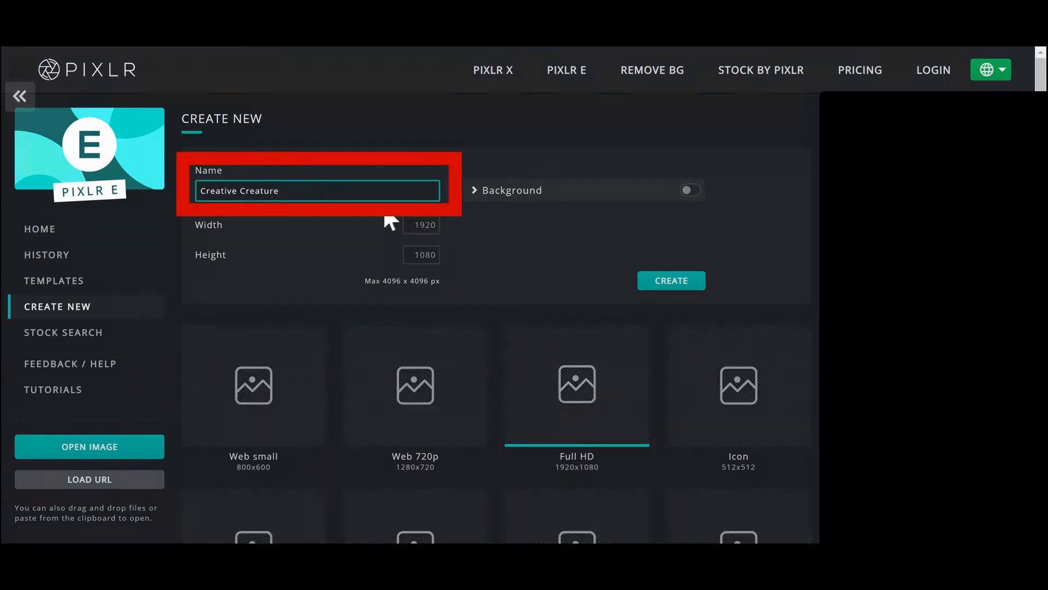
Step: Create the new 1920 × 1080 px canvas named Creative Creature
left_click(695, 285)
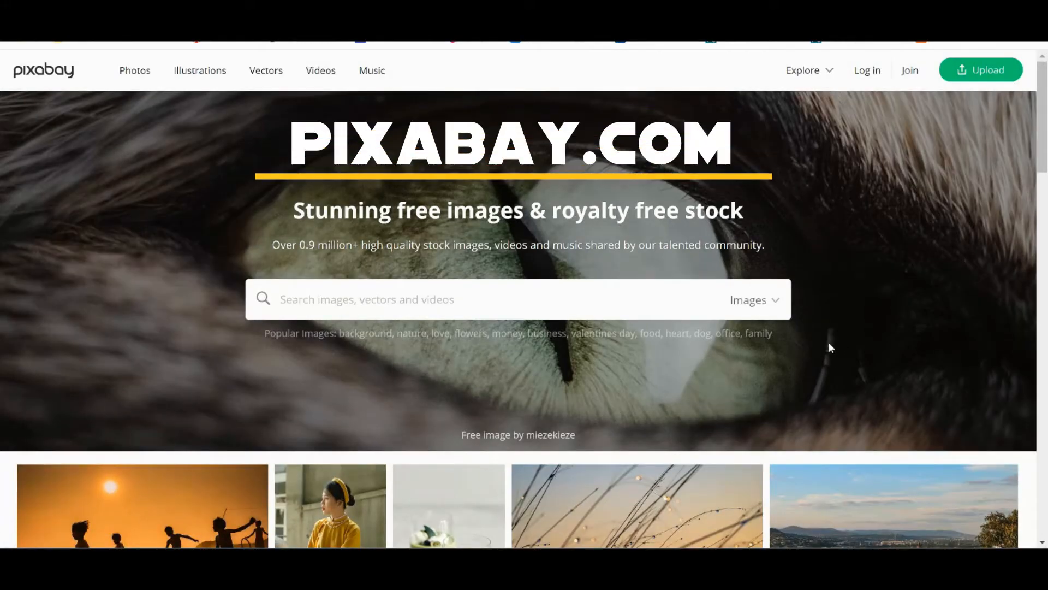
Step: Switch to Pixabay and search its images for "horse"
left_click(583, 302)
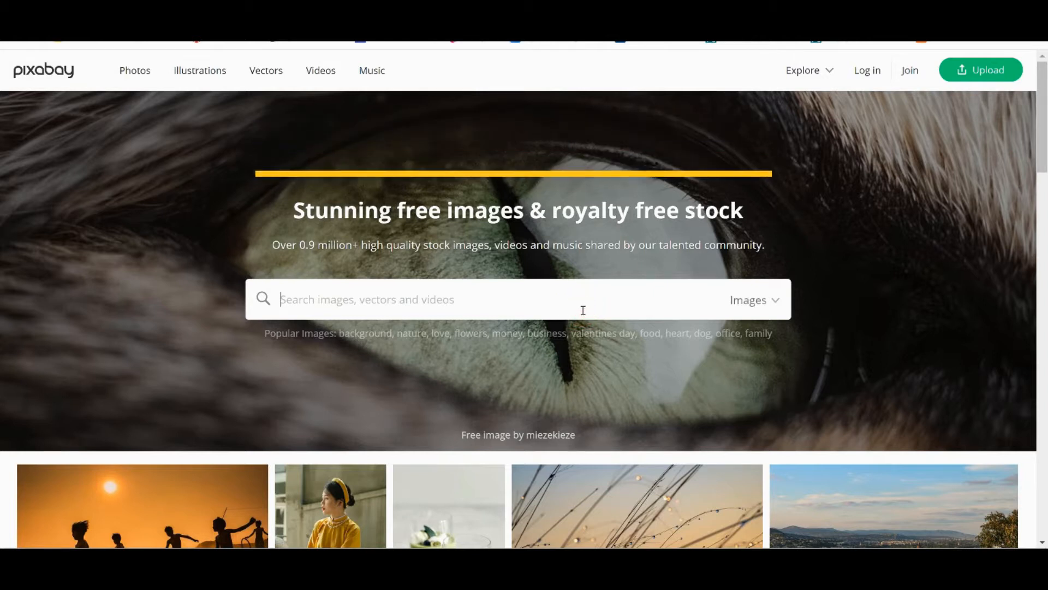
type("horse")
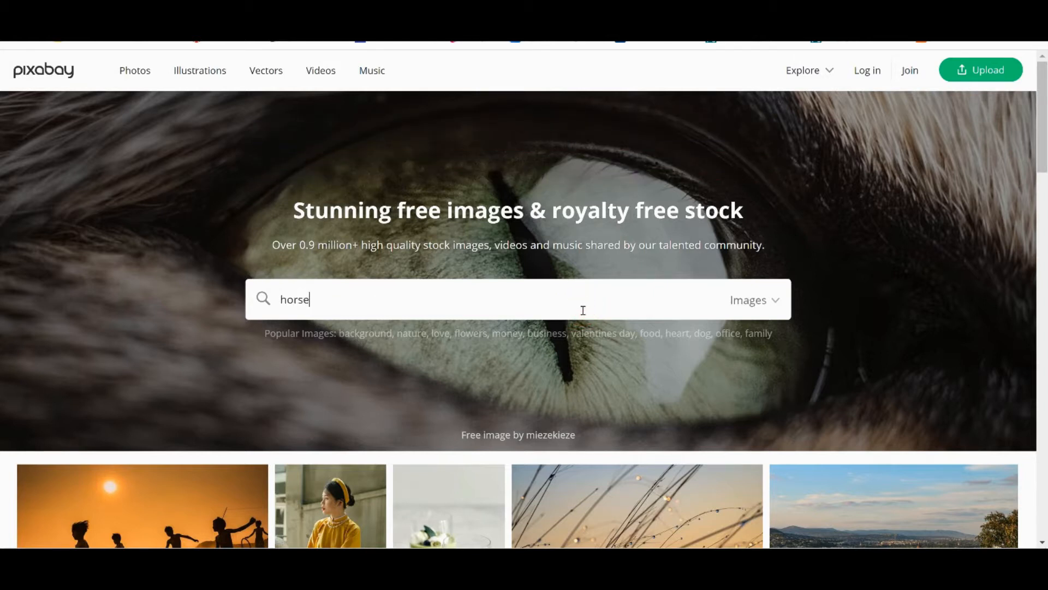
key("Return")
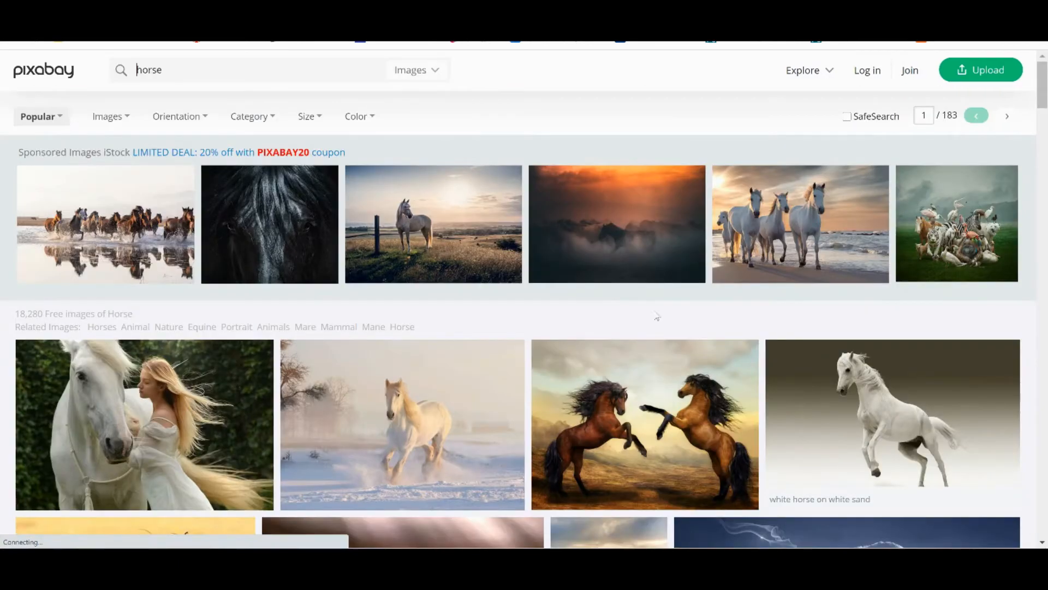
Step: Find and open the photo of the brown horse standing side-on on a grassy hill with mountains behind it
scroll(815, 309, "down", 8)
scroll(815, 309, "down", 13)
scroll(815, 309, "down", 14)
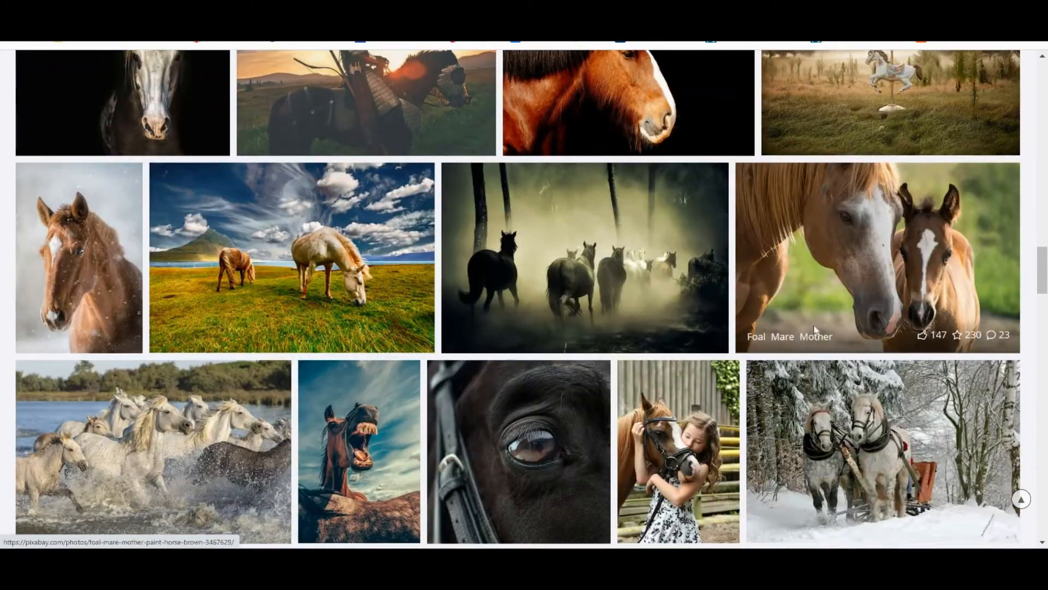
scroll(806, 330, "down", 14)
scroll(823, 328, "down", 9)
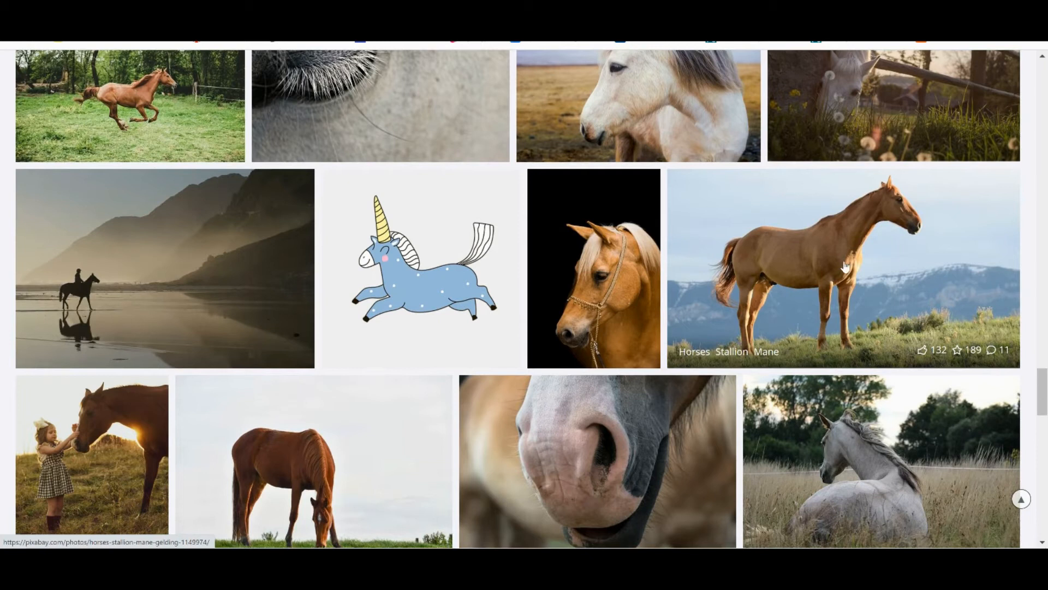
left_click(877, 254)
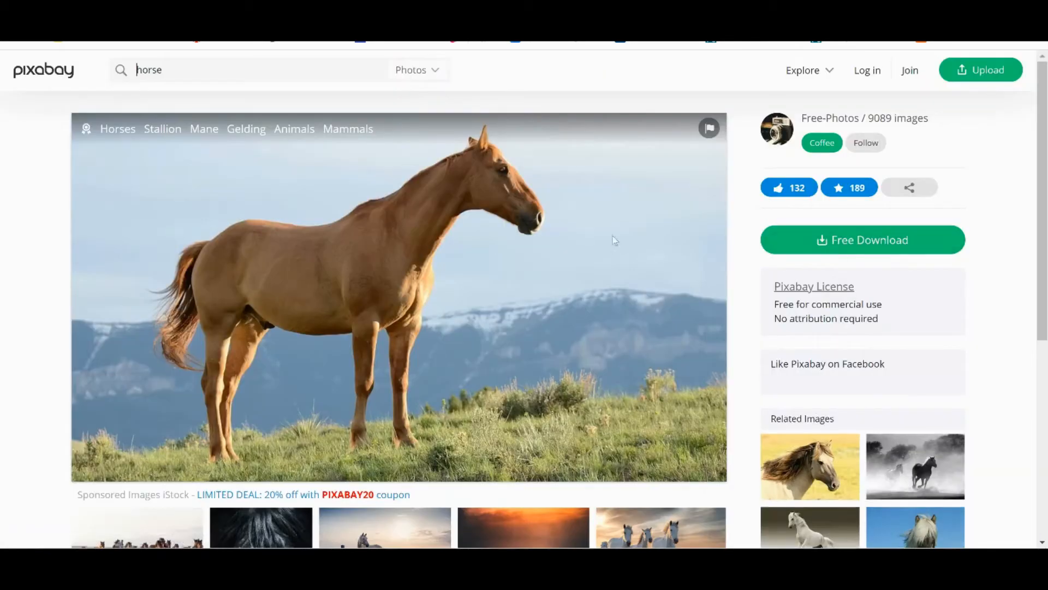
Step: Copy the horse photo from Pixabay and paste it into the Creative Creature canvas in Pixlr E
right_click(603, 215)
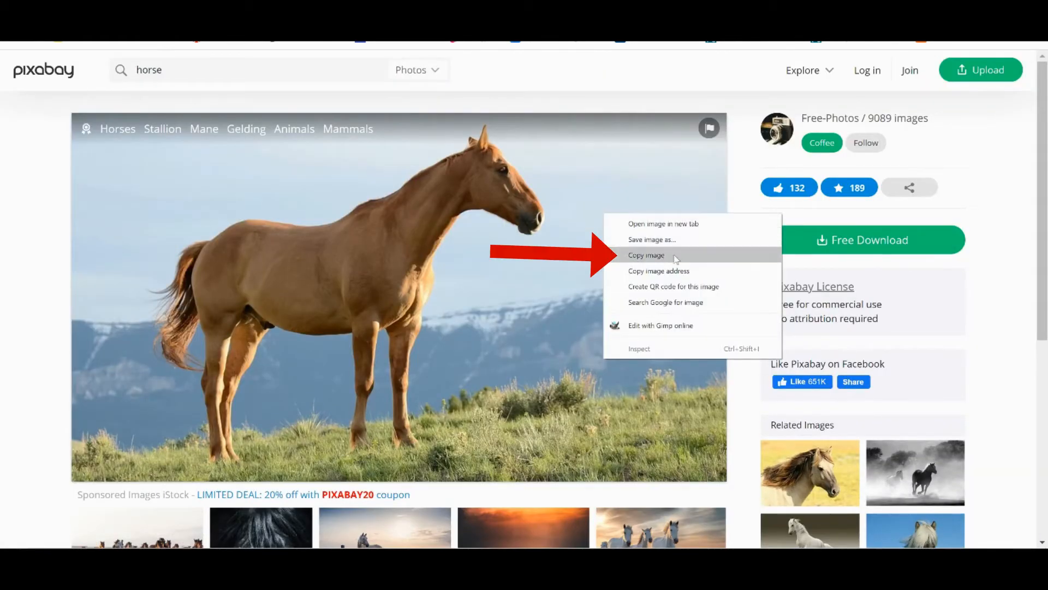
left_click(675, 257)
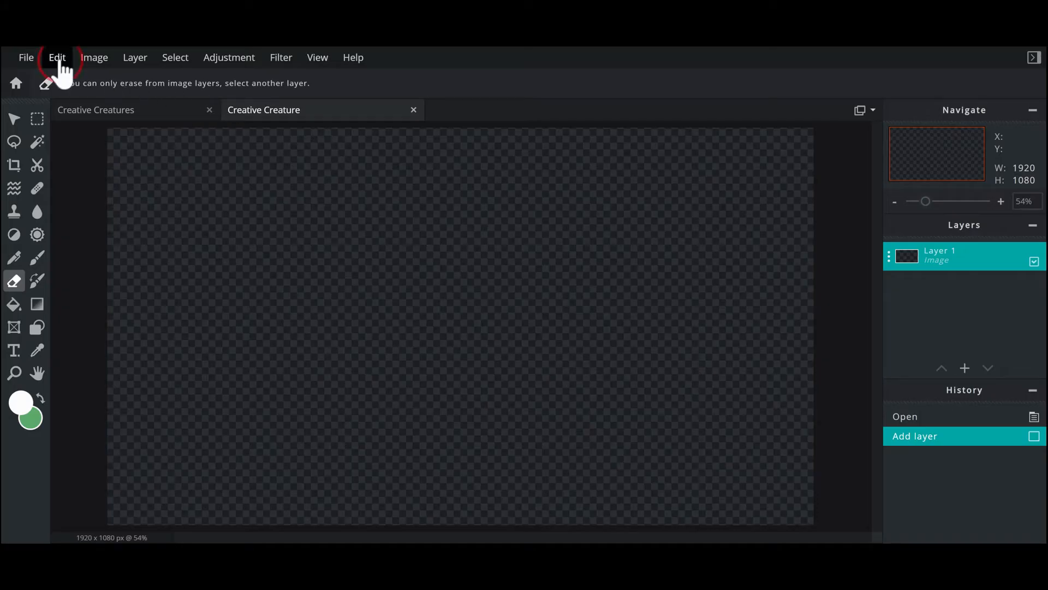
left_click(58, 61)
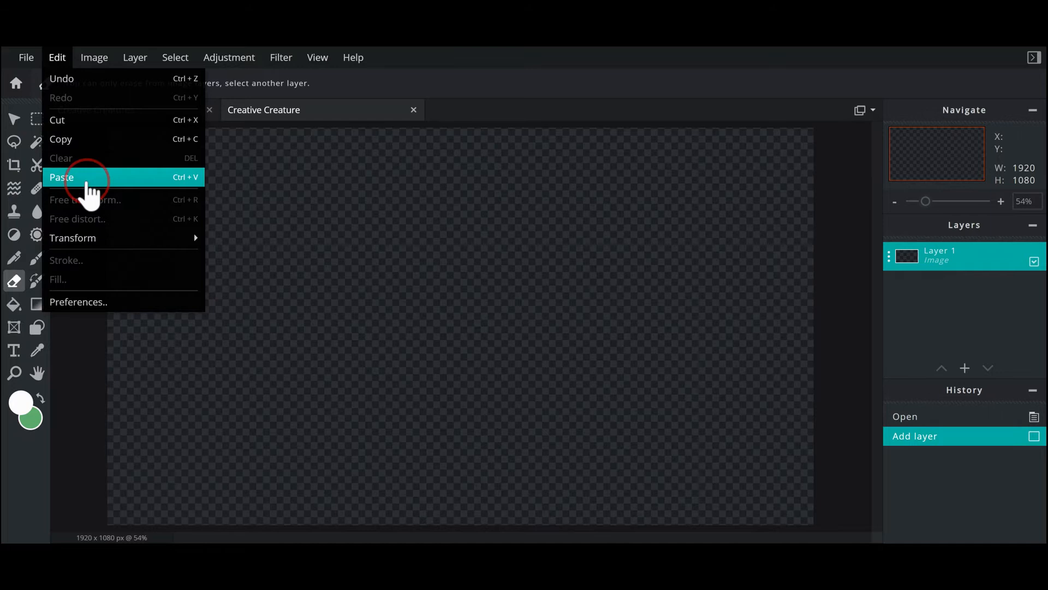
left_click(88, 182)
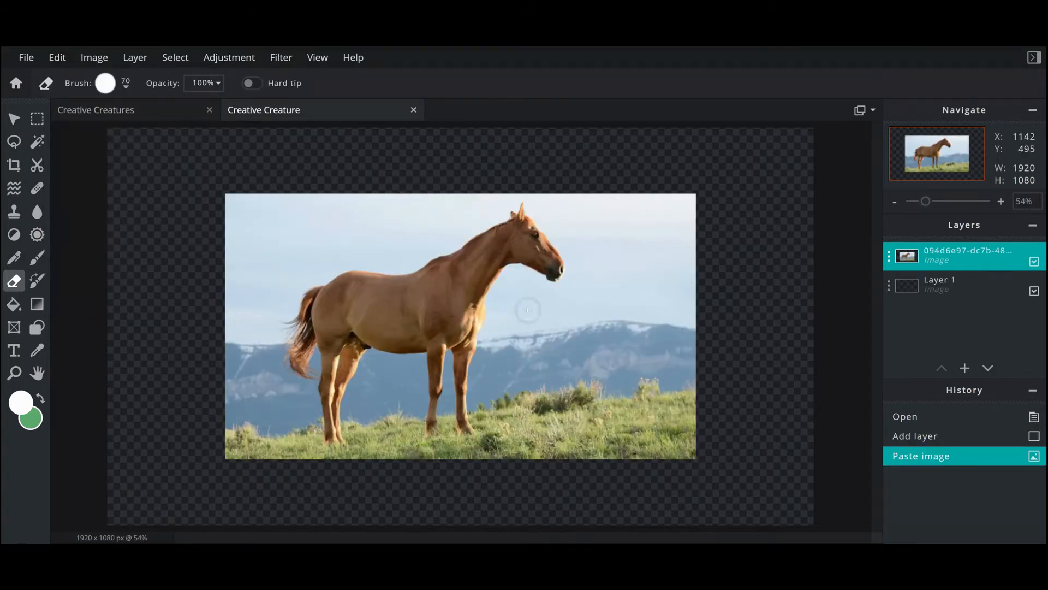
Step: Dismiss the advert, select the sky behind the horse with the Wand at tolerance 20 and clear it
left_click(37, 142)
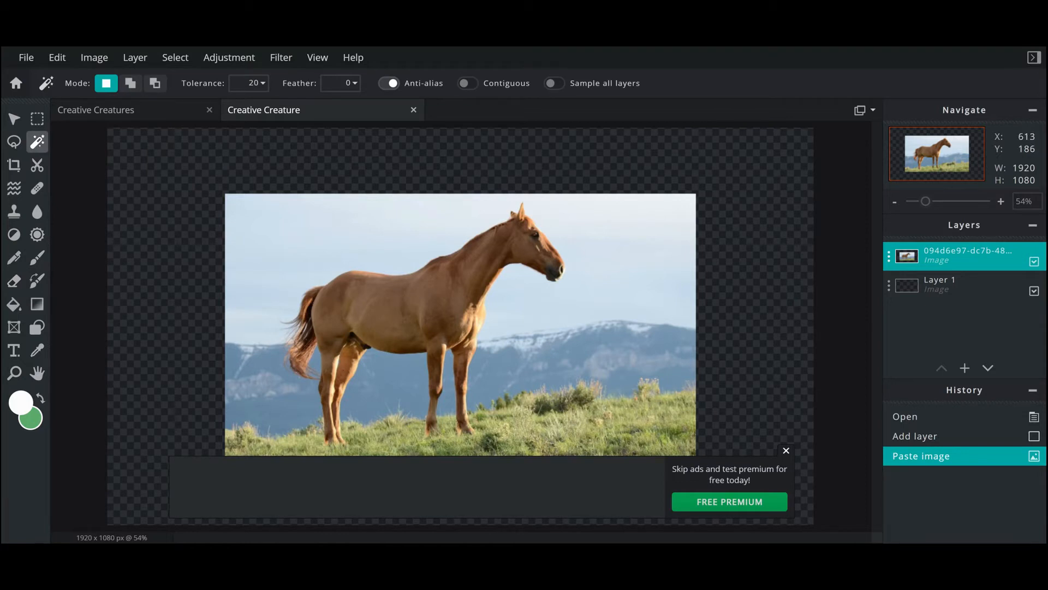
left_click(787, 451)
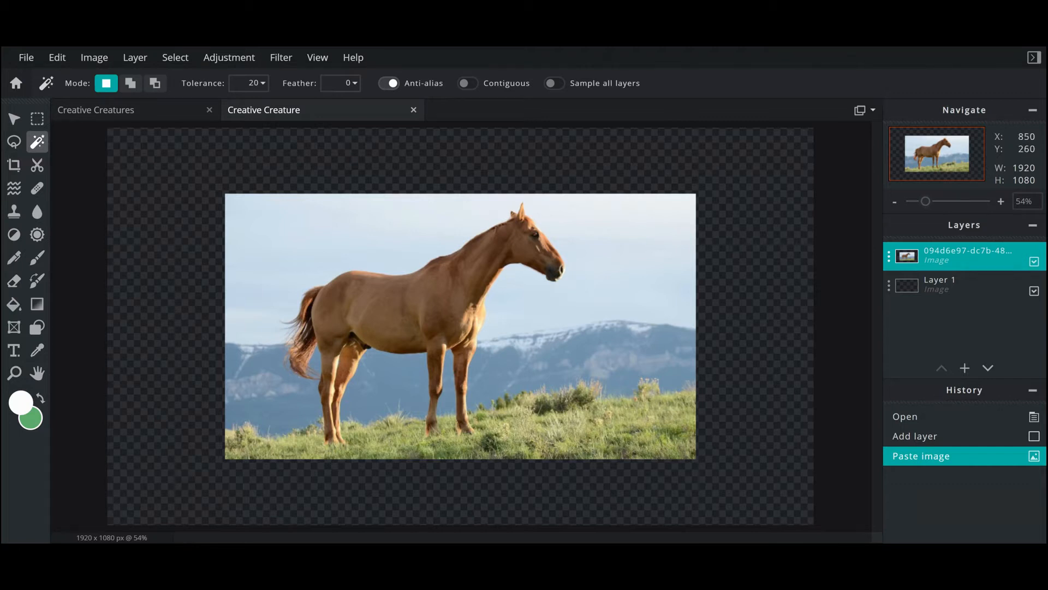
left_click(422, 223)
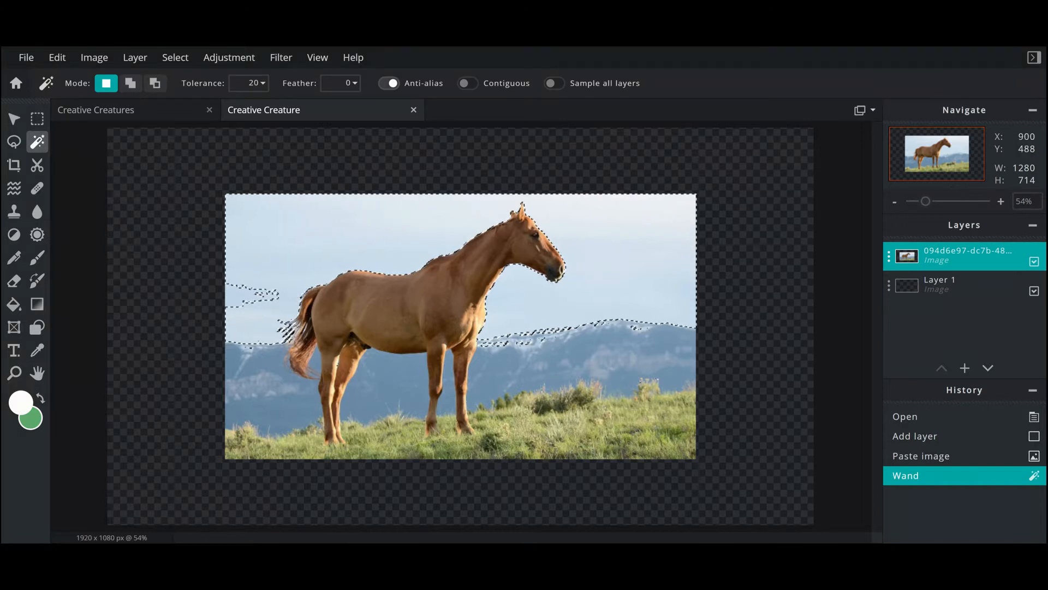
key("Delete")
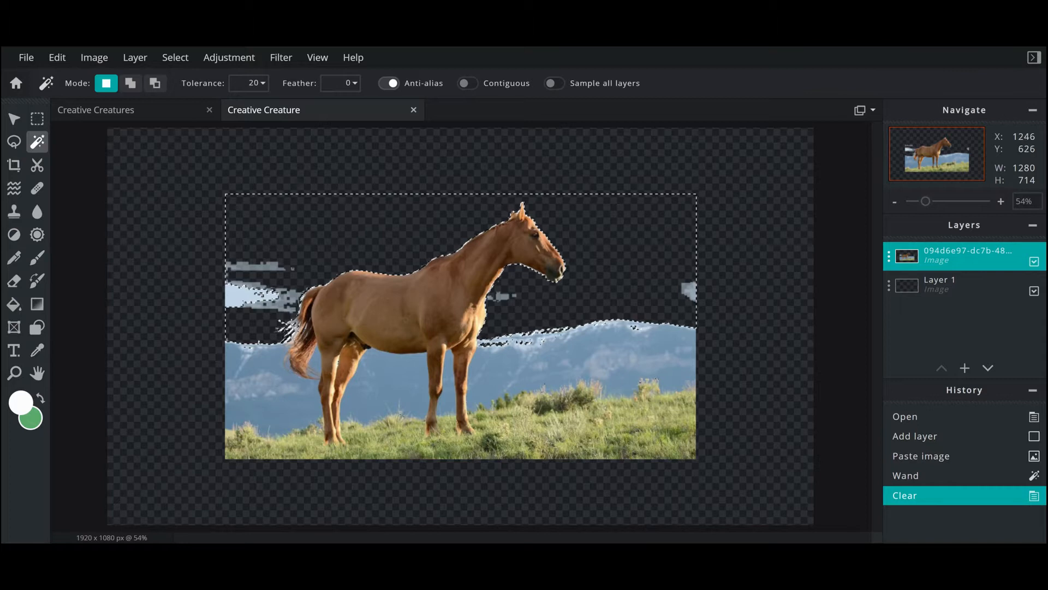
Step: Clear Wand selections of the blue mountains and of the grass, and remove the remaining selection
left_click(601, 344)
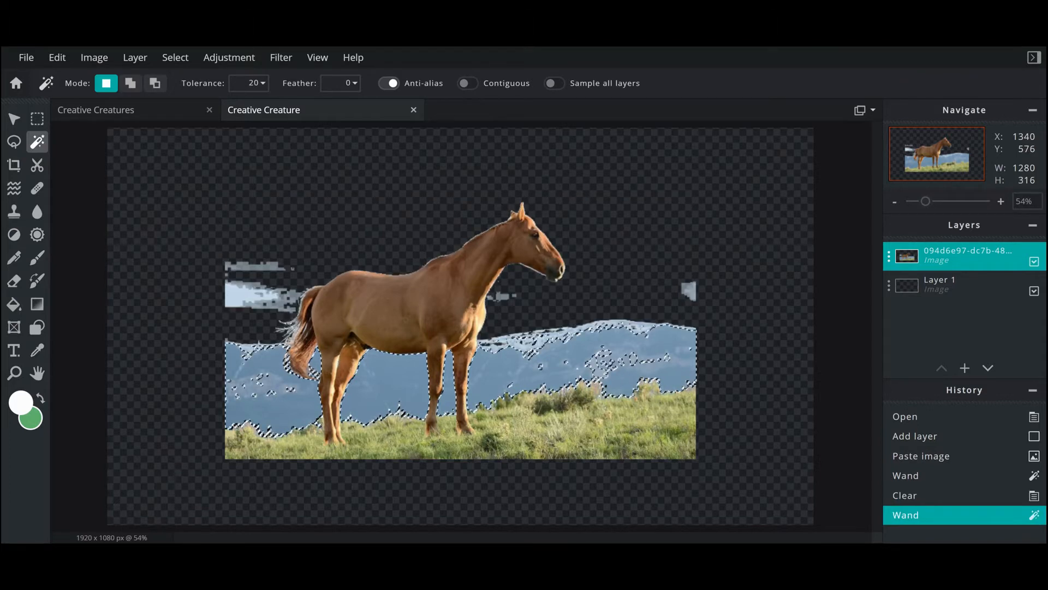
key("Delete")
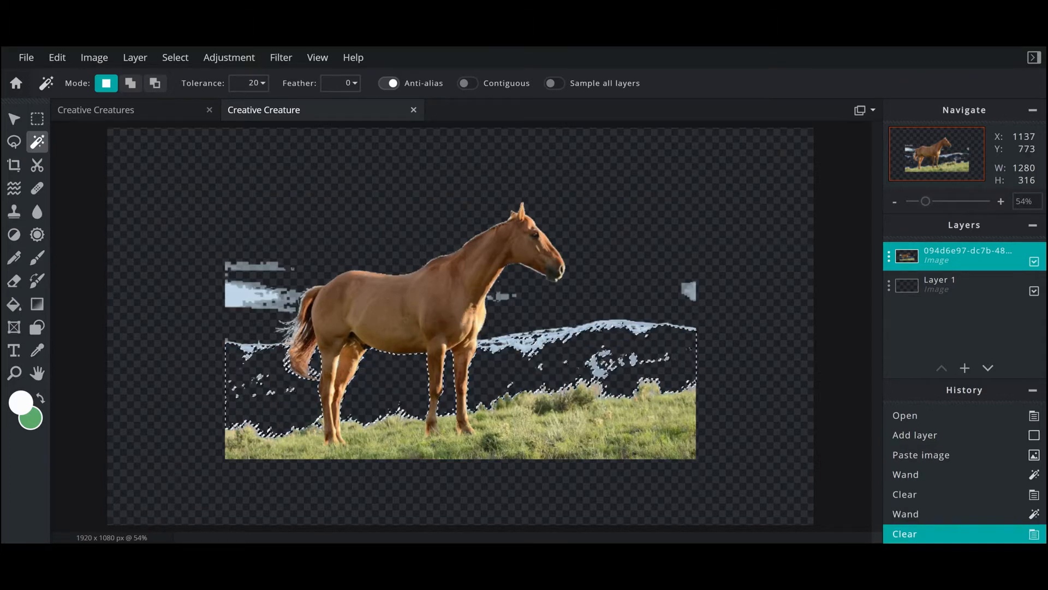
left_click(526, 413)
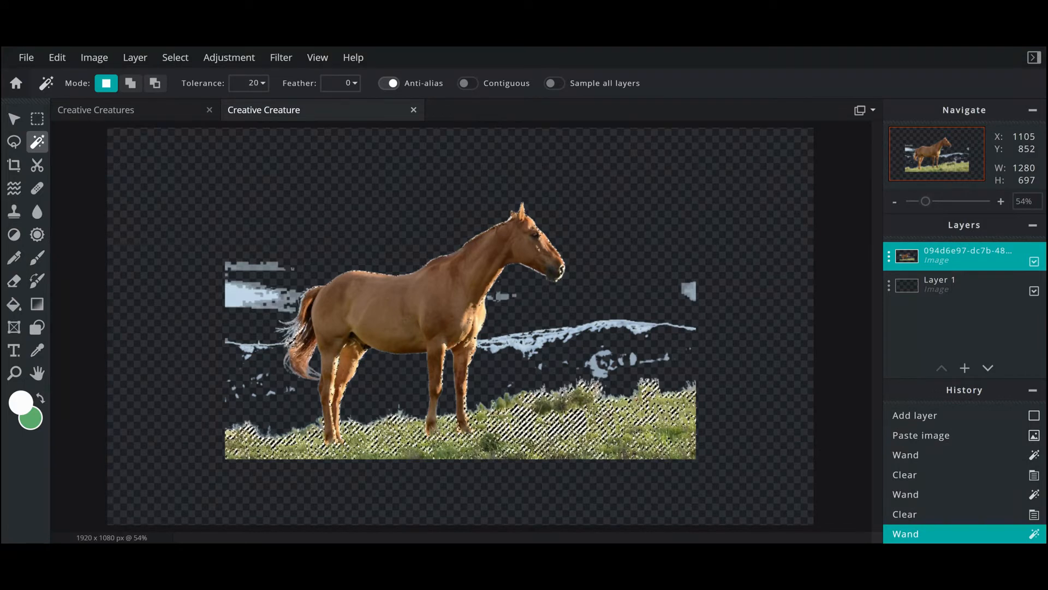
key("Delete")
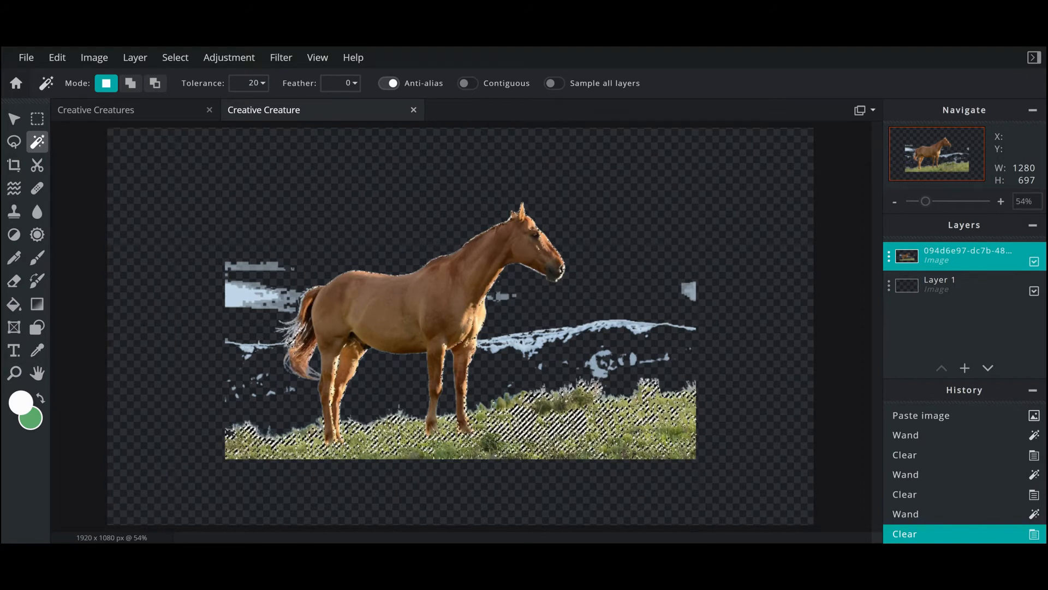
left_click(847, 264)
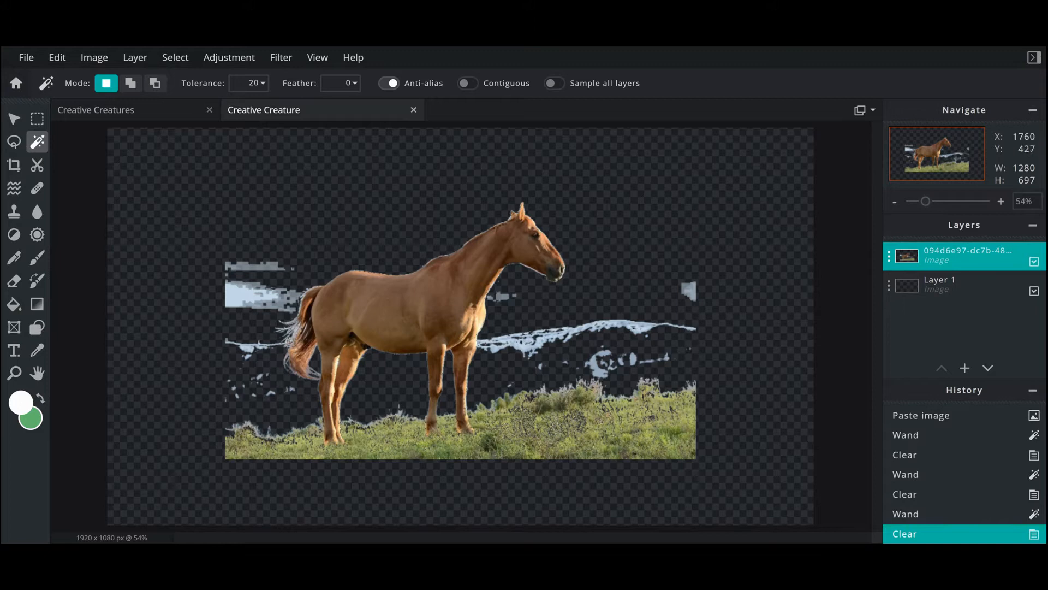
Step: Clear the leftover background beside, in front of and between the horse's legs with rectangular Marquee selections, and deselect
left_click(38, 122)
left_click_drag(138, 176, 279, 483)
key("Delete")
left_click_drag(751, 188, 236, 444)
key("Delete")
key("Delete")
left_click_drag(594, 308, 489, 461)
key("Delete")
left_click_drag(421, 407, 349, 472)
key("Delete")
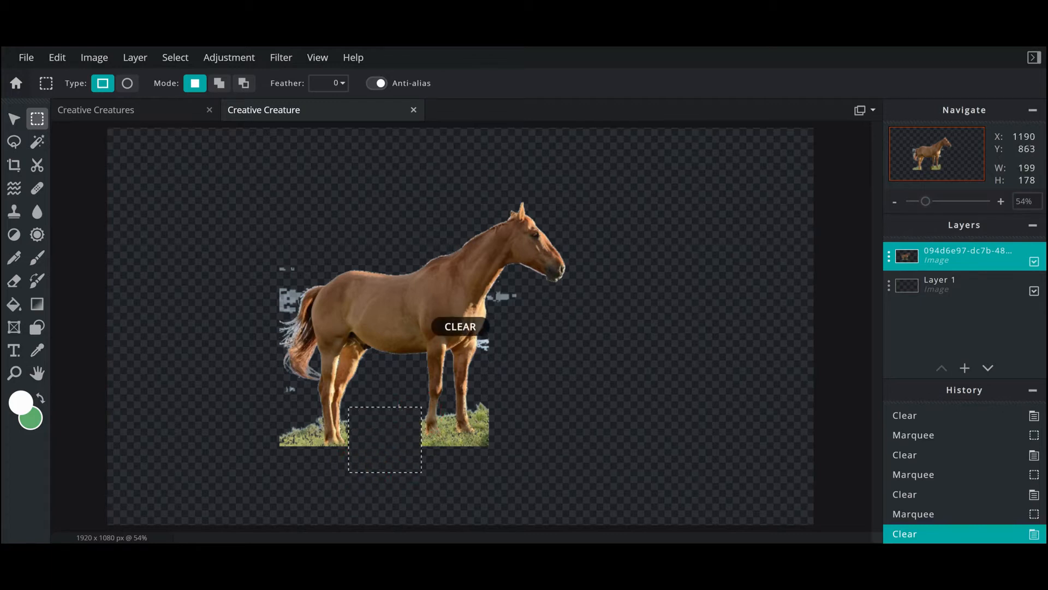
key("ctrl+d")
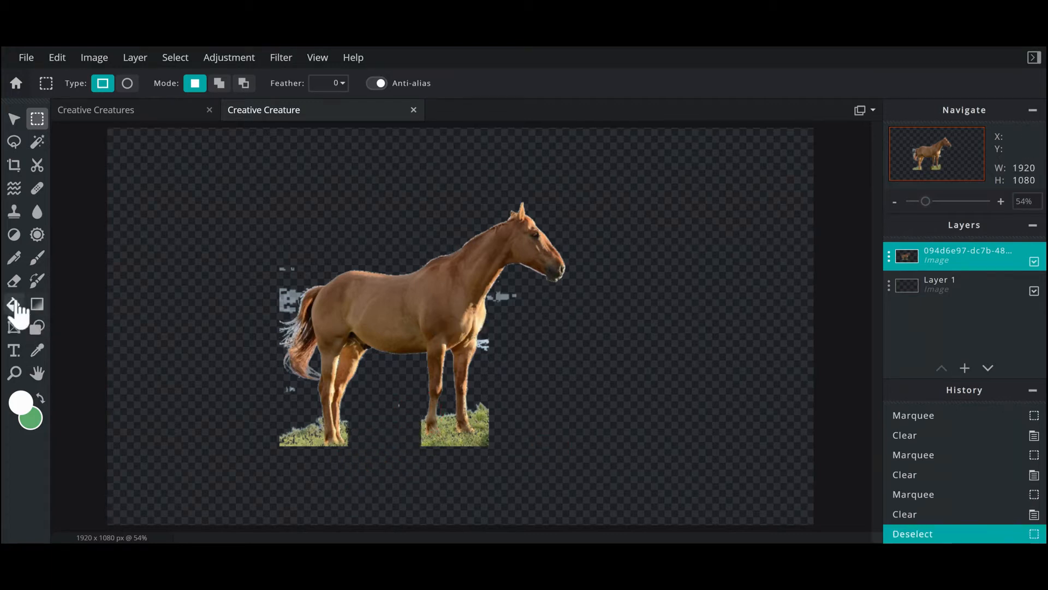
Step: Erase the leftover sky and mountain patches in front of the horse's chest with the 70 px Eraser
left_click(16, 282)
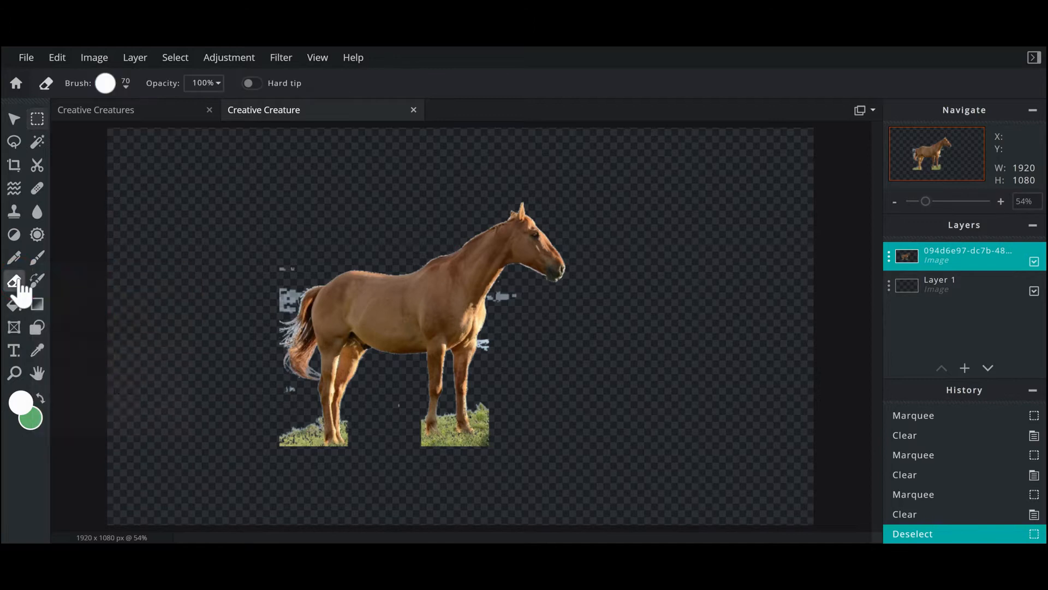
left_click(1000, 201)
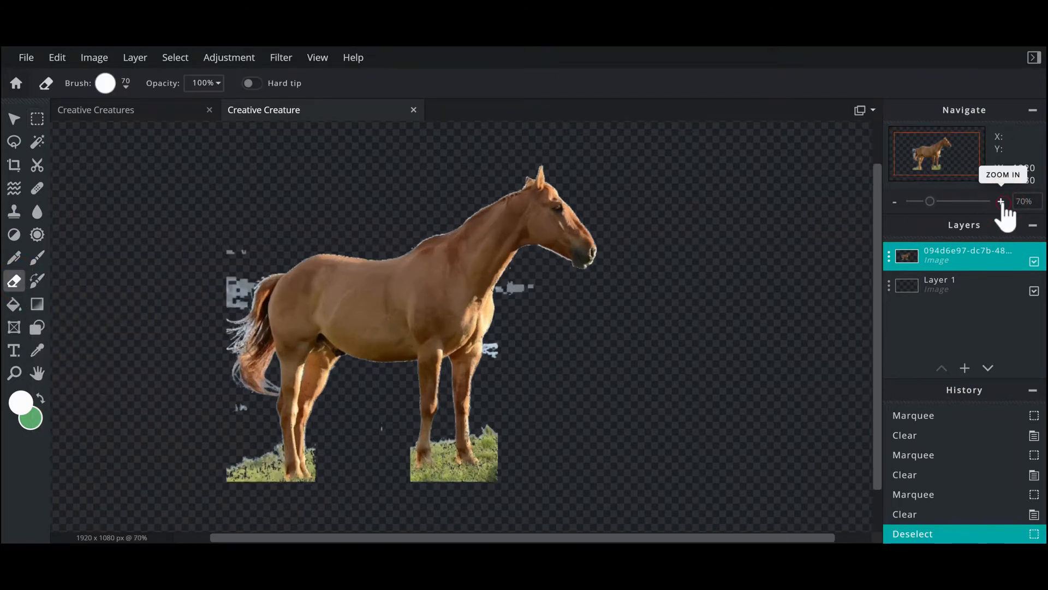
left_click(1001, 201)
left_click(1001, 201)
left_click(1001, 202)
left_click(934, 154)
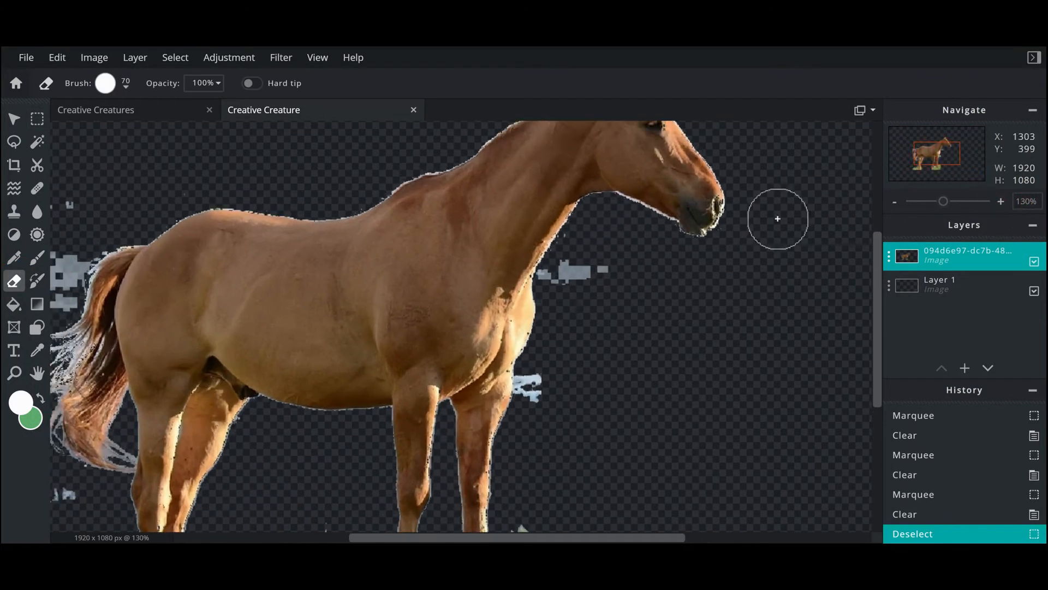
scroll(574, 293, "up", 3)
left_click(564, 273)
left_click(559, 271)
left_click(621, 252)
left_click(524, 437)
left_click(527, 439)
Step: Erase the leftover background patches around the horse's tail and the grass around its hind legs
left_click_drag(941, 150, 914, 149)
left_click_drag(474, 304, 471, 339)
left_click_drag(910, 172, 919, 168)
left_click_drag(403, 310, 328, 344)
left_click_drag(305, 218, 321, 189)
left_click(437, 418)
left_click_drag(578, 327, 574, 257)
left_click_drag(754, 245, 807, 401)
Step: Erase the grass beside and beneath the horse's front hooves with the 70 px Eraser
left_click_drag(923, 173, 935, 162)
left_click_drag(607, 437, 630, 526)
left_click_drag(939, 163, 934, 165)
left_click_drag(508, 462, 420, 460)
left_click_drag(420, 460, 596, 447)
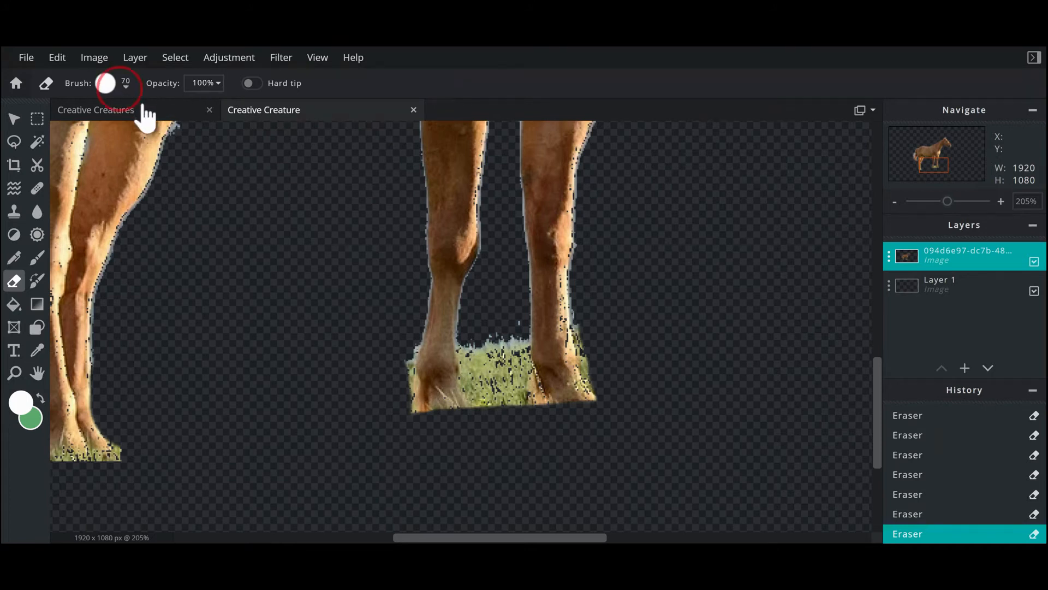
Step: Reduce the Eraser brush to 30 px and erase the grass between and around the front hooves
left_click(116, 82)
left_click(244, 272)
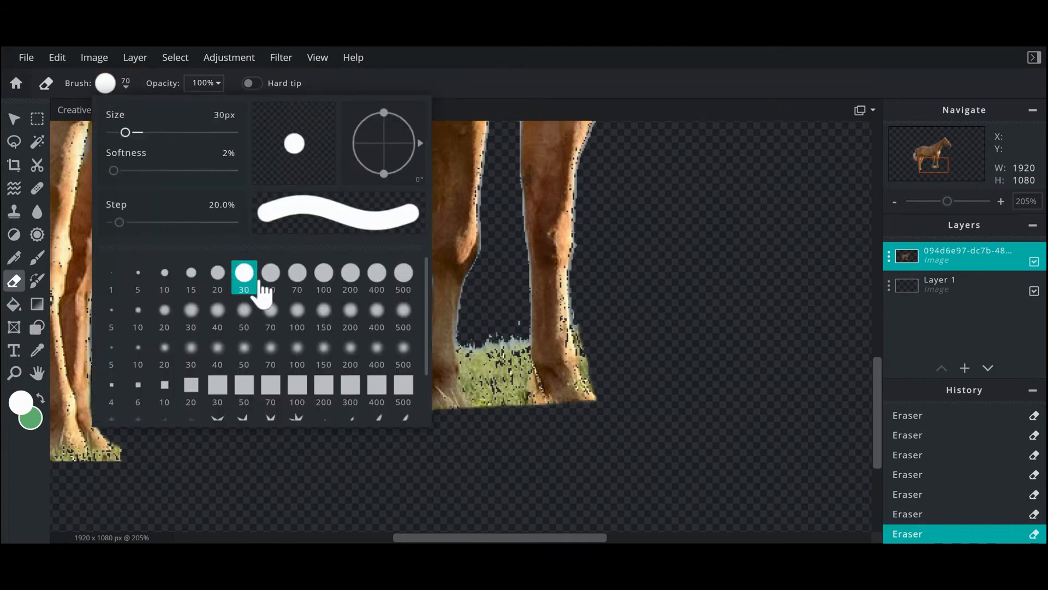
left_click(494, 333)
mouse_move(476, 349)
left_mouse_down()
mouse_move(498, 415)
mouse_move(501, 358)
left_mouse_up()
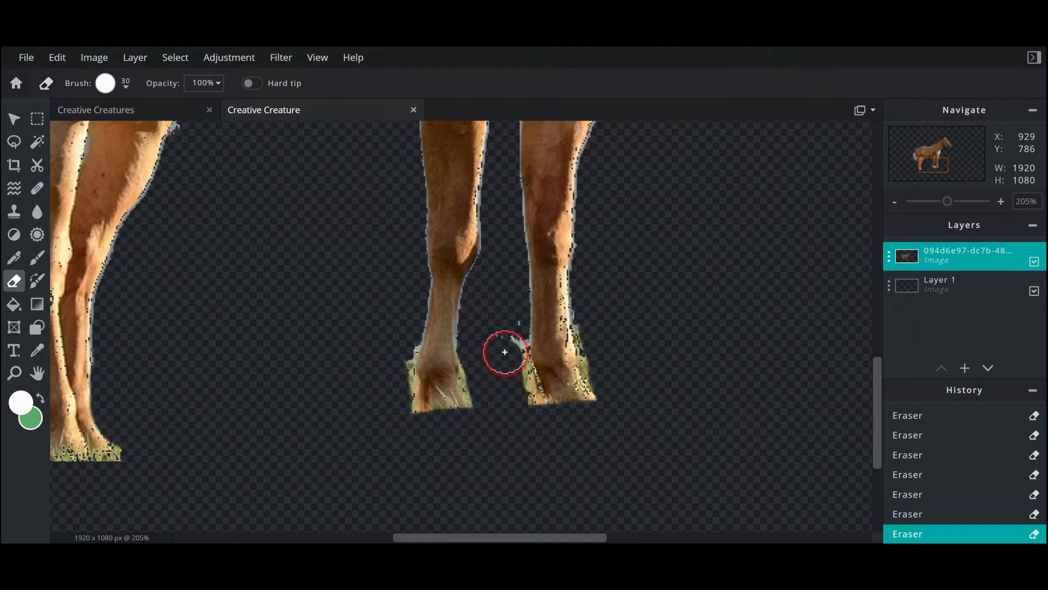
mouse_move(534, 425)
left_mouse_down()
mouse_move(613, 386)
mouse_move(546, 423)
mouse_move(512, 377)
left_mouse_up()
mouse_move(423, 371)
left_mouse_down()
mouse_move(386, 368)
mouse_move(393, 411)
left_mouse_up()
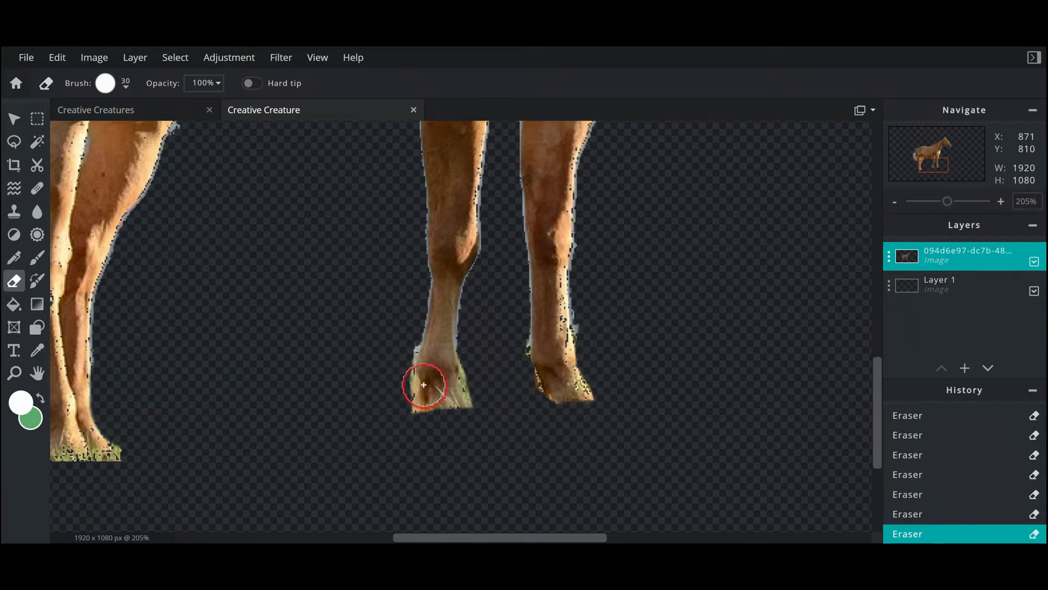
Step: Flip the cut-out horse horizontally with the Arrange tool so that it faces the opposite way
left_click_drag(947, 201, 926, 202)
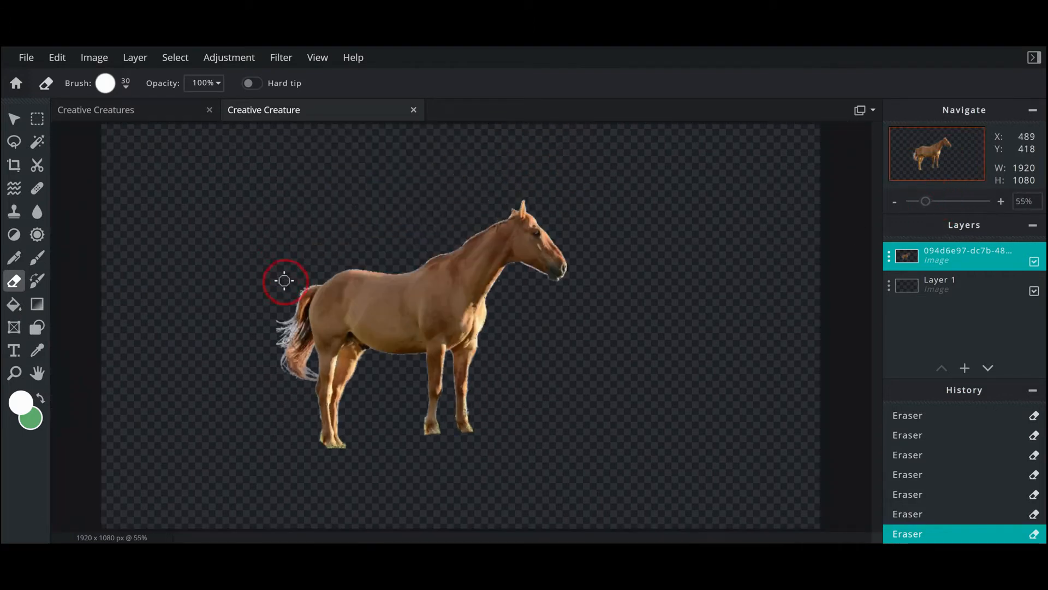
scroll(571, 338, "down", 1)
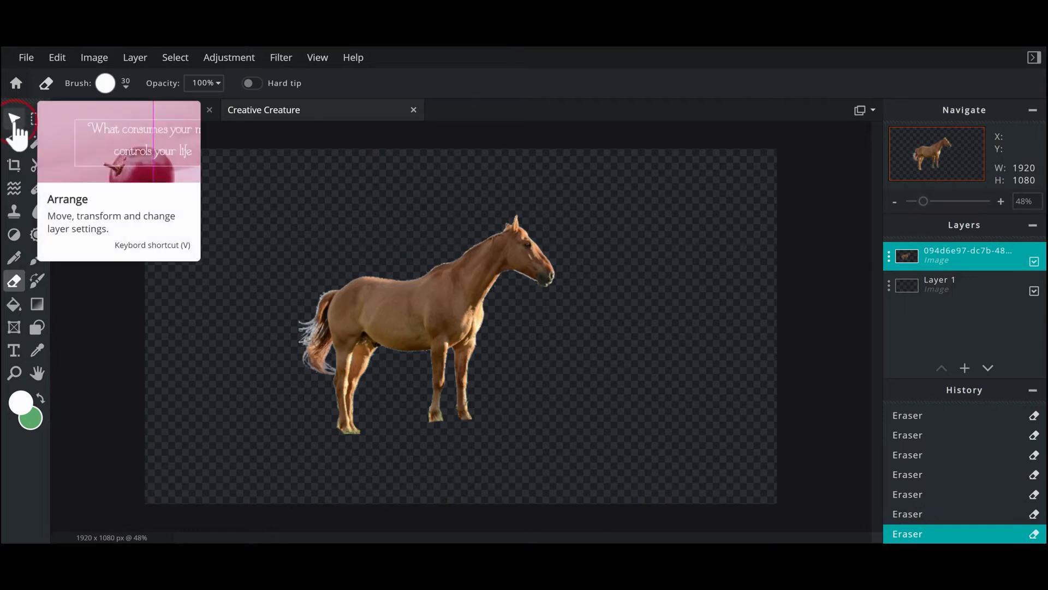
left_click(15, 119)
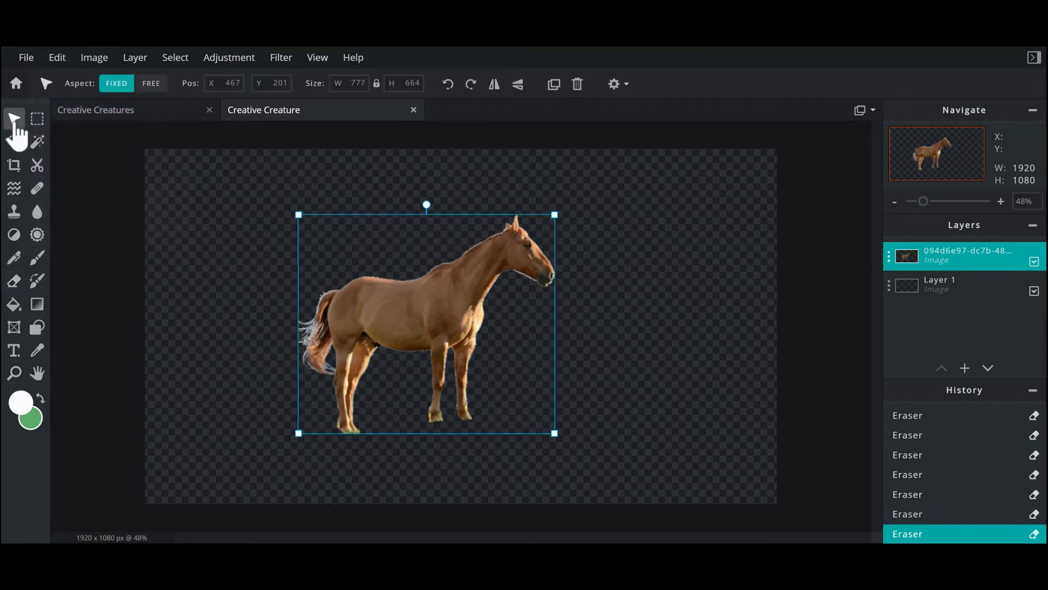
left_click(494, 84)
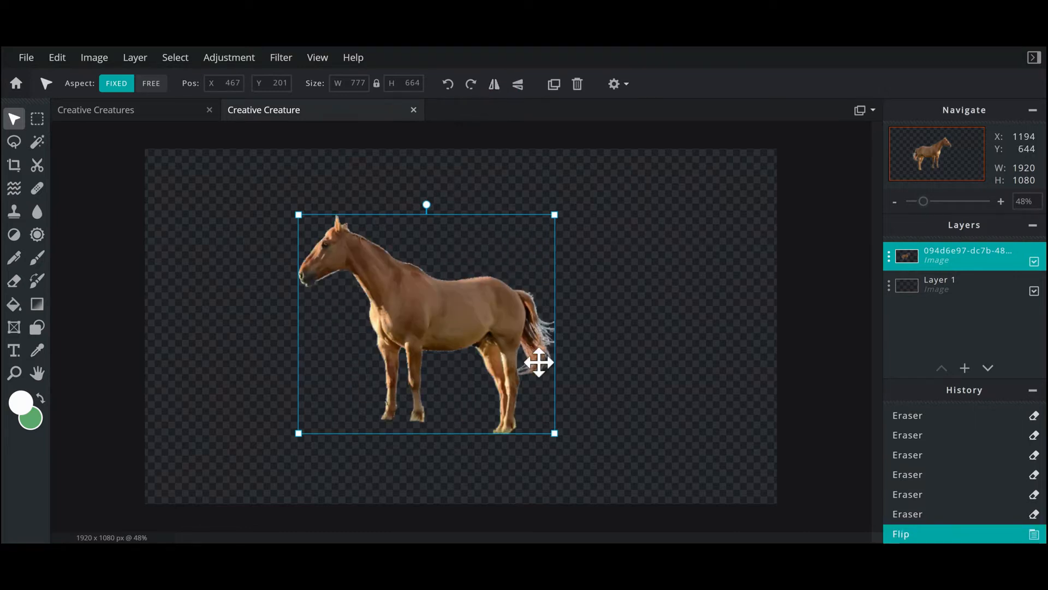
Step: Enlarge the horse proportionally to 1228 × 1049 px and move it to position X 443, Y 31
scroll(533, 386, "down", 2)
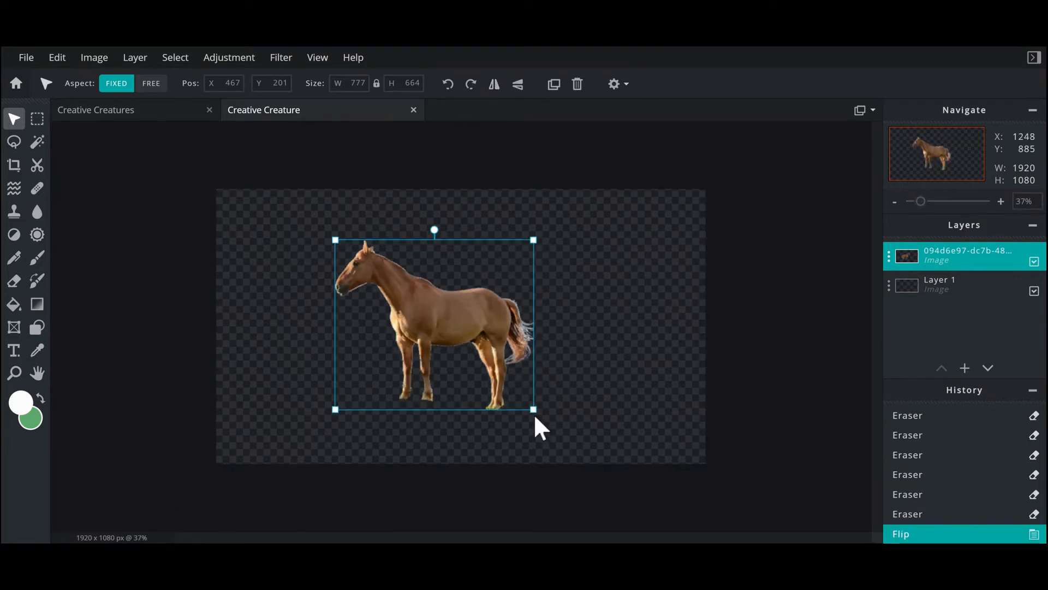
left_click_drag(533, 408, 590, 470)
left_click_drag(592, 239, 650, 215)
mouse_move(571, 285)
left_mouse_down()
mouse_move(557, 285)
mouse_move(596, 296)
mouse_move(567, 296)
left_mouse_up()
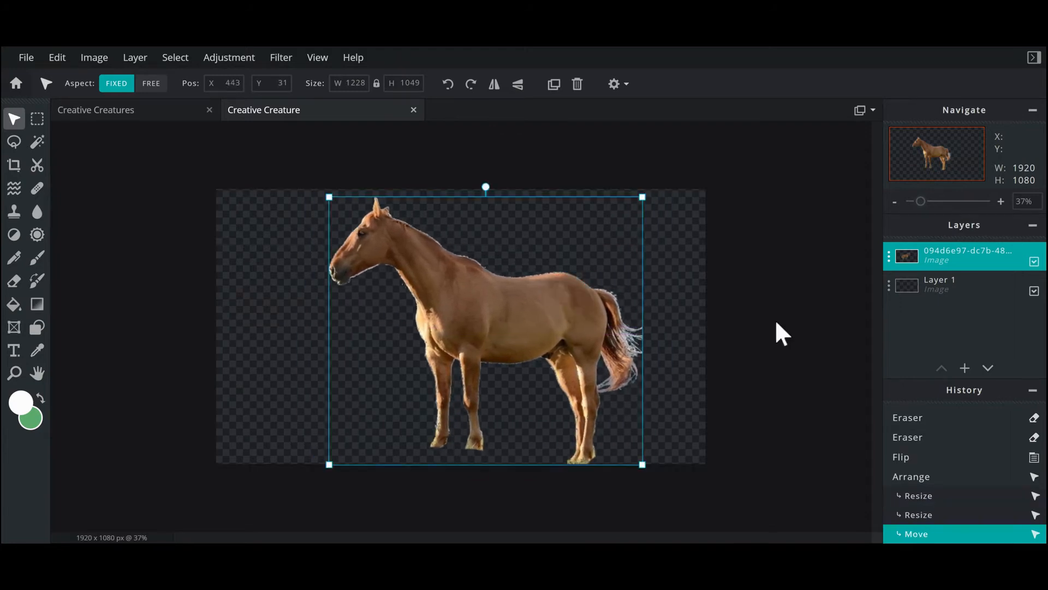
Step: Switch to Pixabay, search for "corgi", and open the photo of the corgi sitting on rocks in front of blue water
left_click(764, 330)
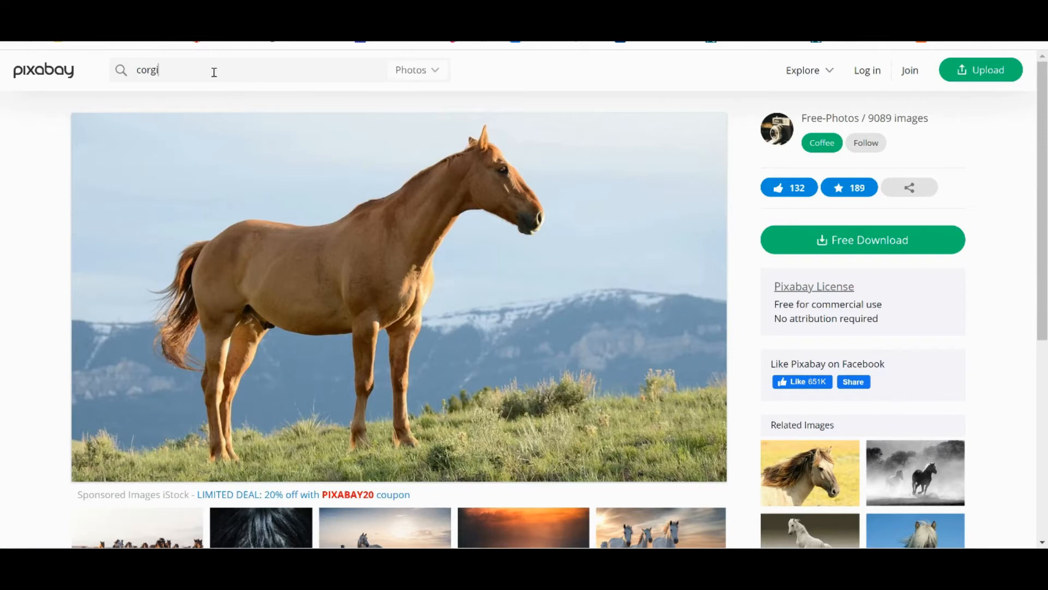
key("Return")
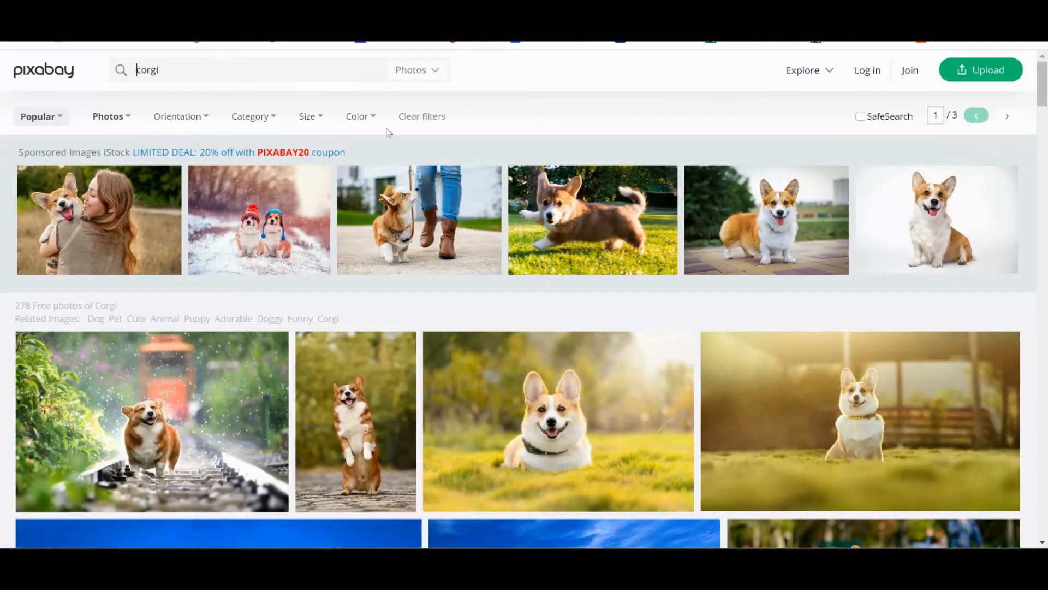
scroll(772, 284, "down", 10)
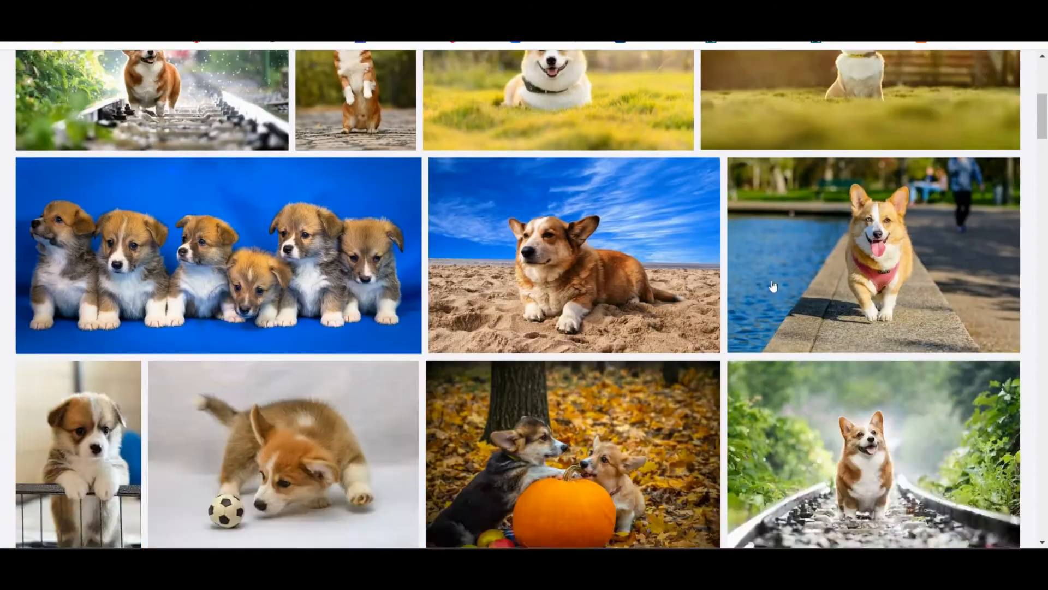
scroll(772, 285, "down", 9)
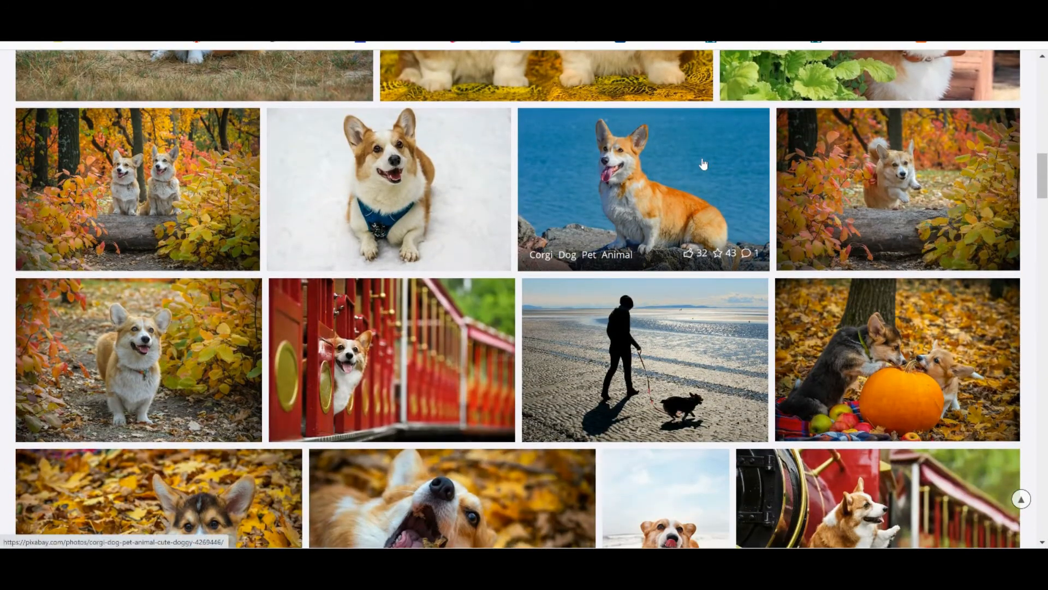
left_click(704, 164)
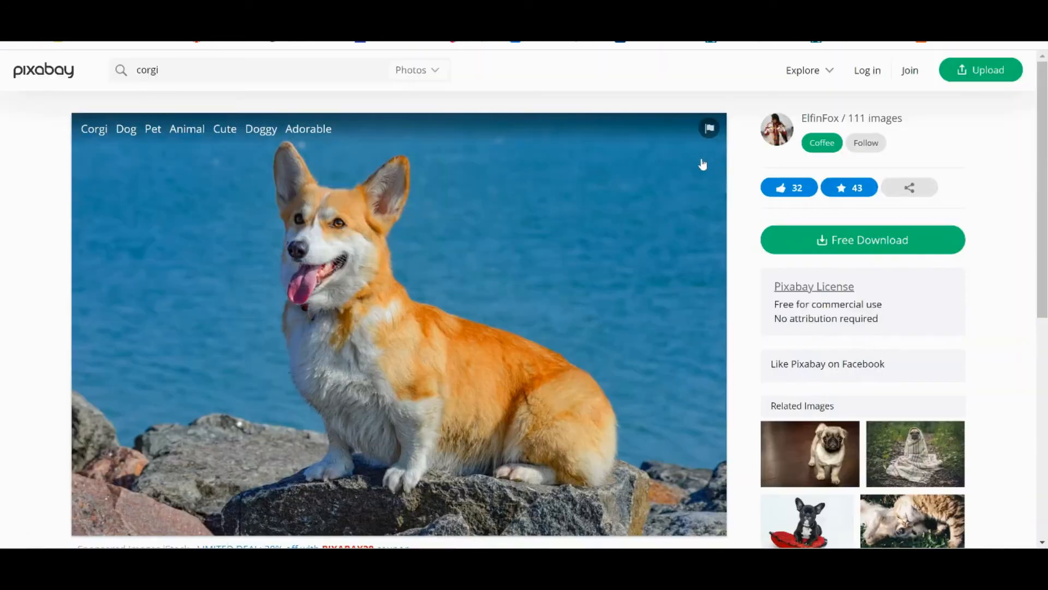
Step: Copy the corgi photo and paste it as a new layer into the Creative Creature document in Pixlr E
right_click(541, 210)
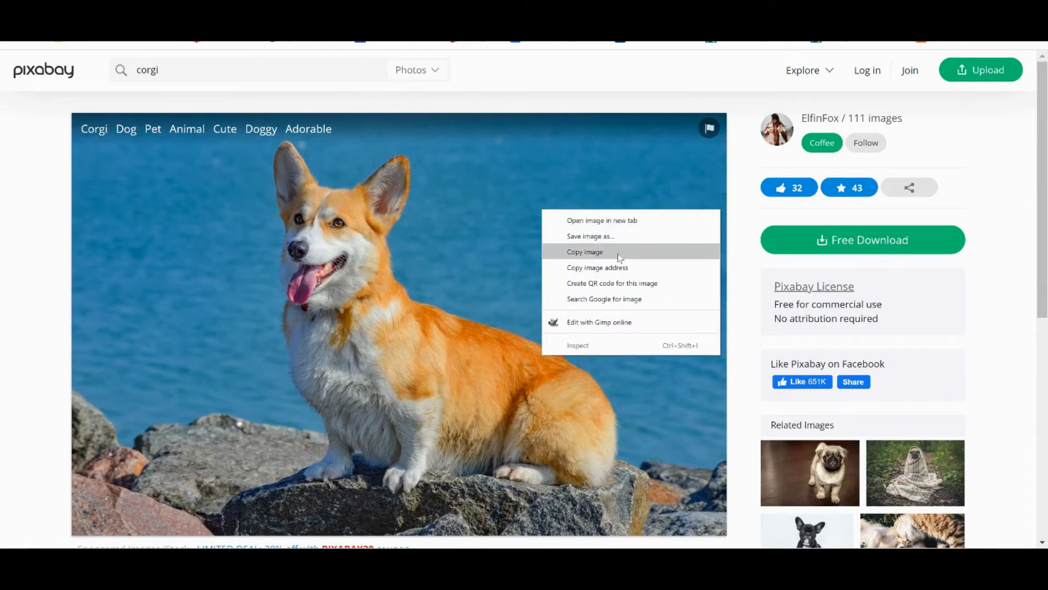
left_click(620, 256)
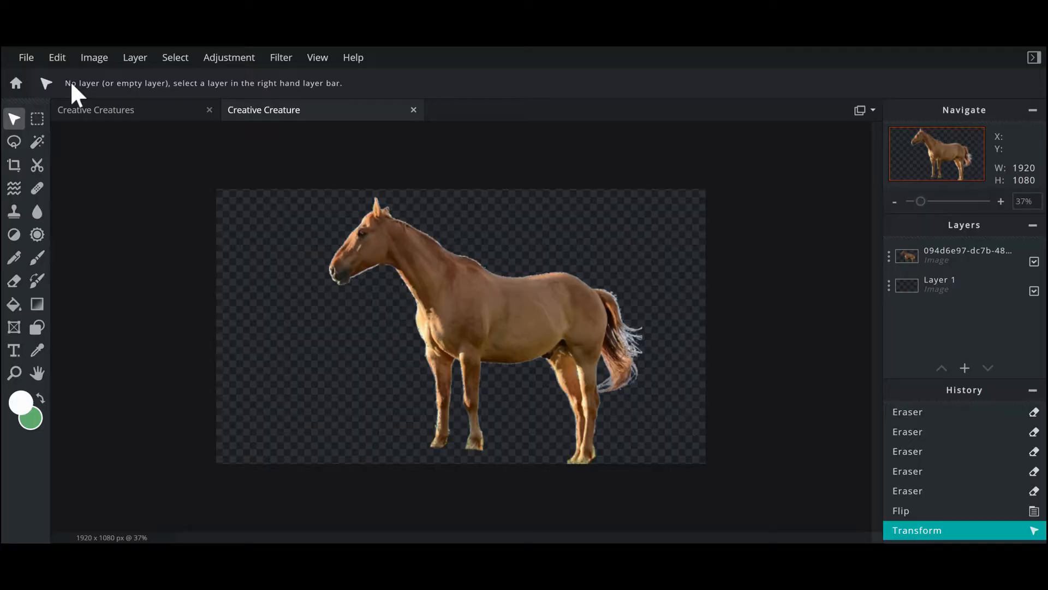
left_click(57, 57)
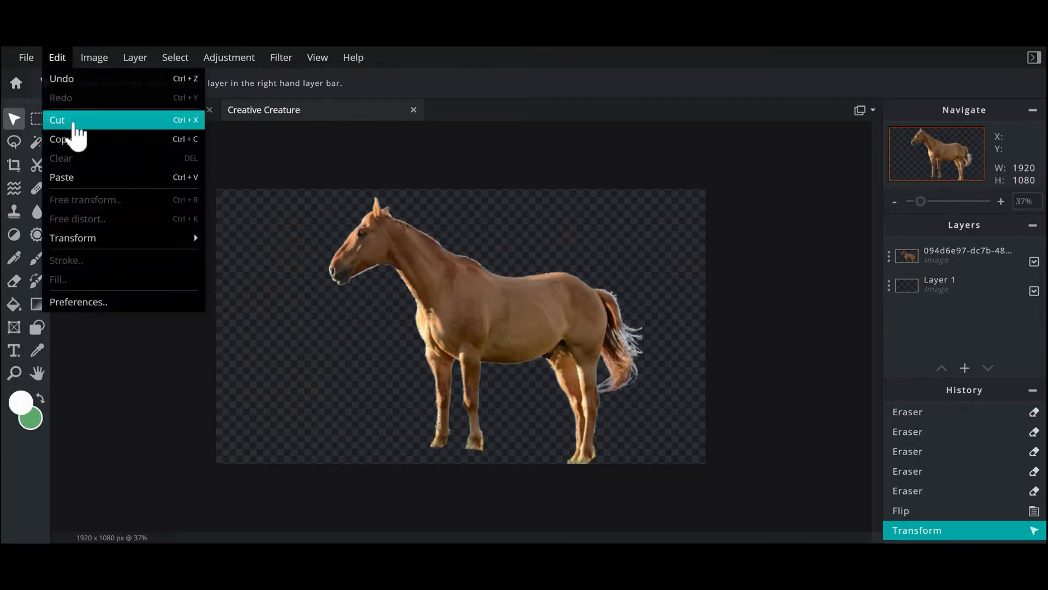
left_click(86, 181)
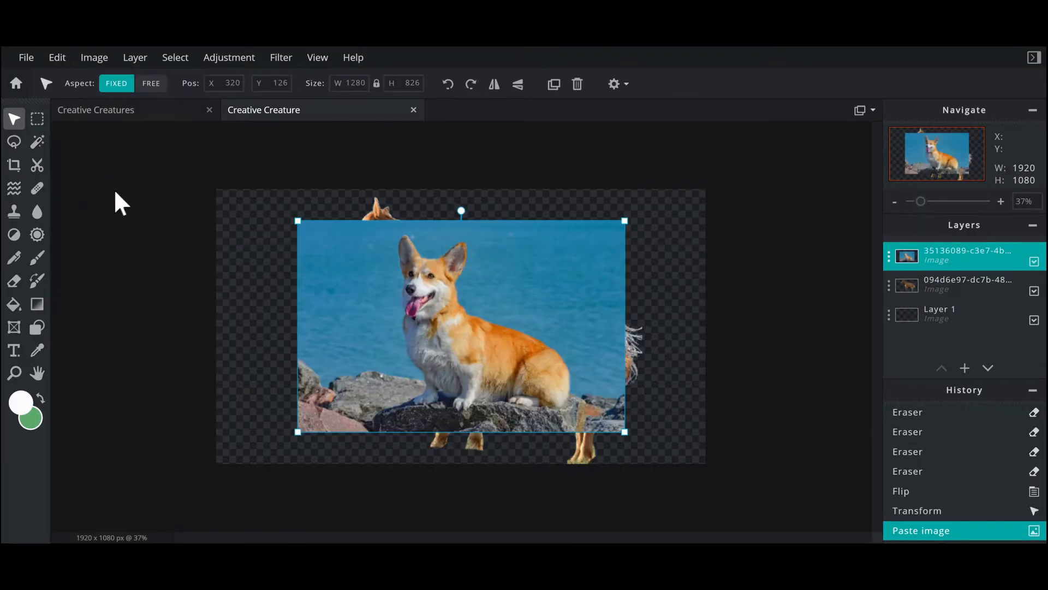
Step: Trim the corgi photo to a rectangle around its head by deleting the surrounding areas with Marquee selections, and deselect
left_click(40, 120)
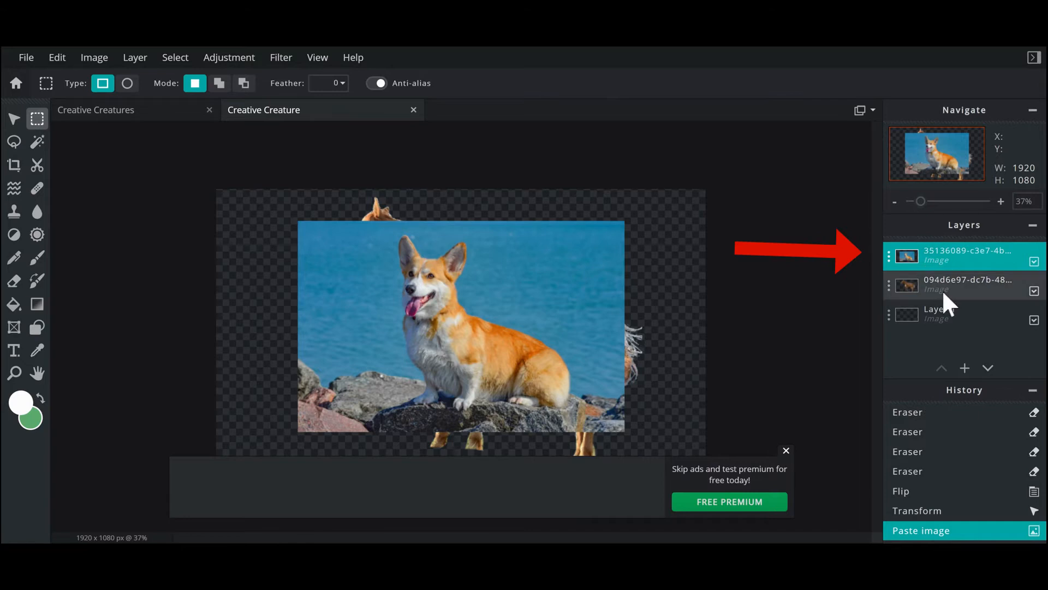
left_click(786, 451)
mouse_move(282, 202)
left_mouse_down()
mouse_move(315, 252)
mouse_move(356, 436)
mouse_move(397, 456)
left_mouse_up()
key("Delete")
left_click_drag(682, 476, 364, 322)
key("Delete")
left_click_drag(642, 194, 471, 361)
key("Delete")
left_click_drag(374, 191, 494, 234)
key("Delete")
left_click(468, 298)
Step: Select the blue water around the corgi's head with the Wand at tolerance 15, clear it, and deselect
key("ctrl+plus")
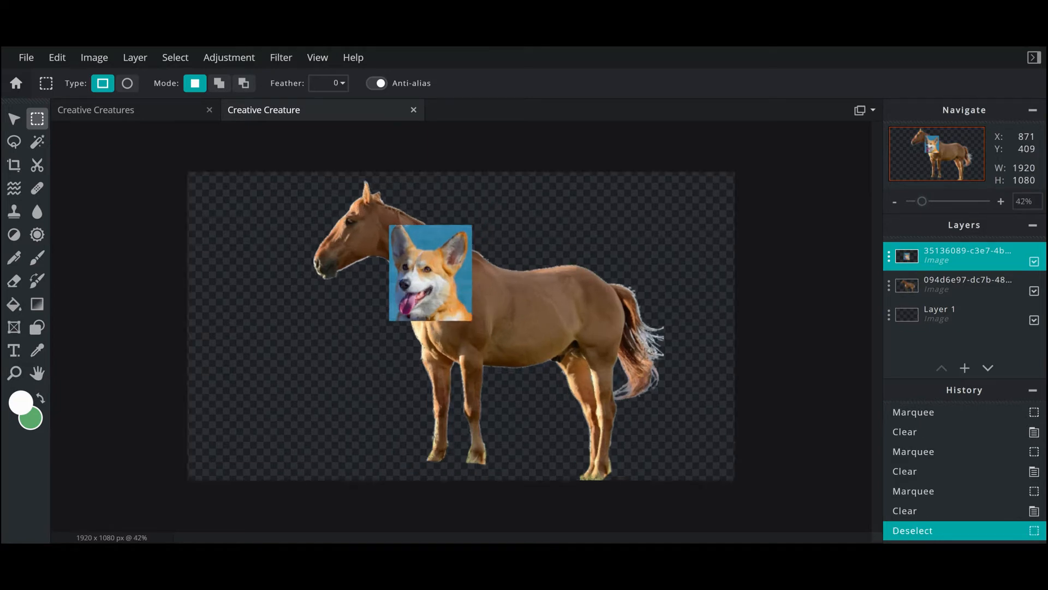
left_click(1001, 202)
left_click(1001, 202)
left_click(1002, 202)
left_click(1002, 202)
left_click(1002, 202)
left_click(1002, 202)
left_click(1001, 202)
left_click(1002, 202)
left_click_drag(954, 152, 948, 145)
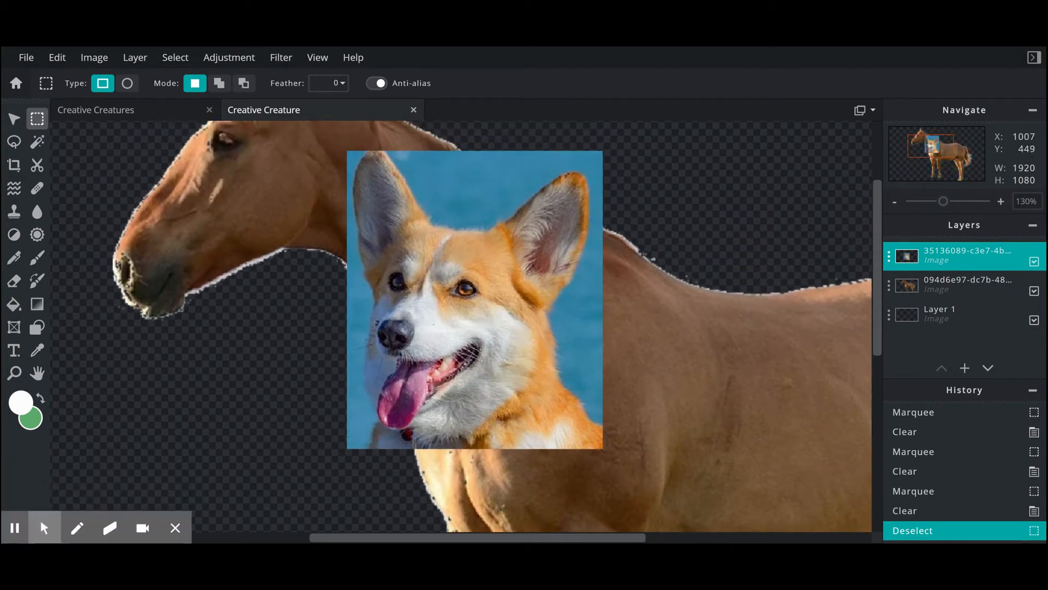
left_click(37, 143)
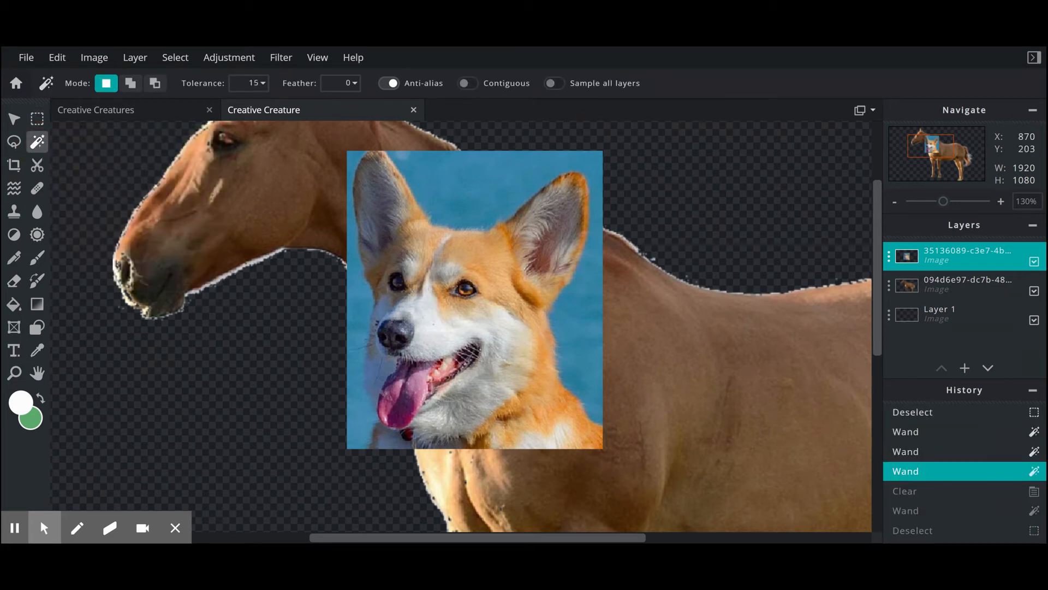
left_click(485, 165)
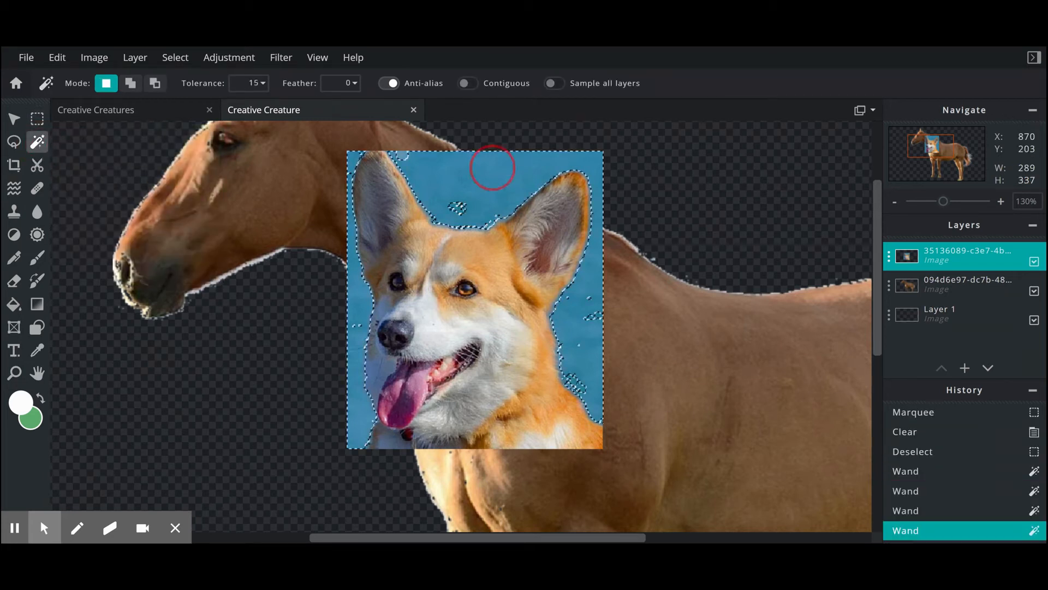
key("Delete")
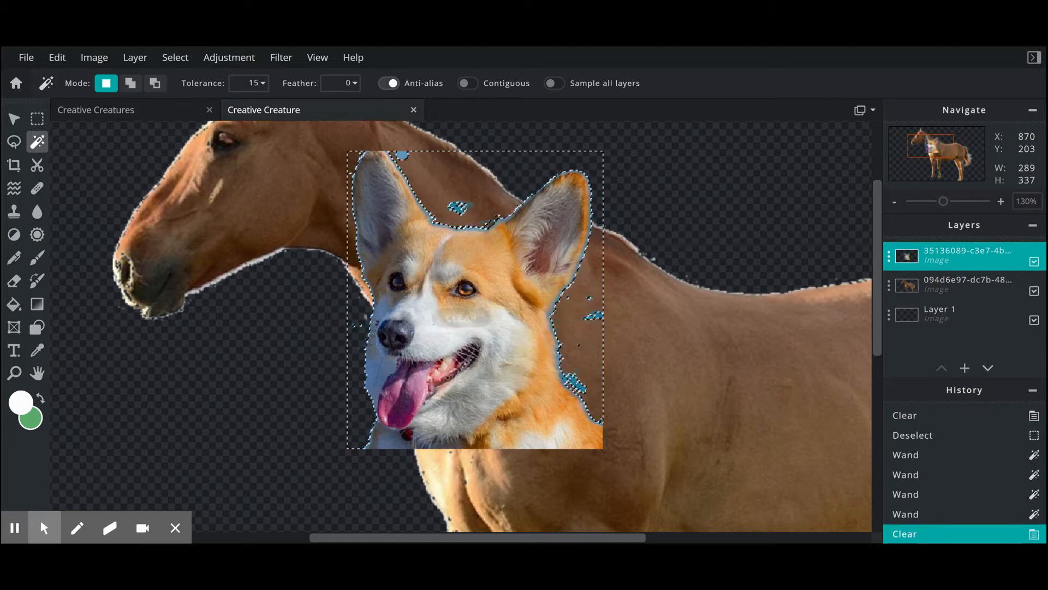
key("ctrl+d")
key("m")
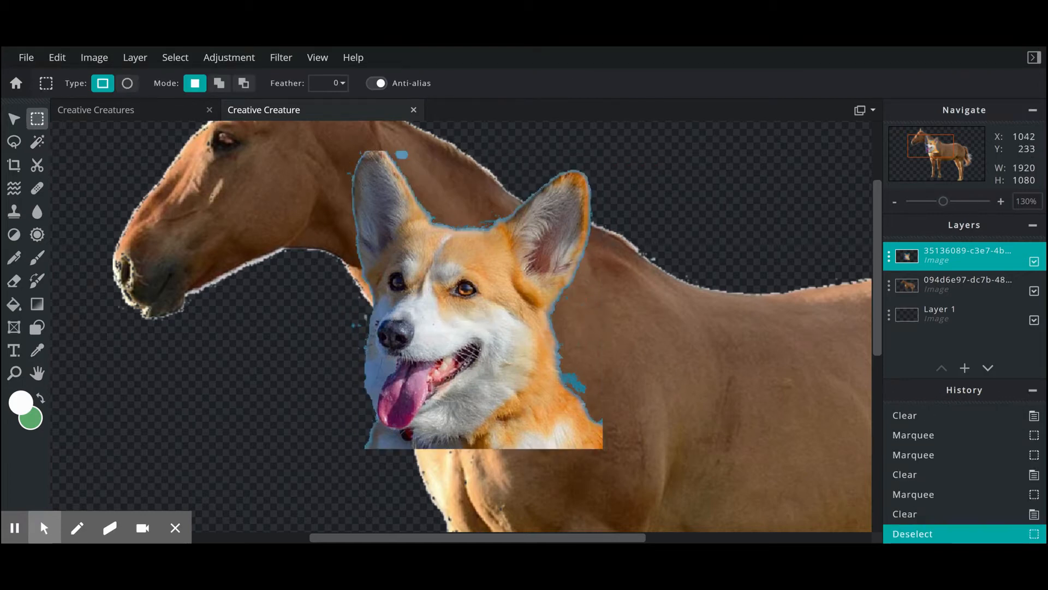
Step: Erase the leftover blue patches around the corgi's head with the 30 px Eraser
left_click(14, 283)
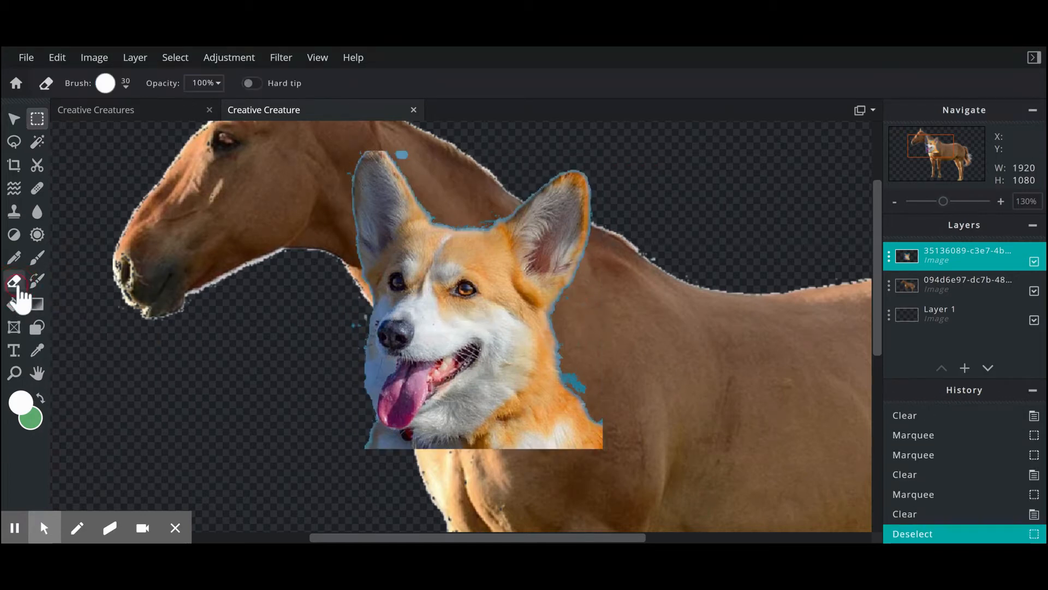
left_click(347, 329)
left_click(400, 153)
mouse_move(585, 344)
left_mouse_down()
mouse_move(574, 375)
mouse_move(594, 394)
mouse_move(608, 441)
mouse_move(574, 301)
left_mouse_up()
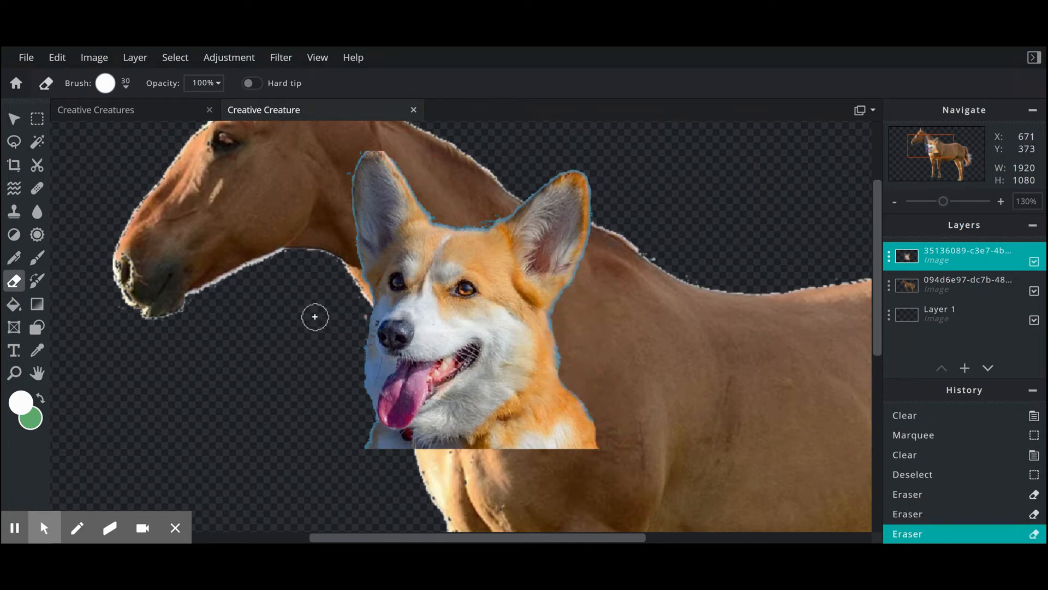
left_click_drag(346, 367, 346, 351)
Step: Enlarge the corgi head proportionally to 322 × 375 px and place it over the horse's neck at X 631, Y 12
left_click_drag(943, 201, 928, 203)
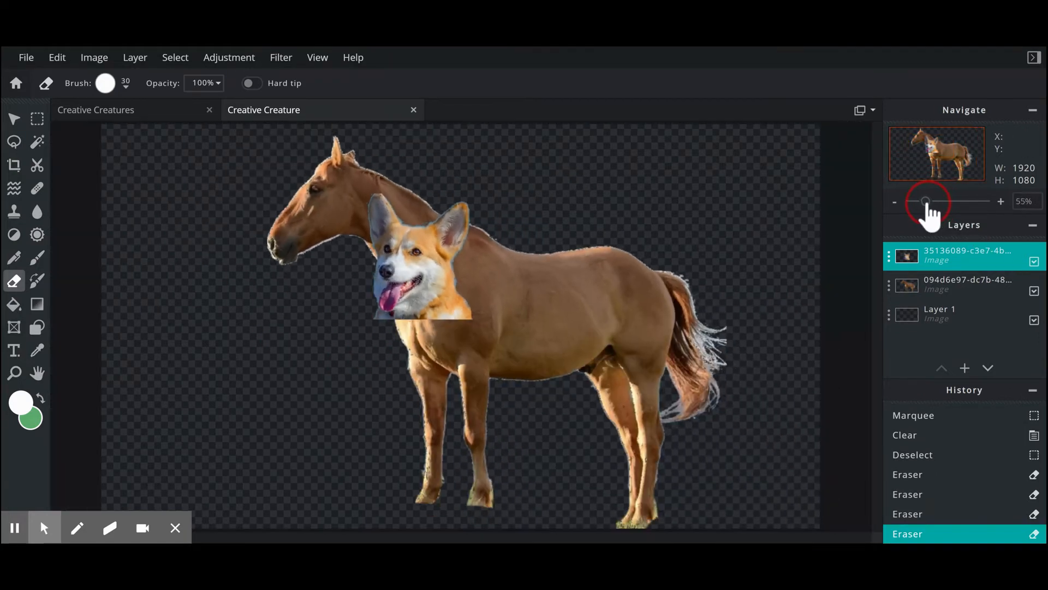
left_click(15, 119)
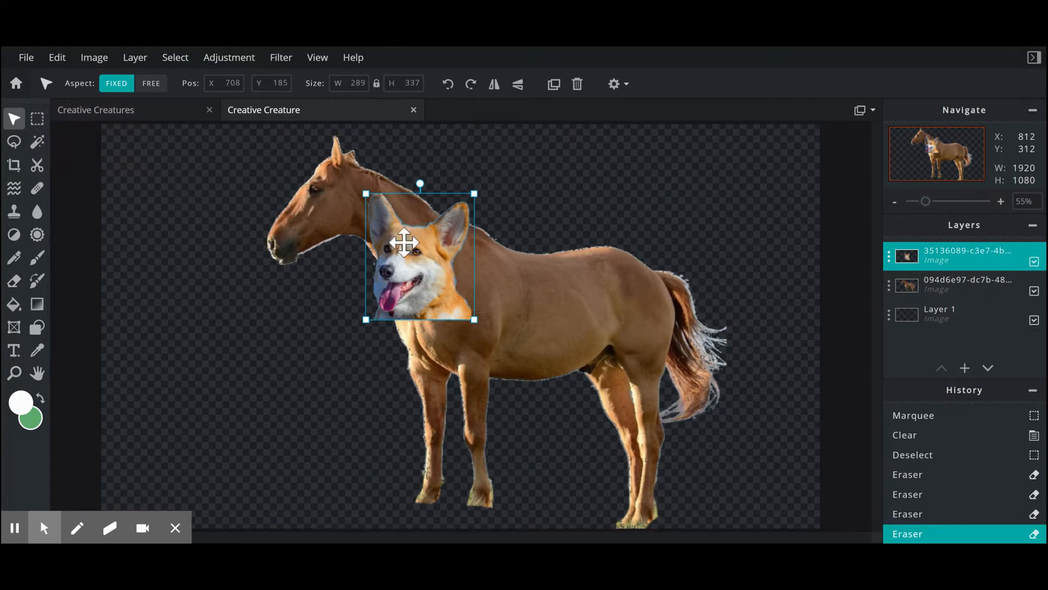
left_click_drag(439, 284, 403, 220)
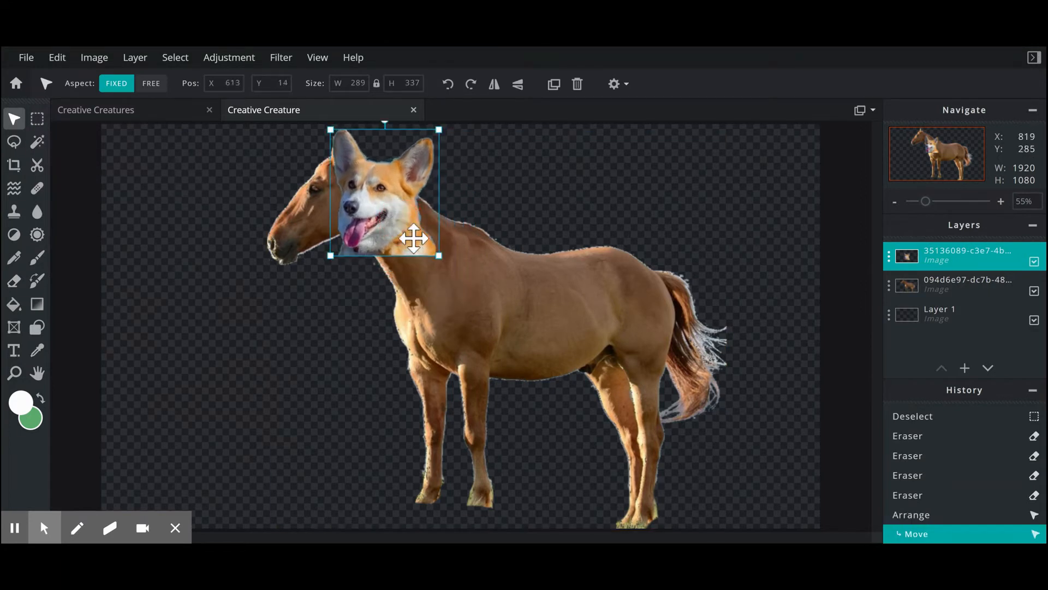
mouse_move(442, 254)
left_mouse_down()
mouse_move(473, 267)
mouse_move(451, 269)
mouse_move(412, 244)
mouse_move(426, 250)
left_mouse_up()
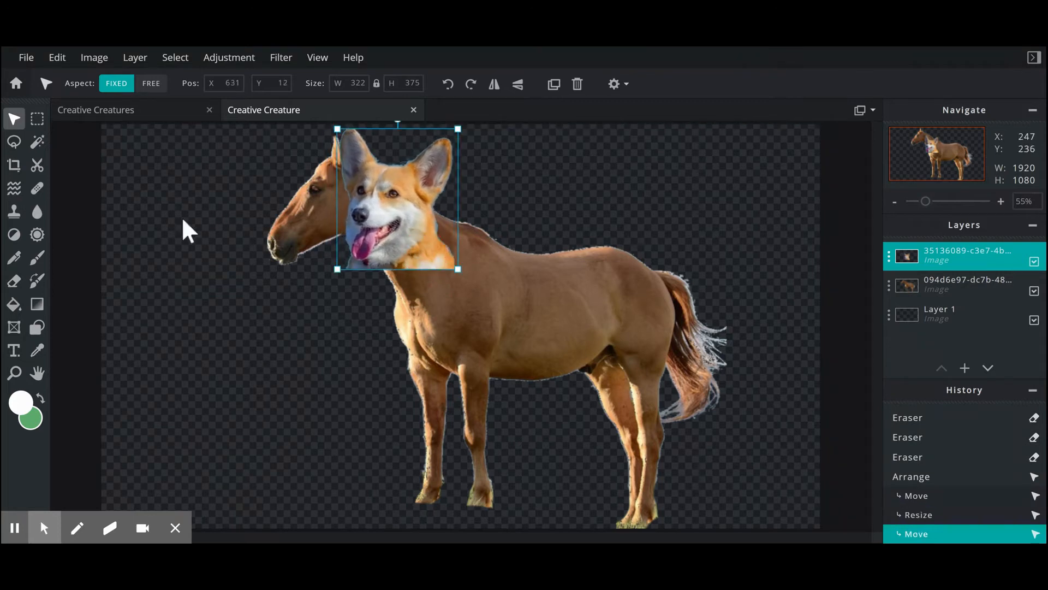
Step: Erase the chest fur below the corgi's face with the Eraser, using a soft 50 px brush to blend the neck edge
left_click(14, 282)
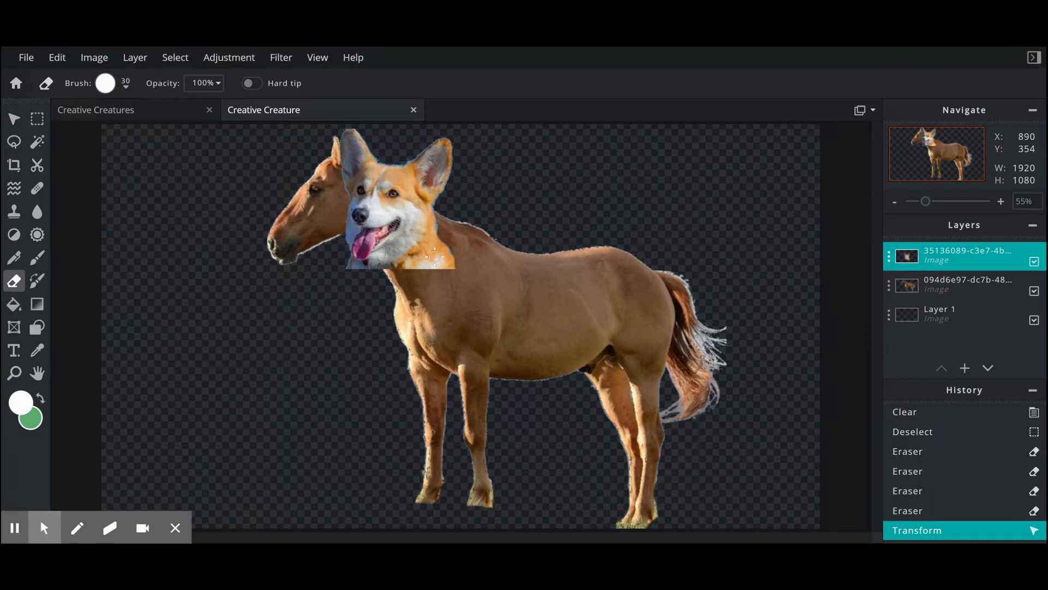
left_click(1001, 201)
left_click(1001, 201)
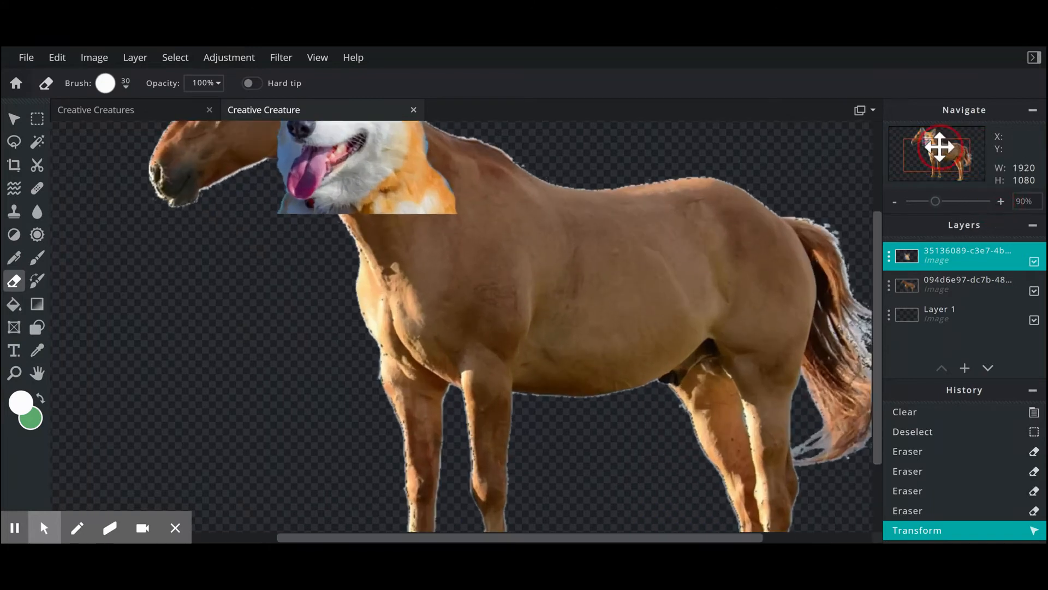
left_click_drag(939, 147, 937, 138)
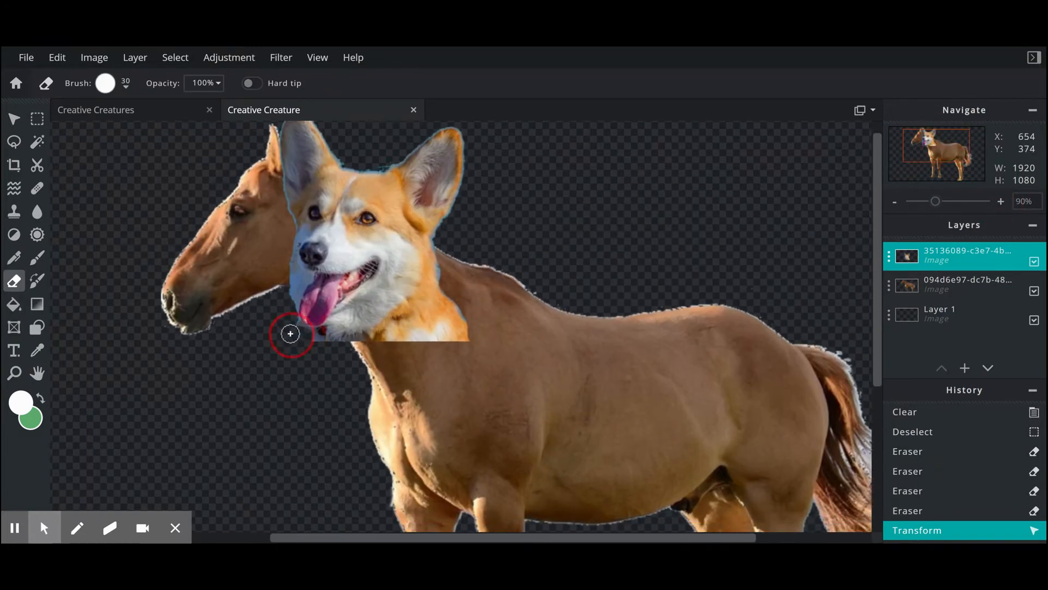
mouse_move(324, 343)
left_mouse_down()
mouse_move(417, 328)
mouse_move(444, 288)
mouse_move(476, 326)
mouse_move(459, 318)
mouse_move(437, 336)
mouse_move(439, 325)
mouse_move(462, 329)
left_mouse_up()
left_click(127, 83)
left_click(244, 312)
left_click(546, 237)
mouse_move(448, 273)
left_mouse_down()
mouse_move(450, 298)
mouse_move(393, 332)
mouse_move(444, 269)
left_mouse_up()
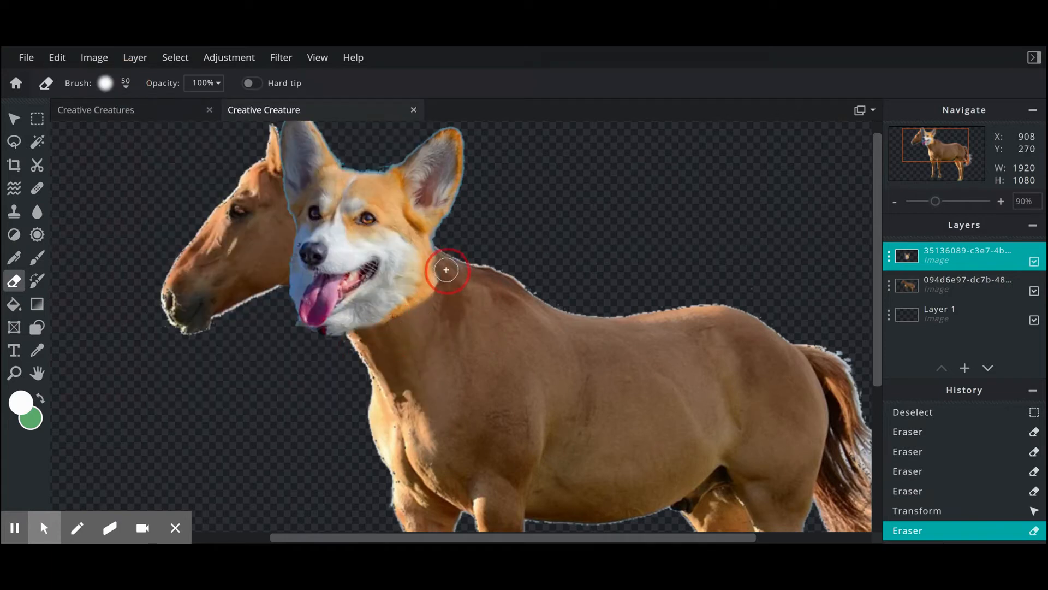
Step: Enlarge the corgi head proportionally to 381 × 462 px and position it at X 614, Y 0
scroll(546, 227, "down", 3)
left_click(943, 149)
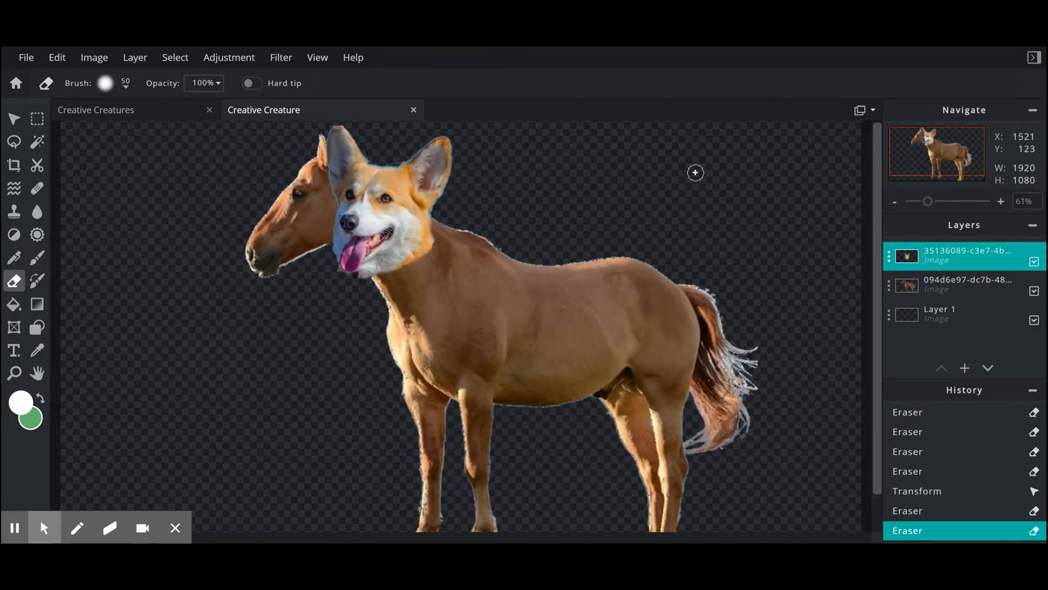
left_click(13, 119)
left_click_drag(320, 285, 293, 308)
left_click_drag(397, 273, 422, 268)
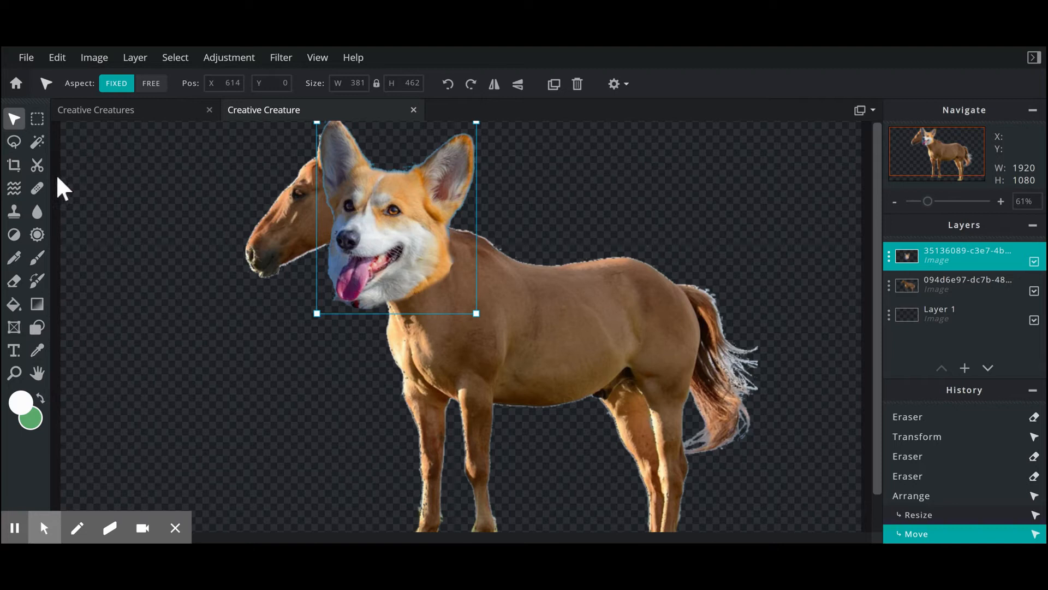
Step: Set the Eraser to a 30 px brush and clean up the leftover pixels beneath the corgi's chin
left_click(14, 281)
left_click(344, 312)
left_click(106, 83)
left_click(216, 274)
scroll(395, 336, "up", 4)
left_click(271, 264)
left_click_drag(272, 264, 360, 289)
Step: Erase the horse's own head on the horse layer with a 100 px Eraser brush
scroll(481, 241, "down", 5)
left_click(950, 286)
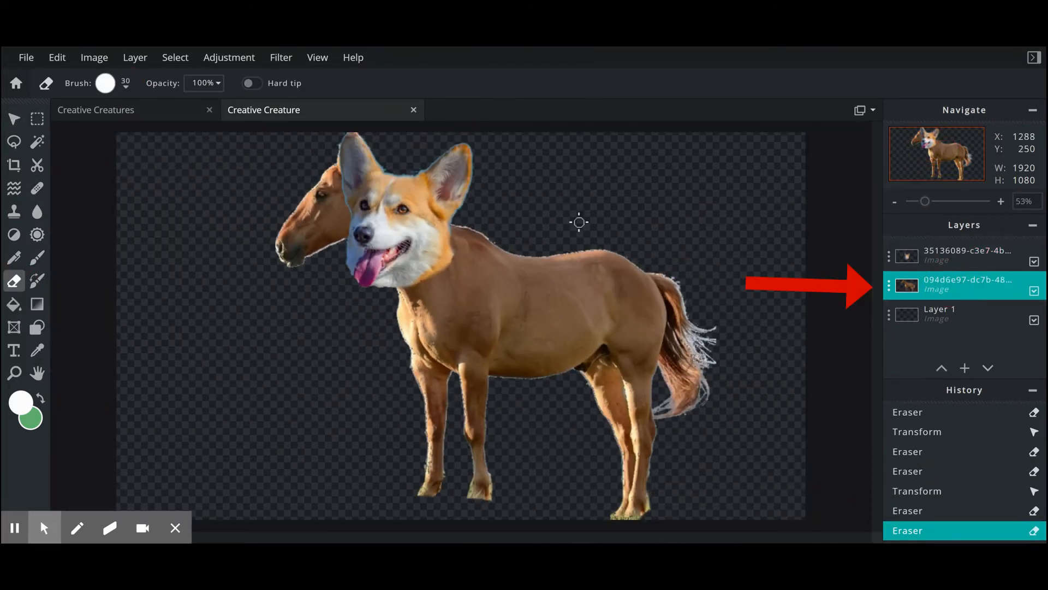
left_click(105, 83)
left_click(323, 273)
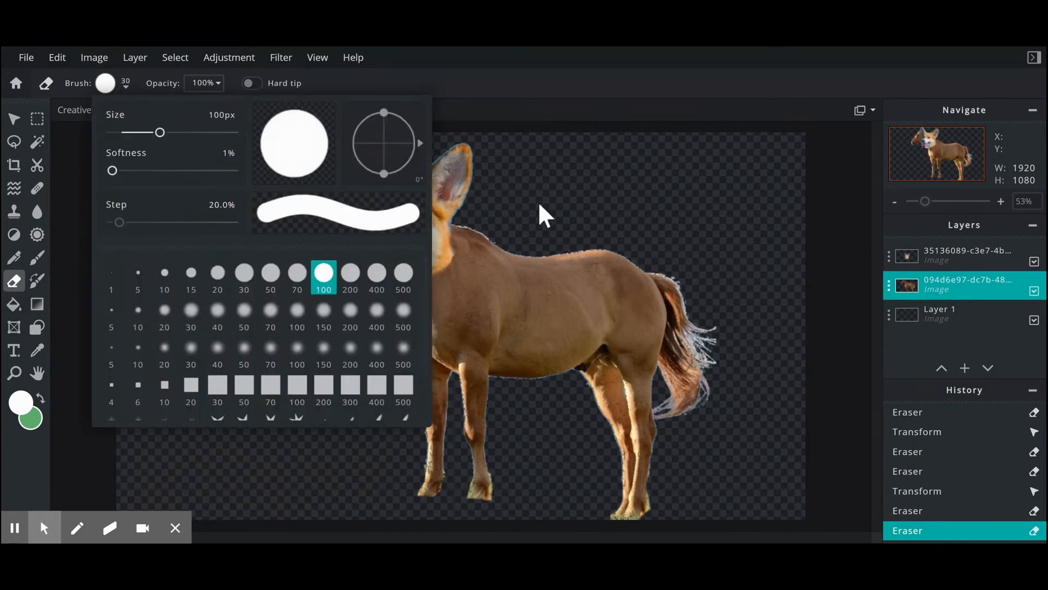
mouse_move(316, 182)
left_mouse_down()
mouse_move(341, 184)
mouse_move(338, 226)
mouse_move(343, 213)
mouse_move(276, 207)
mouse_move(270, 233)
mouse_move(283, 255)
mouse_move(332, 185)
mouse_move(370, 156)
mouse_move(347, 133)
mouse_move(328, 143)
left_mouse_up()
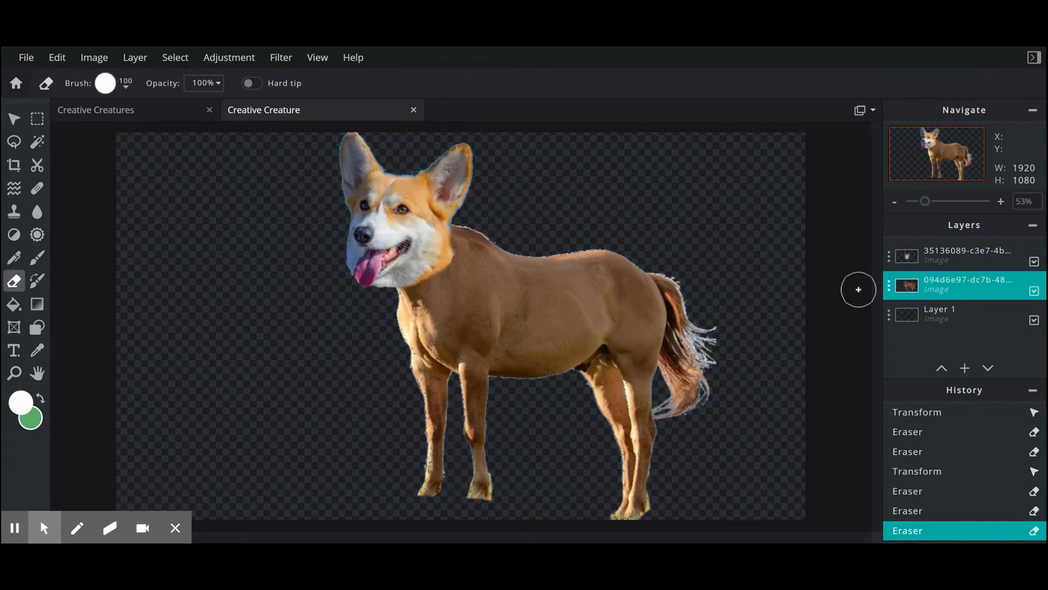
Step: Recolour the horse body with Hue & saturation, setting Hue to 180 and Saturation to 70
left_click(229, 59)
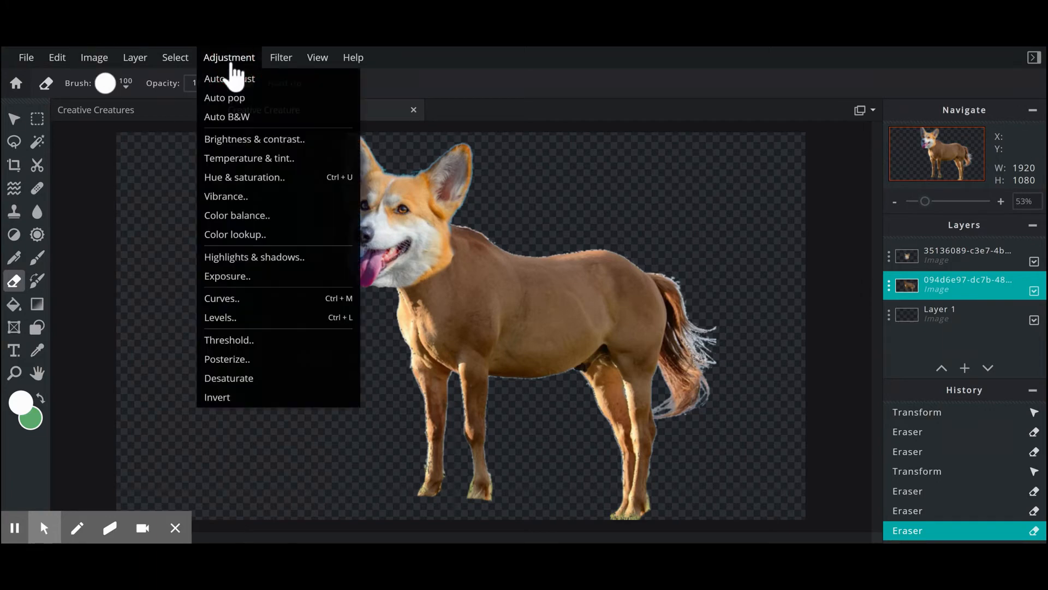
left_click(277, 180)
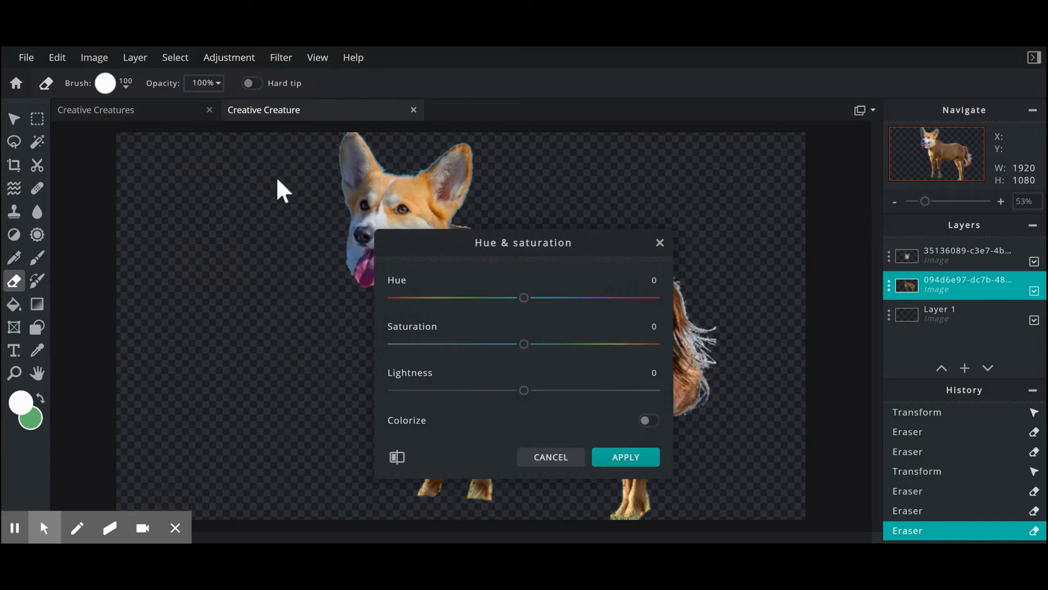
left_click_drag(555, 242, 840, 223)
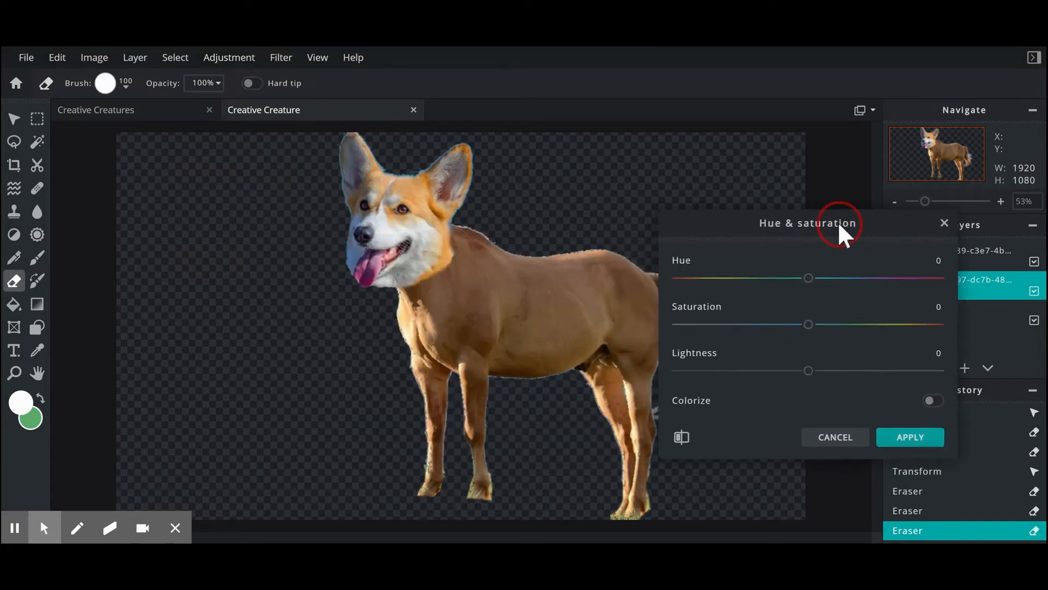
left_click_drag(808, 278, 913, 278)
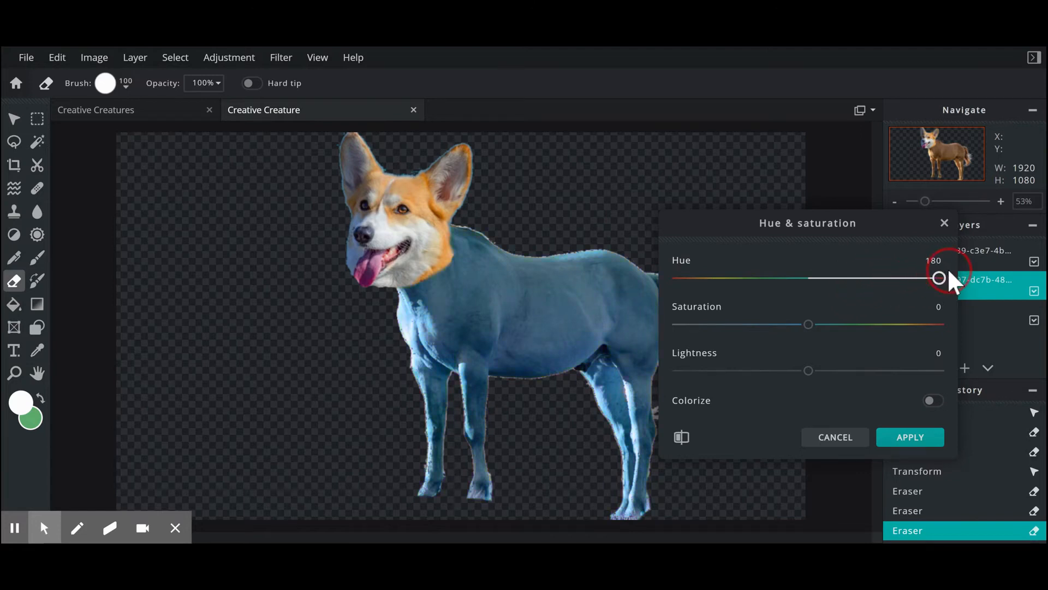
left_click_drag(812, 327, 900, 324)
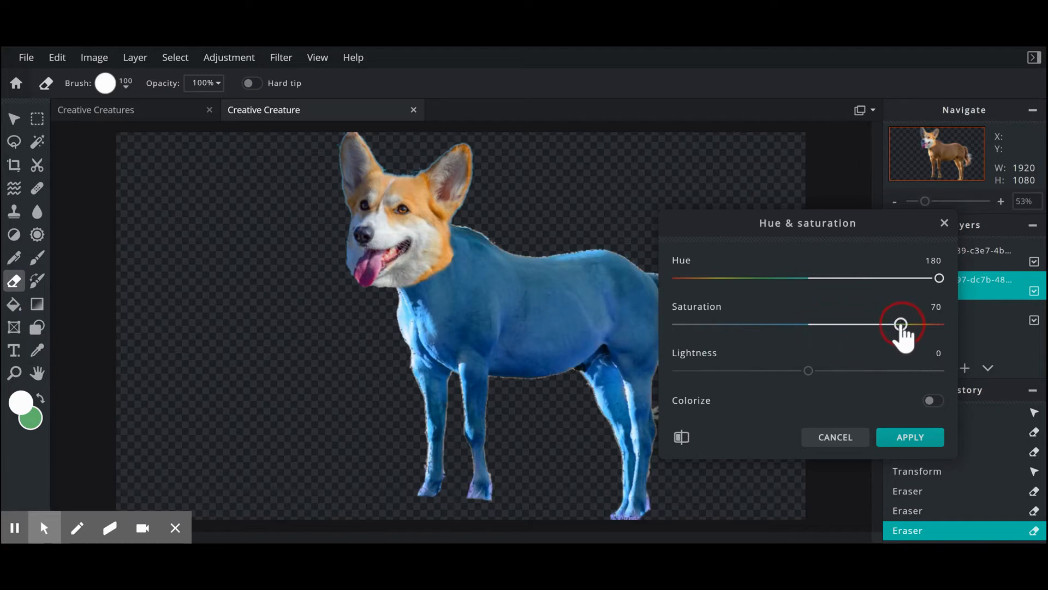
left_click(921, 438)
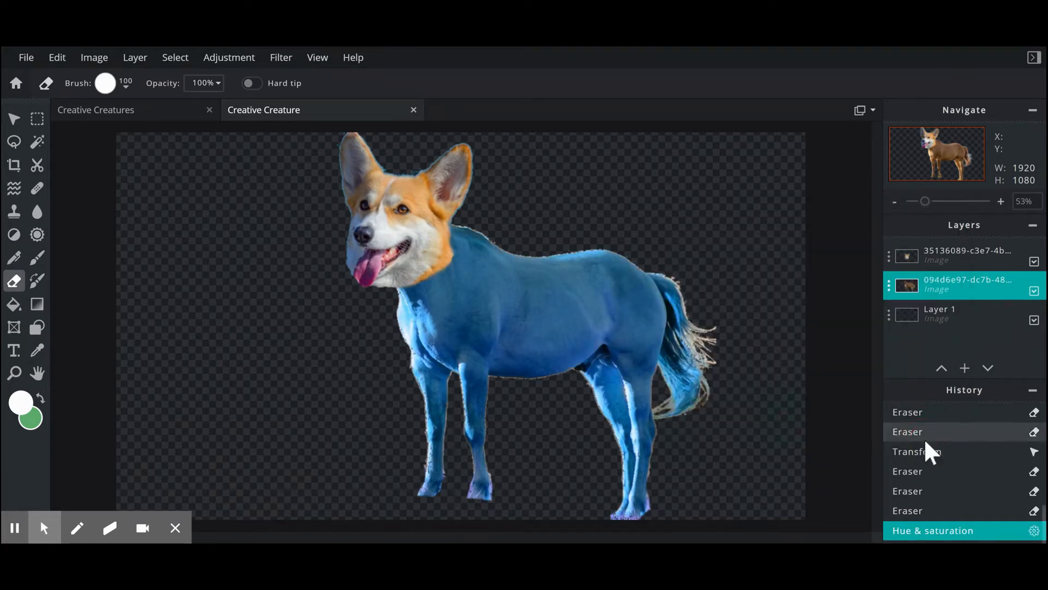
Step: Recolour the corgi head layer with Hue & saturation, using Hue 180, Saturation 80 and Lightness -16
left_click(948, 255)
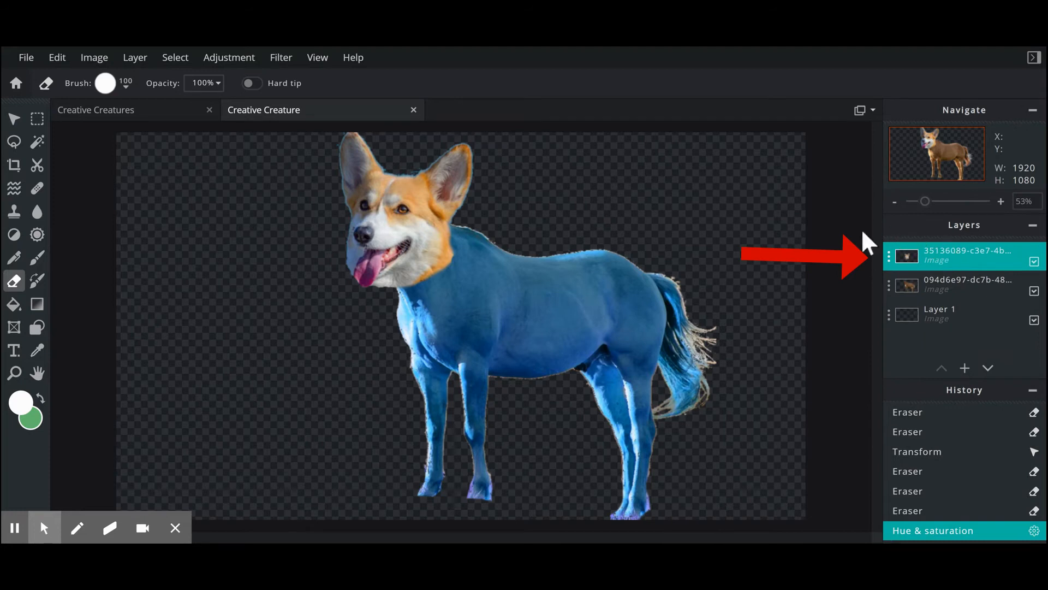
left_click(227, 59)
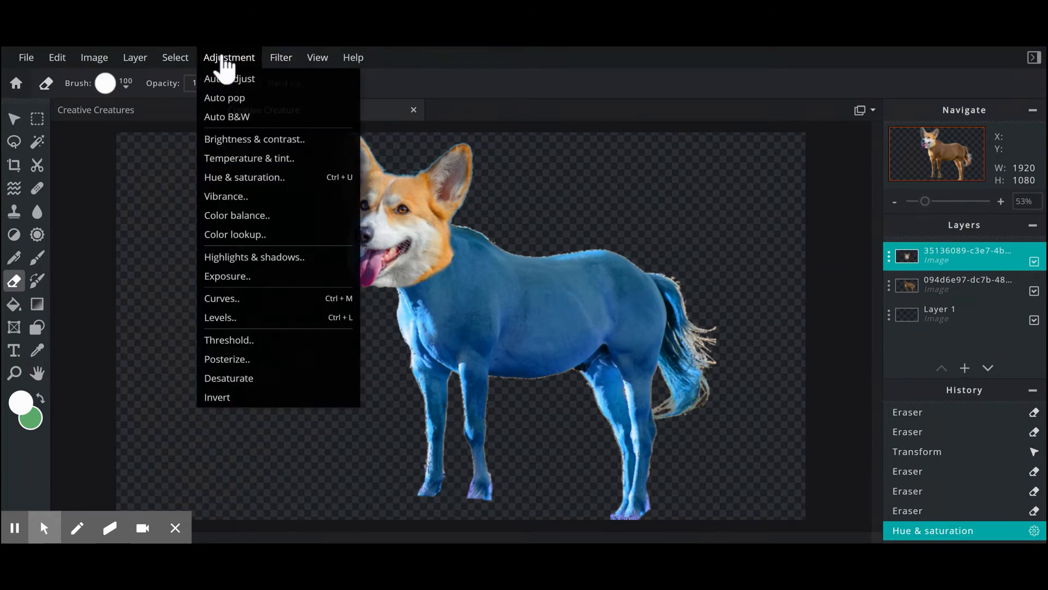
left_click(293, 180)
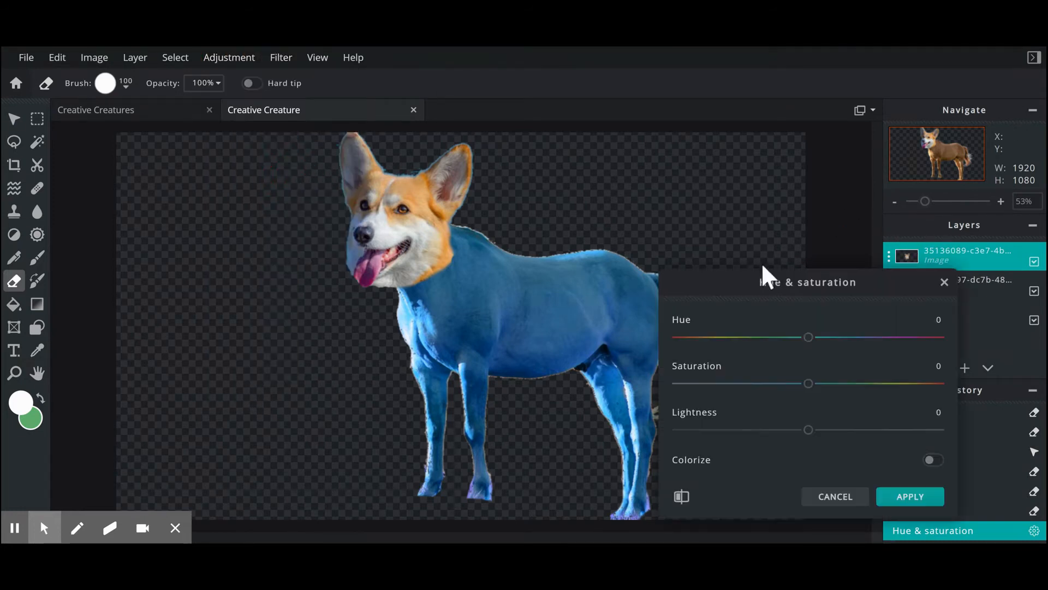
left_click_drag(809, 337, 954, 327)
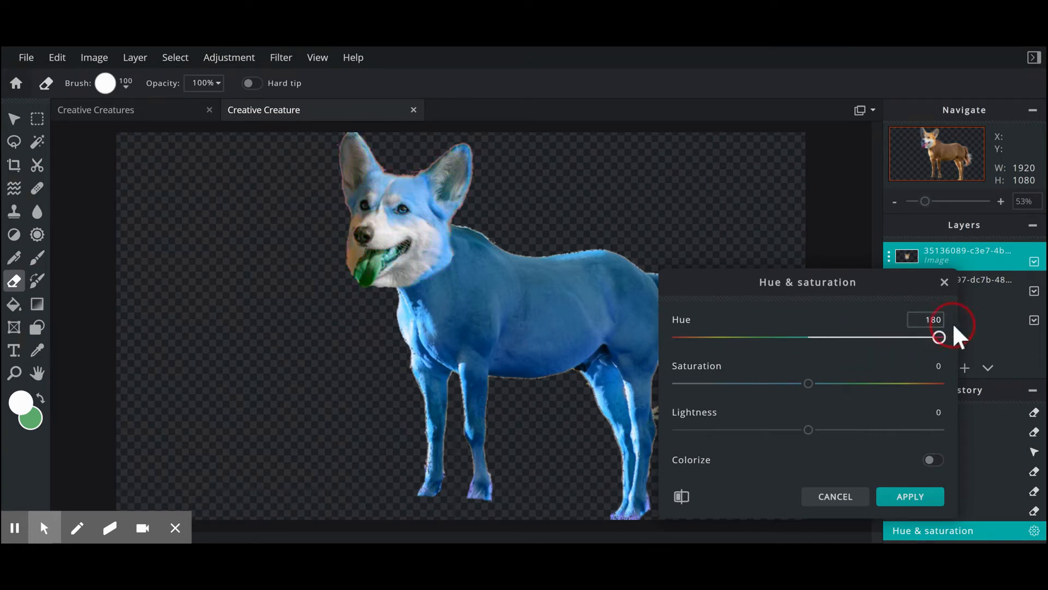
left_click_drag(810, 384, 913, 384)
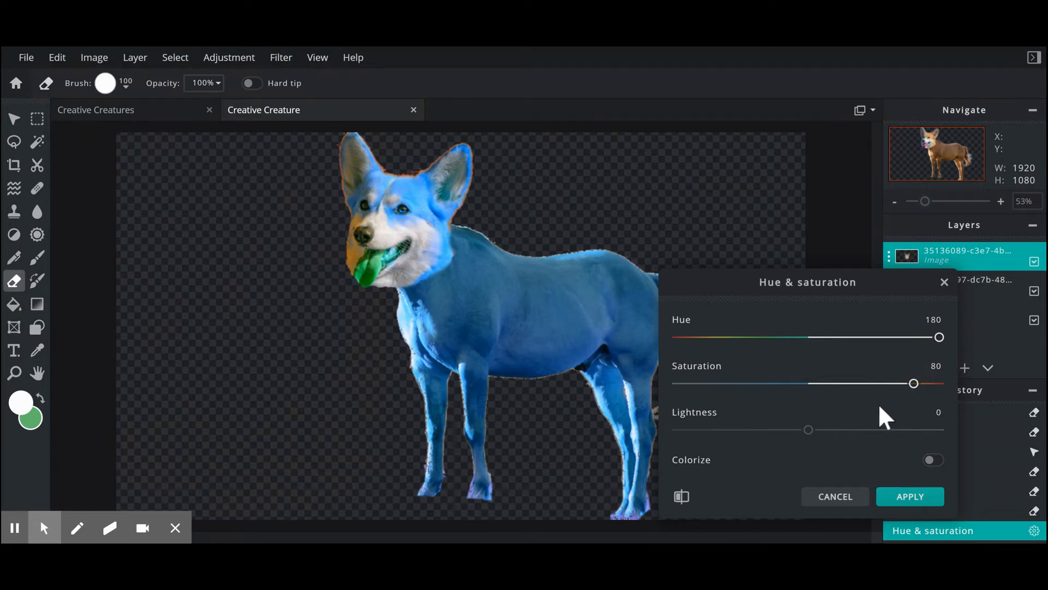
left_click_drag(808, 430, 783, 431)
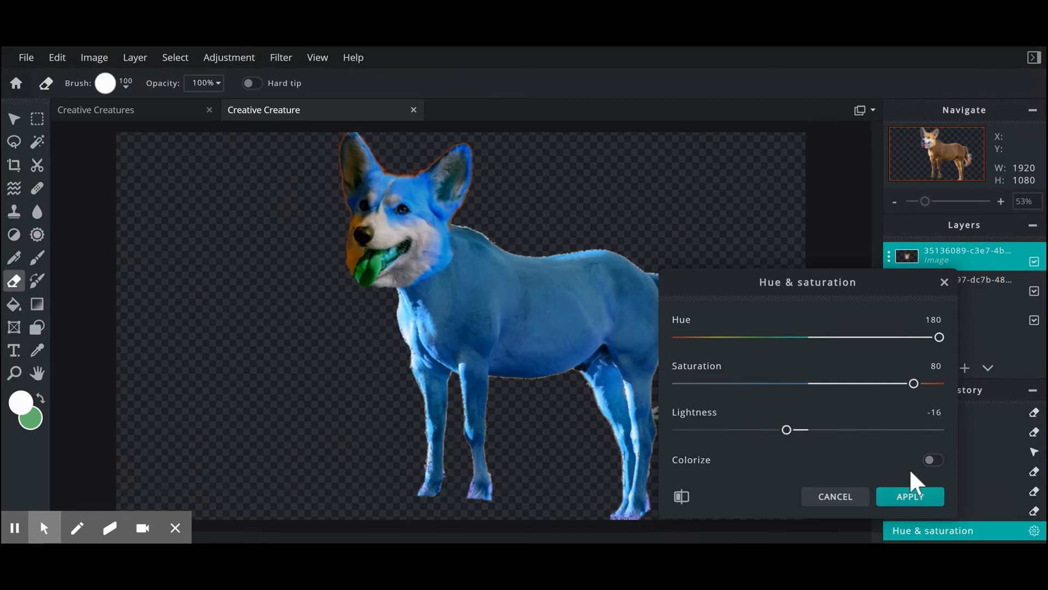
left_click(923, 498)
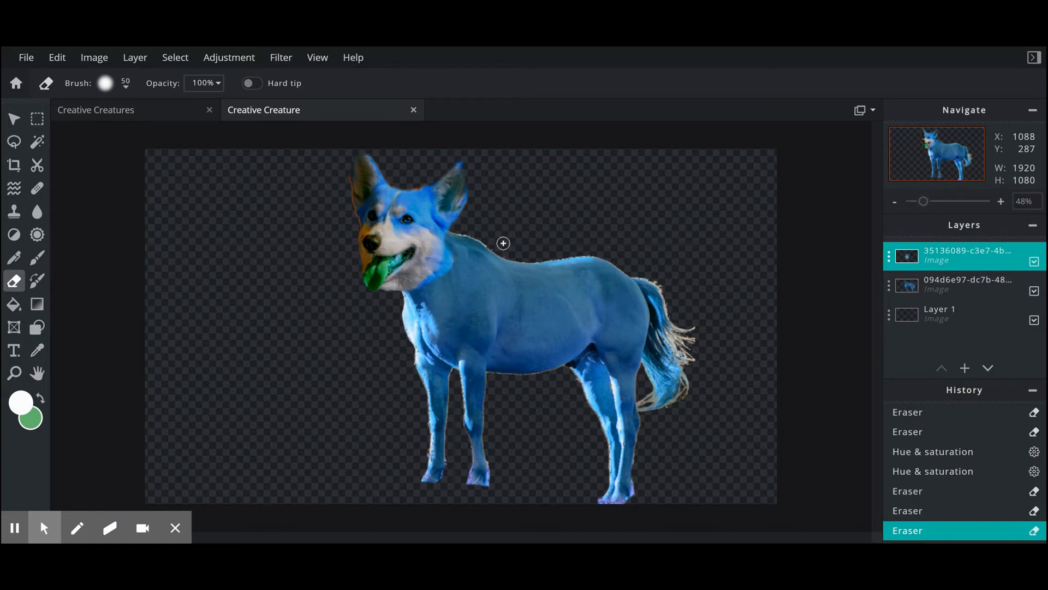
Step: Merge the corgi head layer down into the horse layer and move the merged creature to X 372, Y 7
left_click(890, 261)
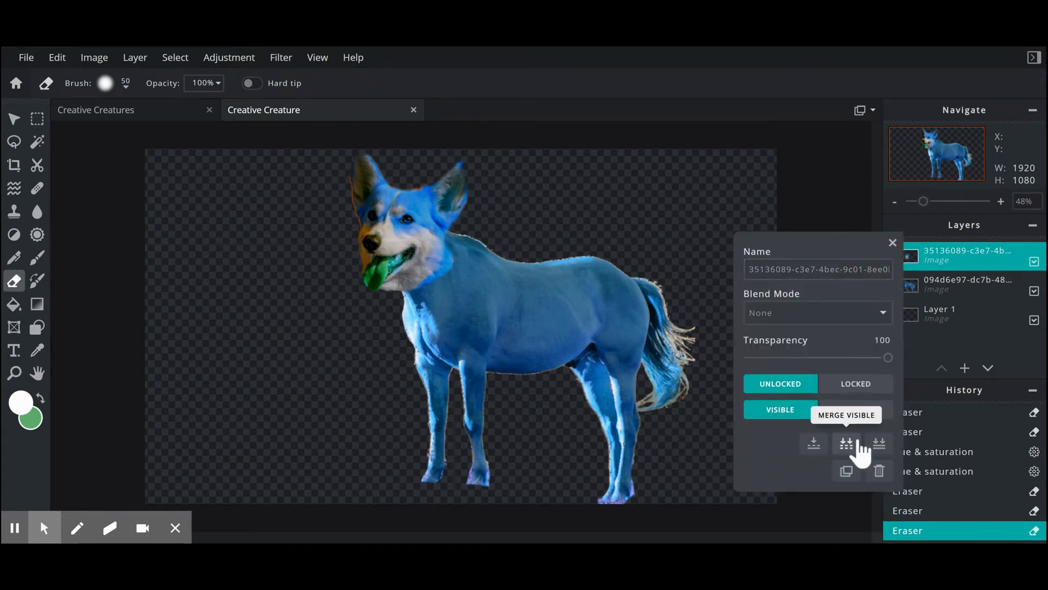
left_click(817, 452)
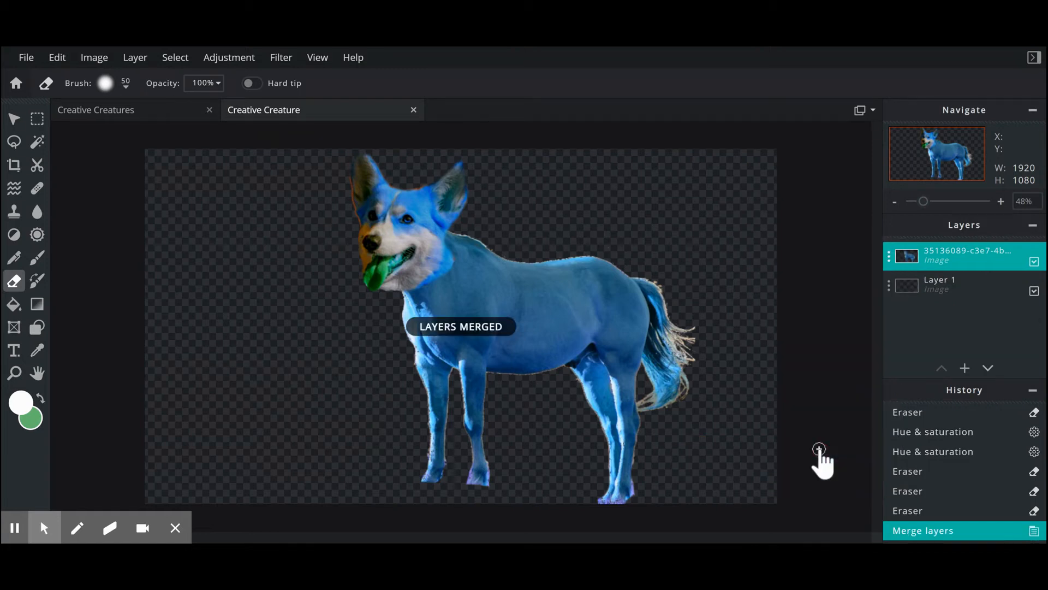
left_click(14, 119)
left_click_drag(518, 315, 440, 320)
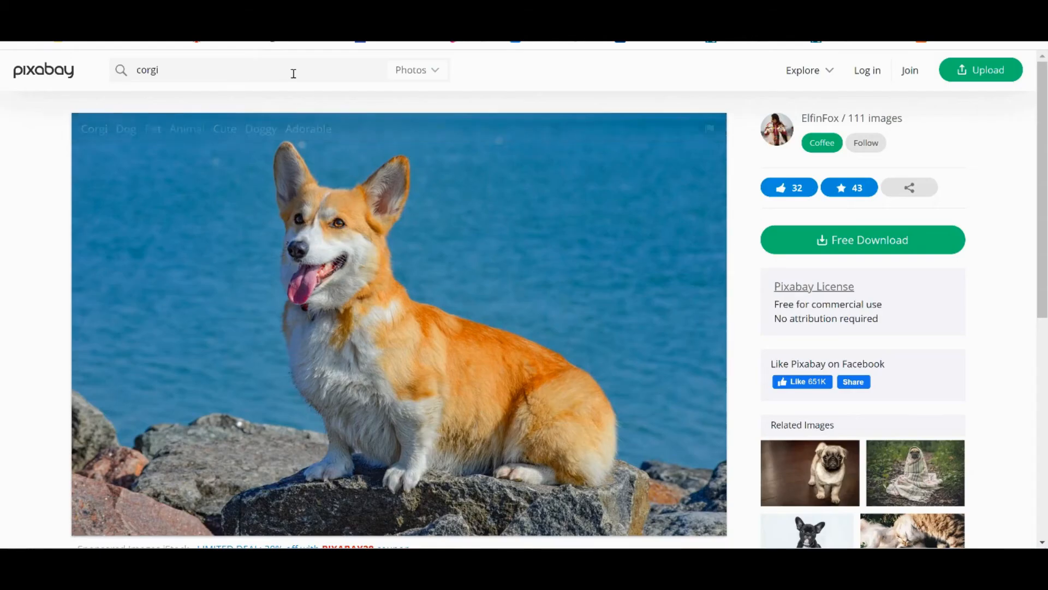
Step: Switch to Pixabay, search for "fish fin" and copy the orange goldfish picture with the transparent background
double_click(288, 70)
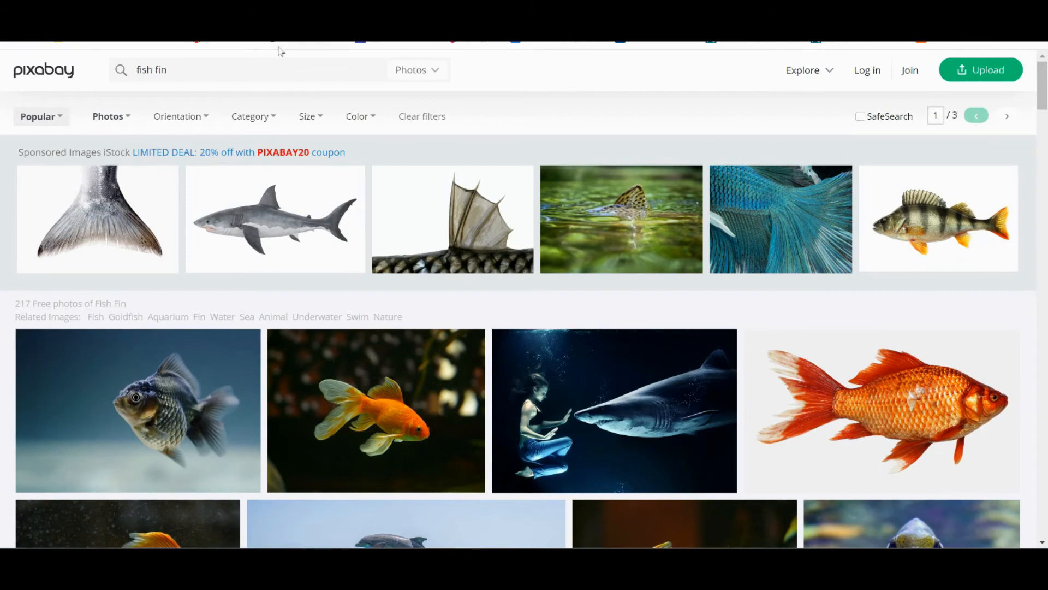
scroll(642, 248, "down", 2)
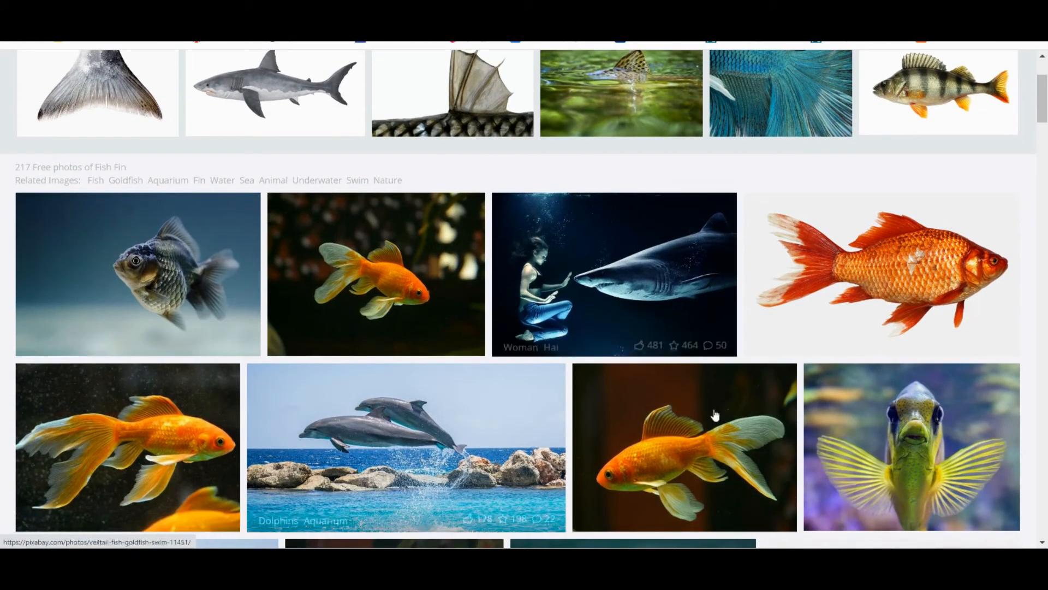
left_click(955, 255)
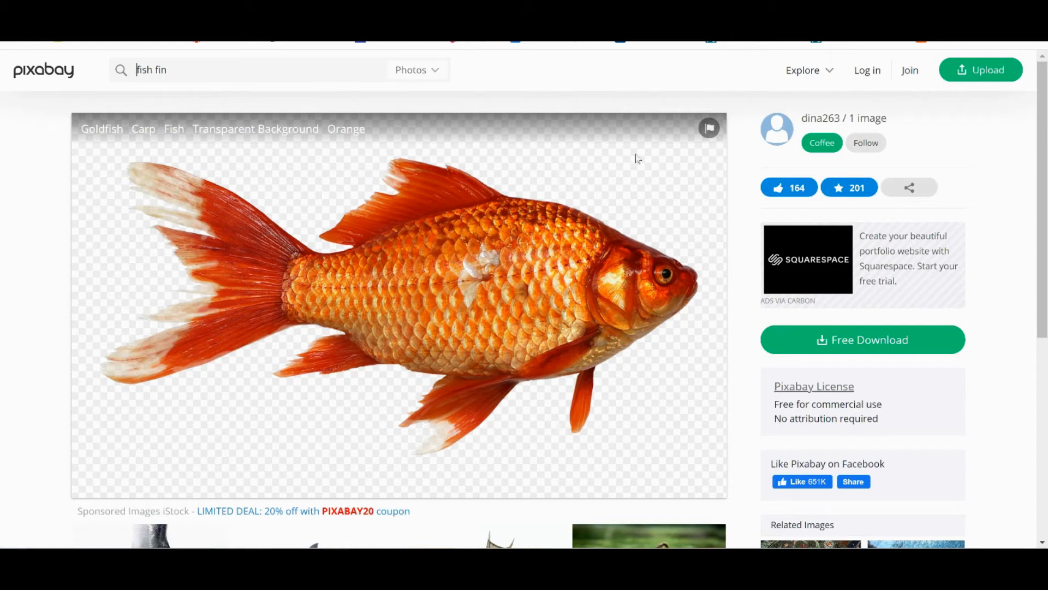
right_click(642, 211)
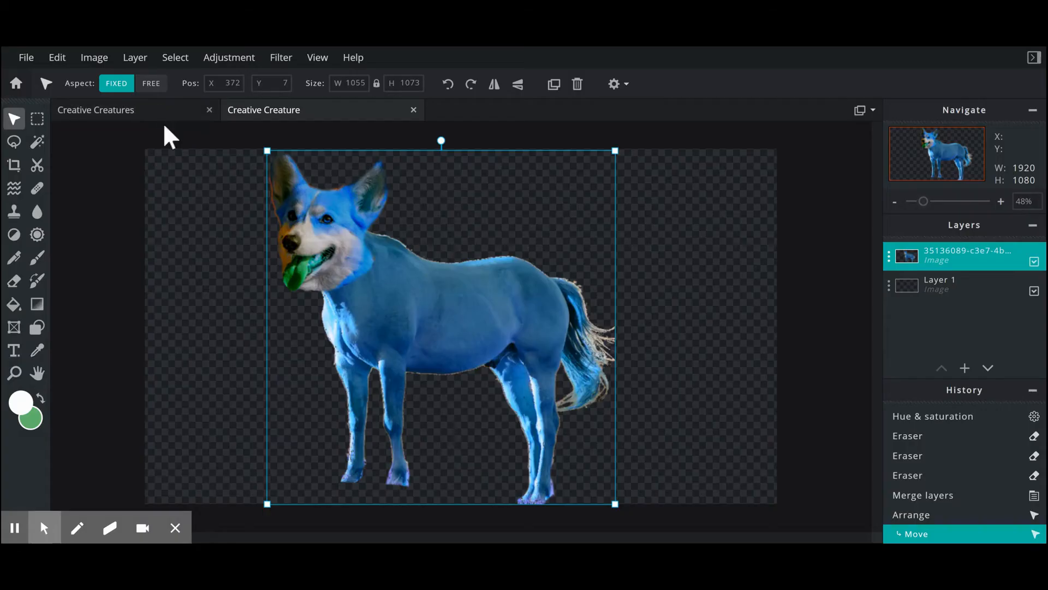
Step: Paste the goldfish into Pixlr's Creative Creature document and clear its head and body with a marquee about 1011 × 672 px, keeping the tail
left_click(56, 59)
left_click(94, 178)
left_click(38, 119)
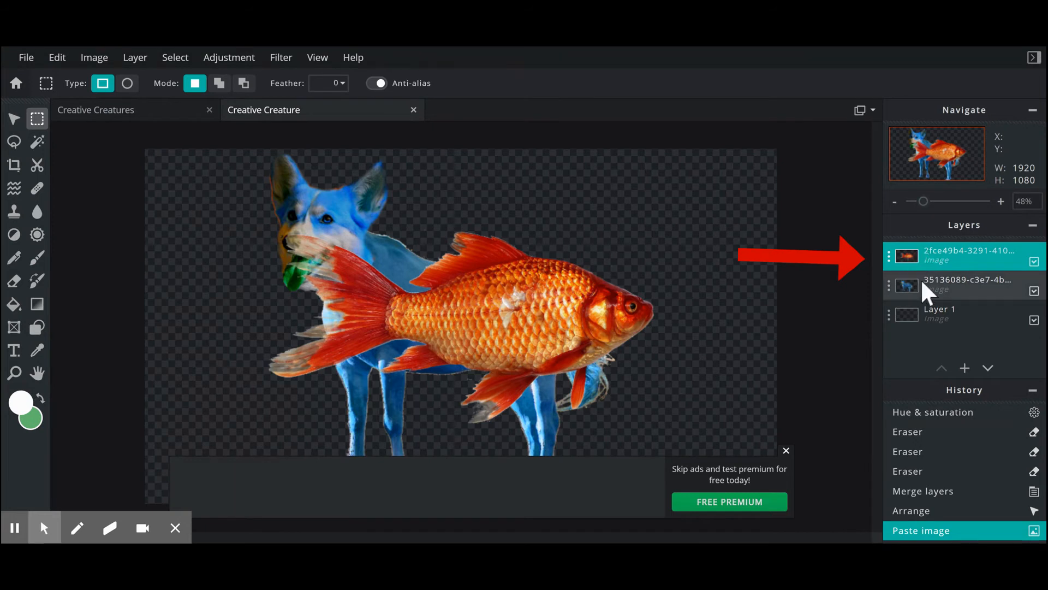
mouse_move(736, 205)
left_mouse_down()
mouse_move(440, 431)
mouse_move(378, 427)
mouse_move(405, 425)
left_mouse_up()
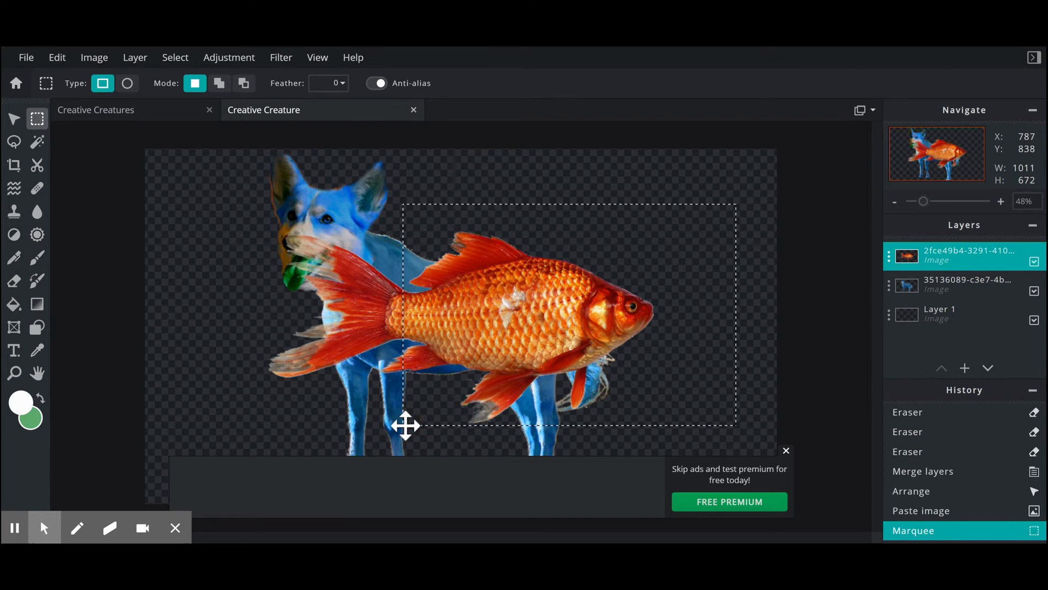
key("Delete")
left_click(392, 401)
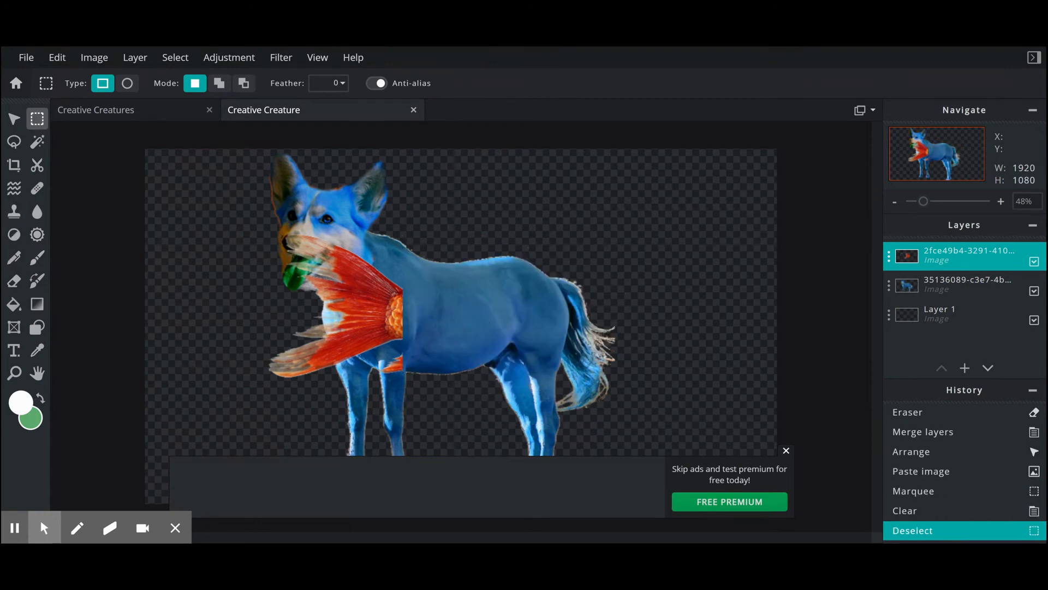
Step: Erase the leftover lower fin piece beside the goldfish tail with a 50 px Eraser brush and dismiss the advertisement
left_click(14, 281)
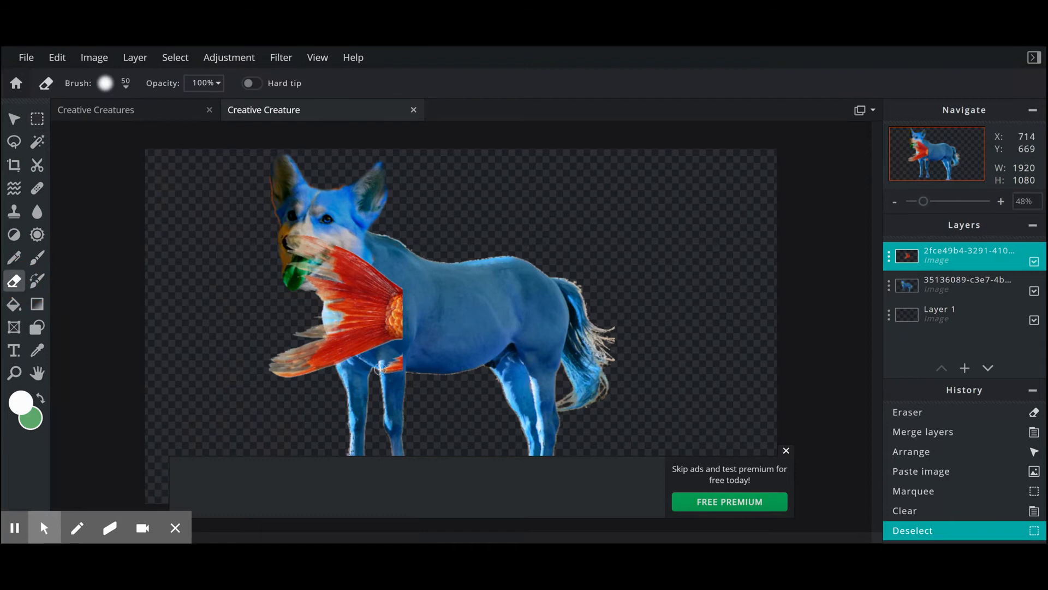
left_click(410, 362)
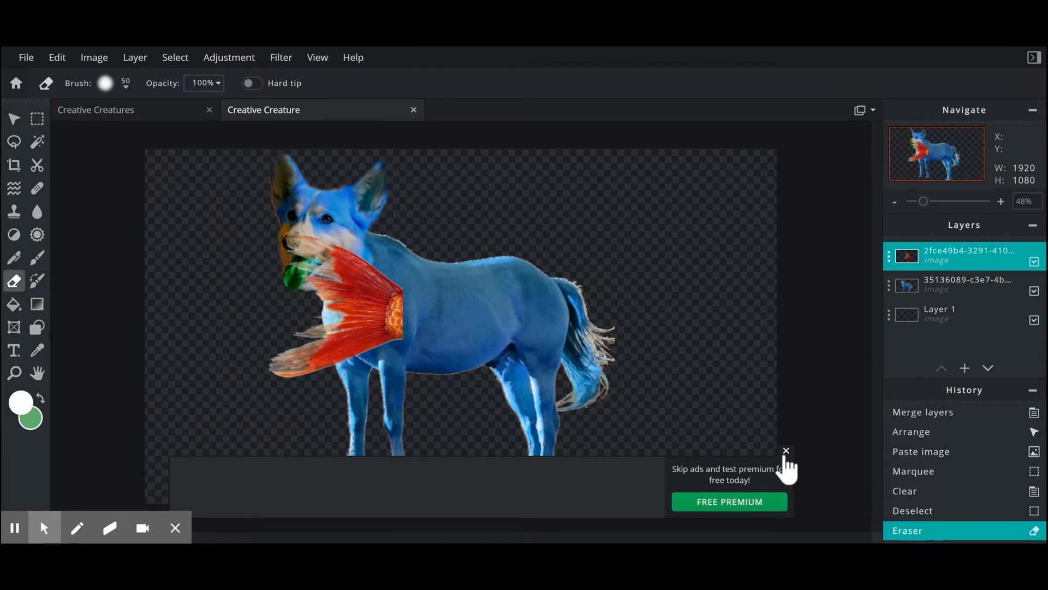
left_click(786, 452)
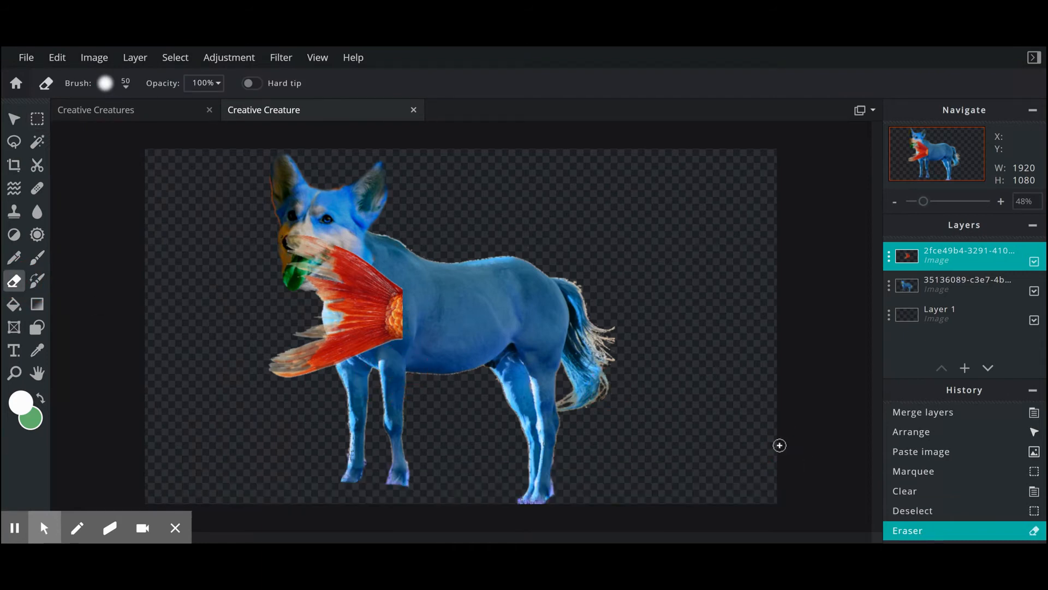
Step: Move the goldfish tail to the creature's rear, flip it horizontally and enlarge it proportionally to 444 × 573 px
left_click(14, 119)
left_click_drag(362, 320, 637, 293)
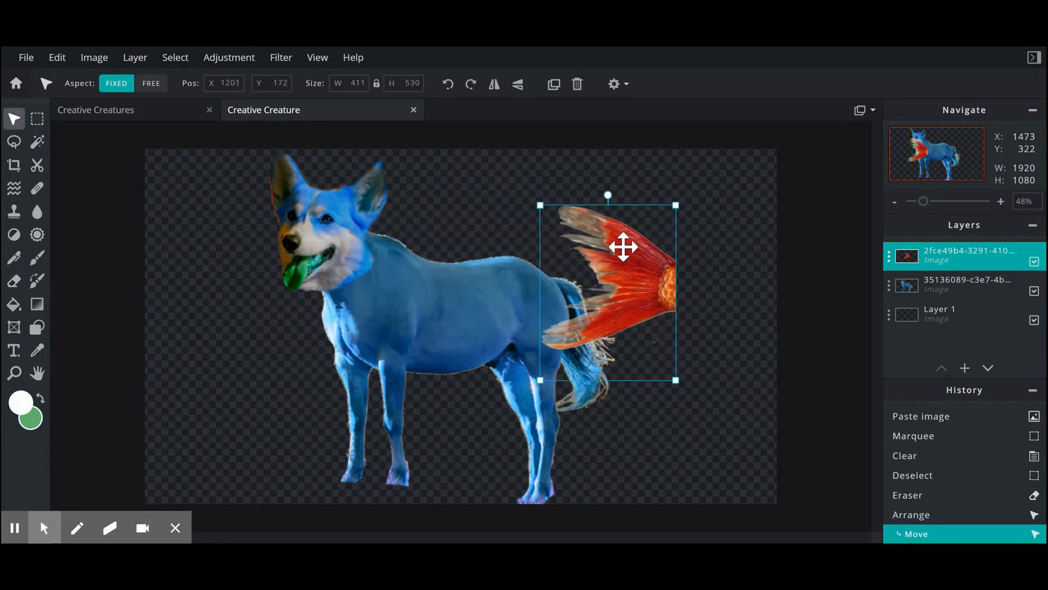
left_click(494, 88)
mouse_move(581, 281)
left_mouse_down()
mouse_move(618, 283)
mouse_move(592, 298)
left_mouse_up()
left_click_drag(684, 222, 697, 209)
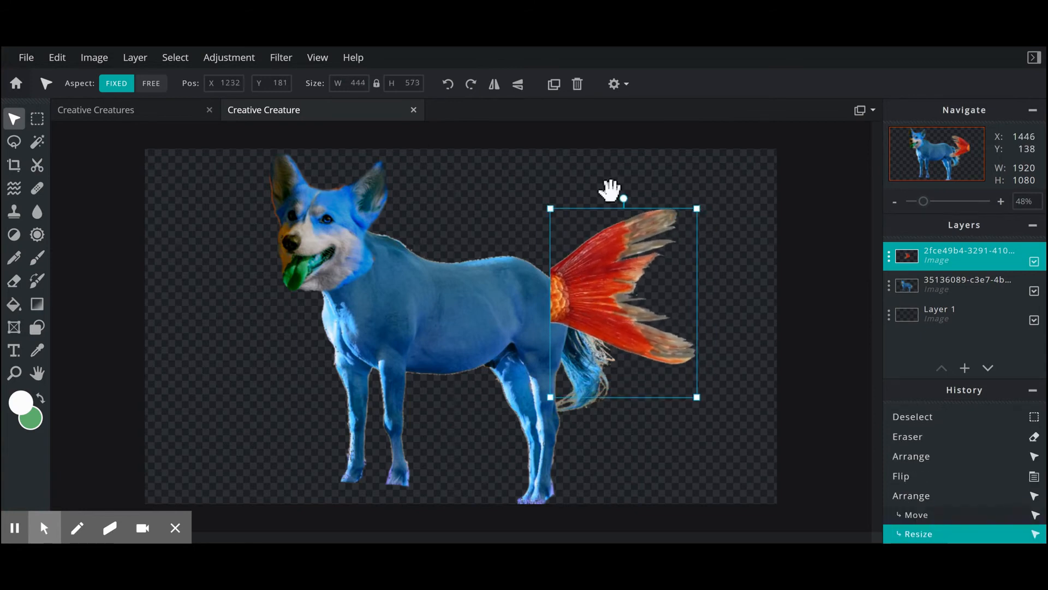
Step: Flip the goldfish tail vertically, tilt it upward counter-clockwise and place it against the rump at X 1172, Y 55
left_click_drag(625, 196, 612, 195)
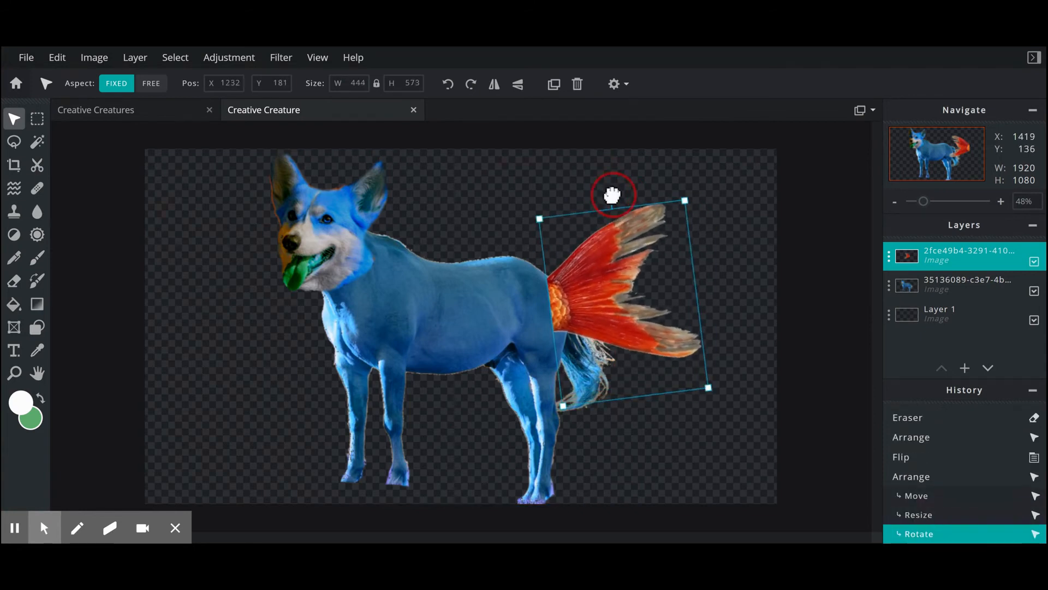
left_click(518, 87)
left_click_drag(622, 200, 565, 173)
left_click_drag(635, 319, 635, 312)
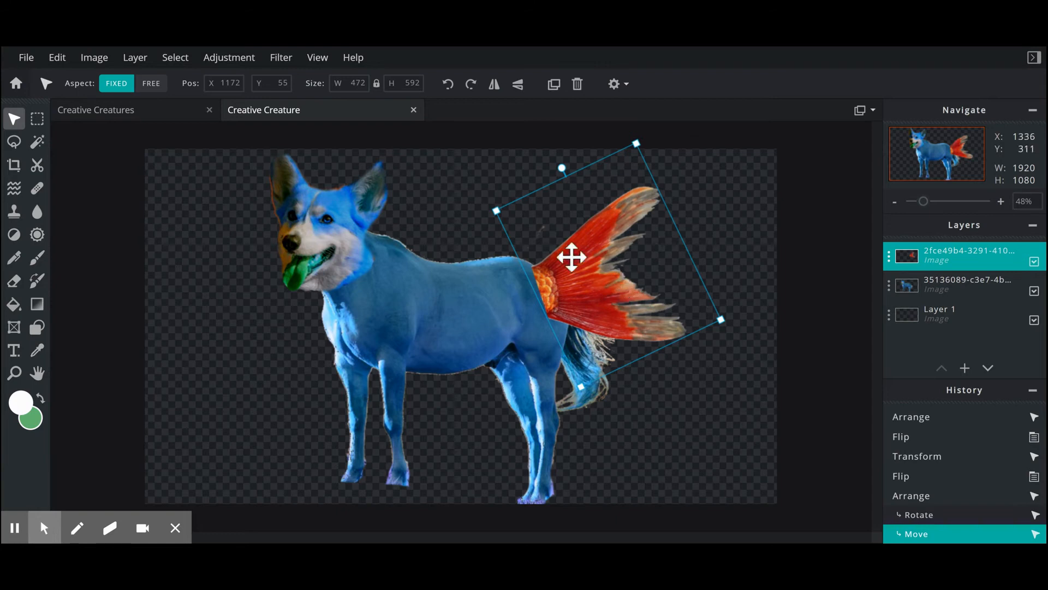
Step: Recolour the goldfish tail with Hue & saturation, using Hue 180, Saturation 67 and Lightness -22
left_click(246, 59)
left_click(268, 176)
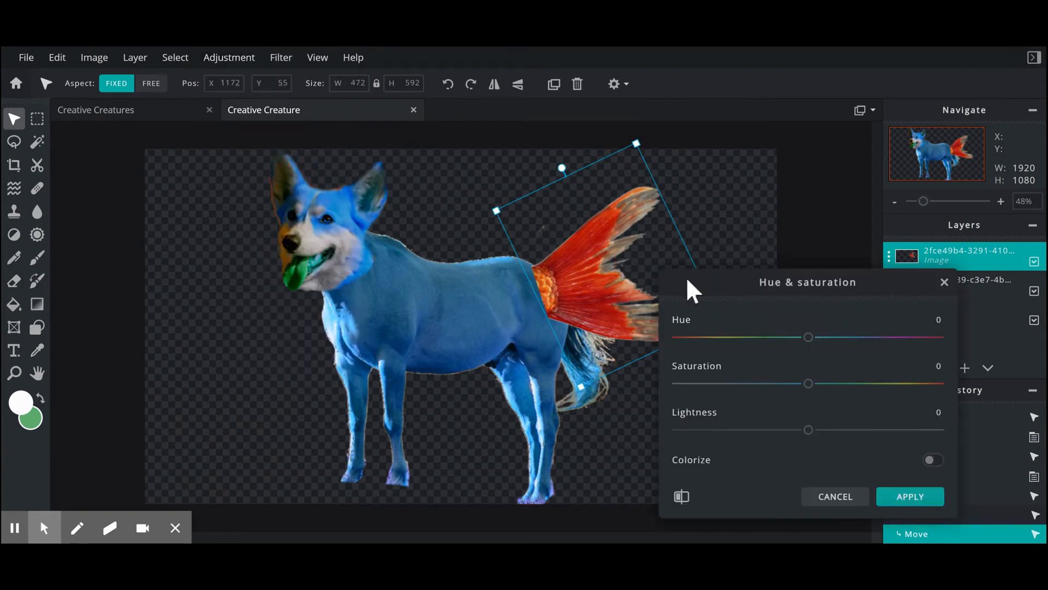
left_click_drag(808, 338, 937, 337)
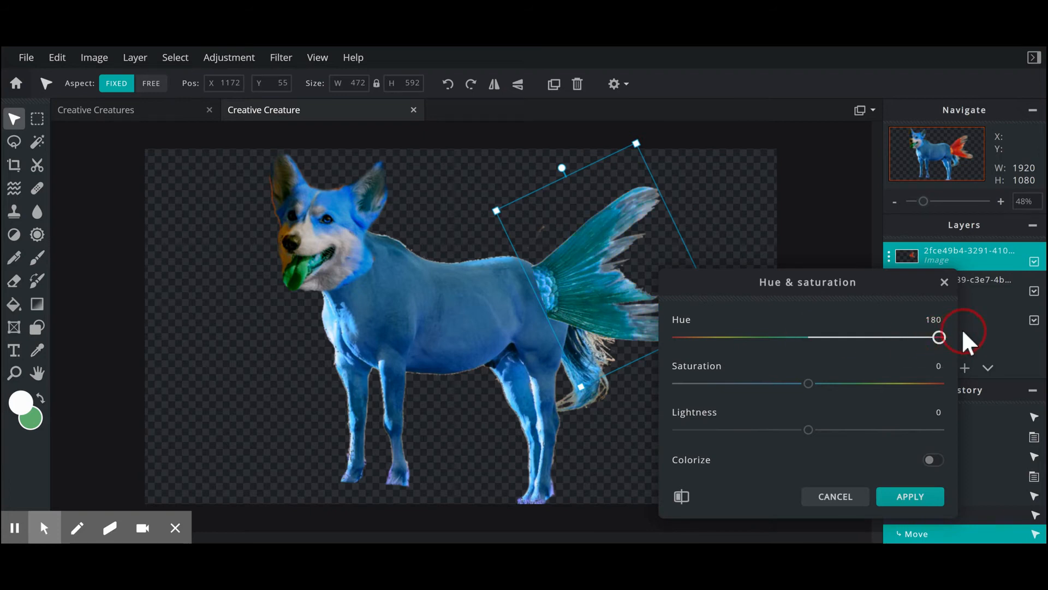
left_click_drag(809, 384, 896, 383)
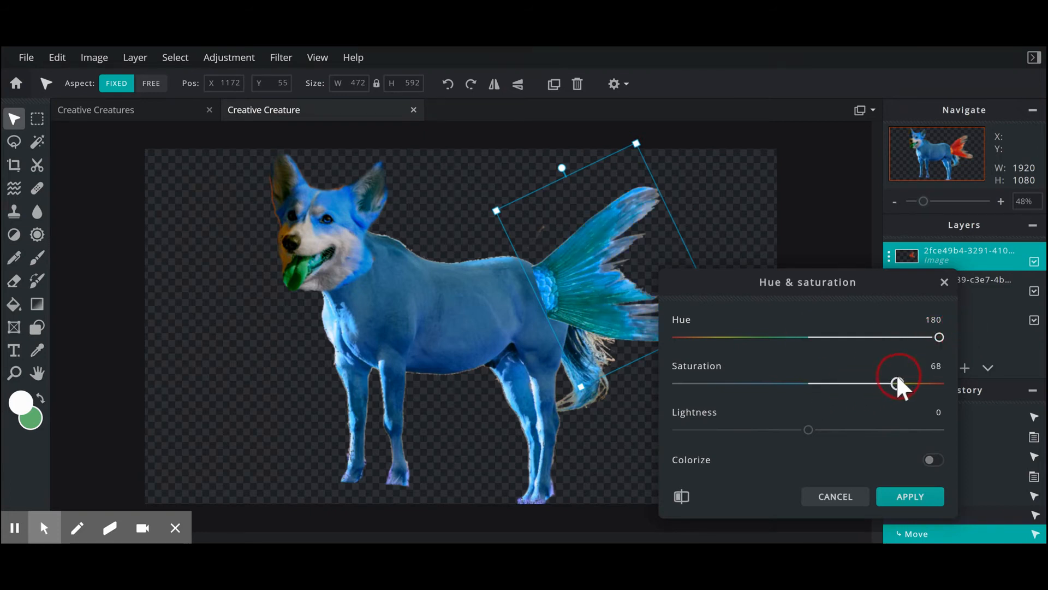
left_click_drag(808, 430, 778, 431)
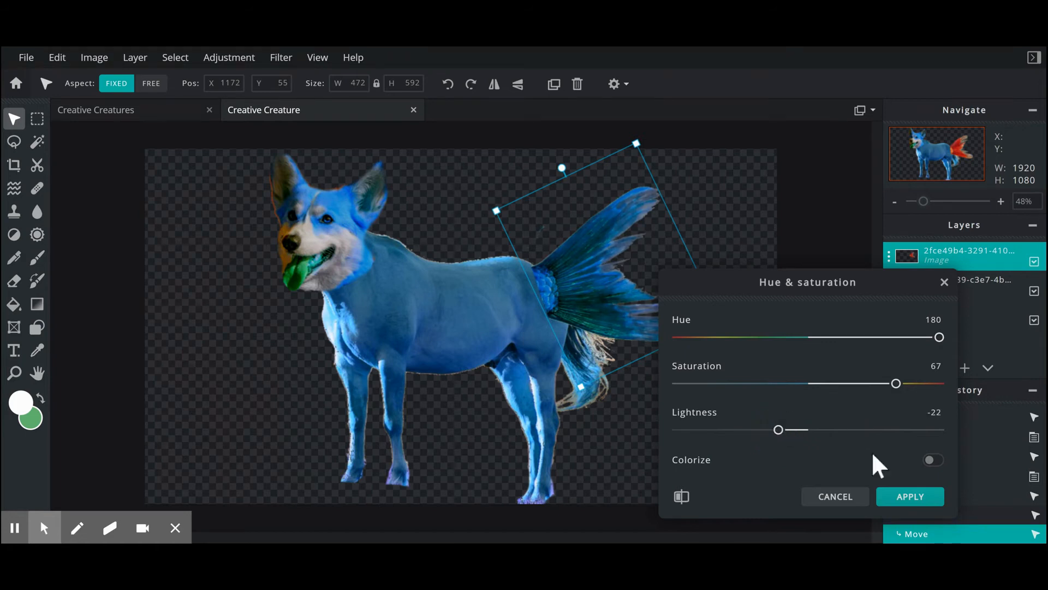
left_click(901, 496)
Step: Fine-tune the blue fish tail's rotation and move it to X 1159, Y 62 against the creature's rump
left_click_drag(605, 167, 592, 169)
left_click_drag(589, 278, 583, 285)
scroll(677, 305, "up", 3)
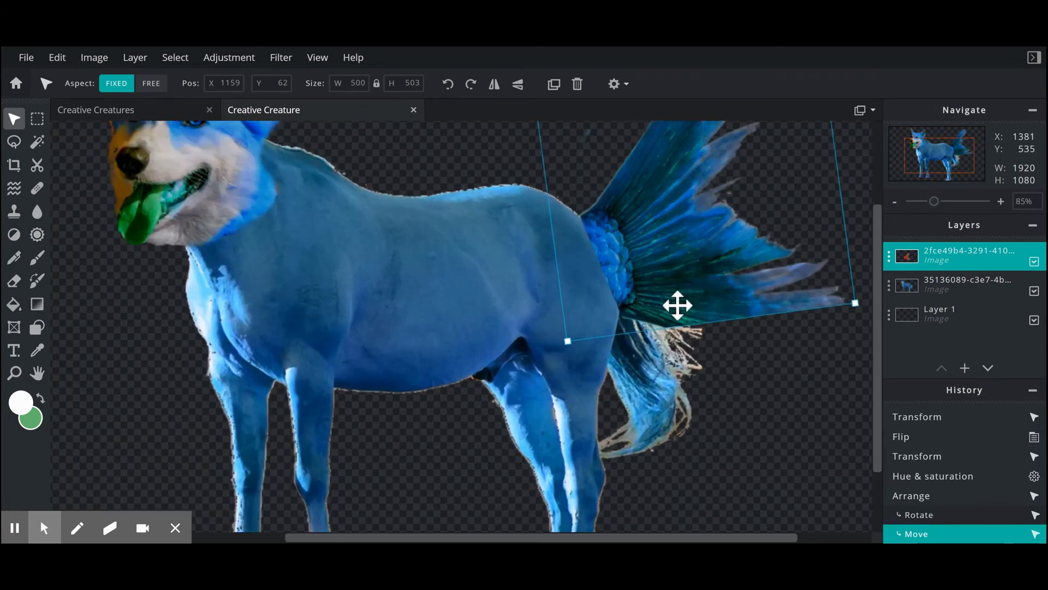
Step: Erase the horse's original hair tail from the body layer below the blue fish tail
scroll(677, 306, "up", 1)
left_click(927, 286)
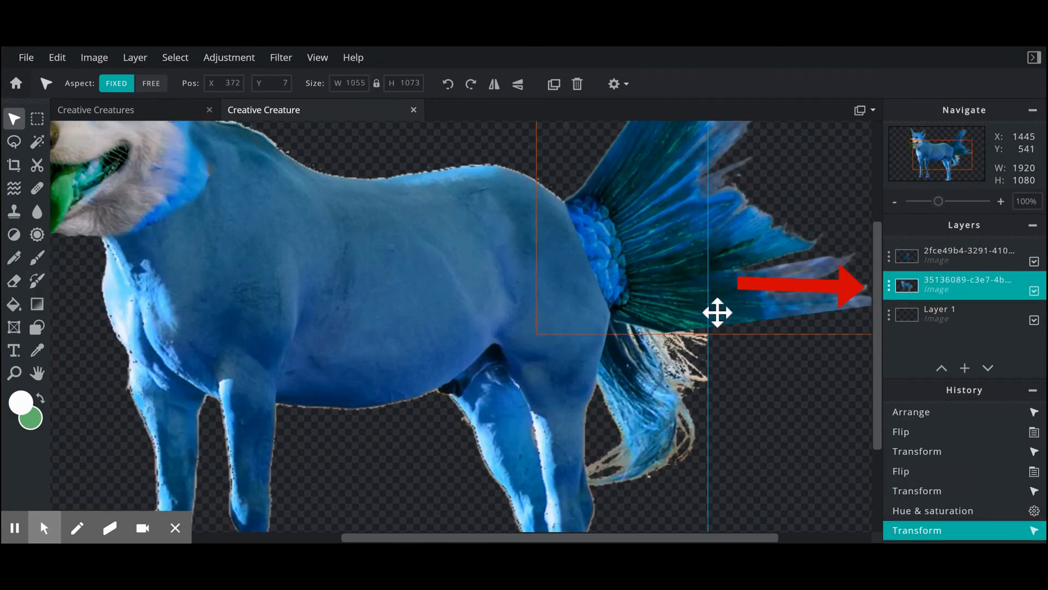
left_click(13, 282)
mouse_move(600, 473)
left_mouse_down()
mouse_move(616, 328)
mouse_move(625, 479)
mouse_move(682, 428)
mouse_move(648, 378)
mouse_move(701, 377)
left_mouse_up()
left_click_drag(956, 165, 955, 158)
left_click(719, 350)
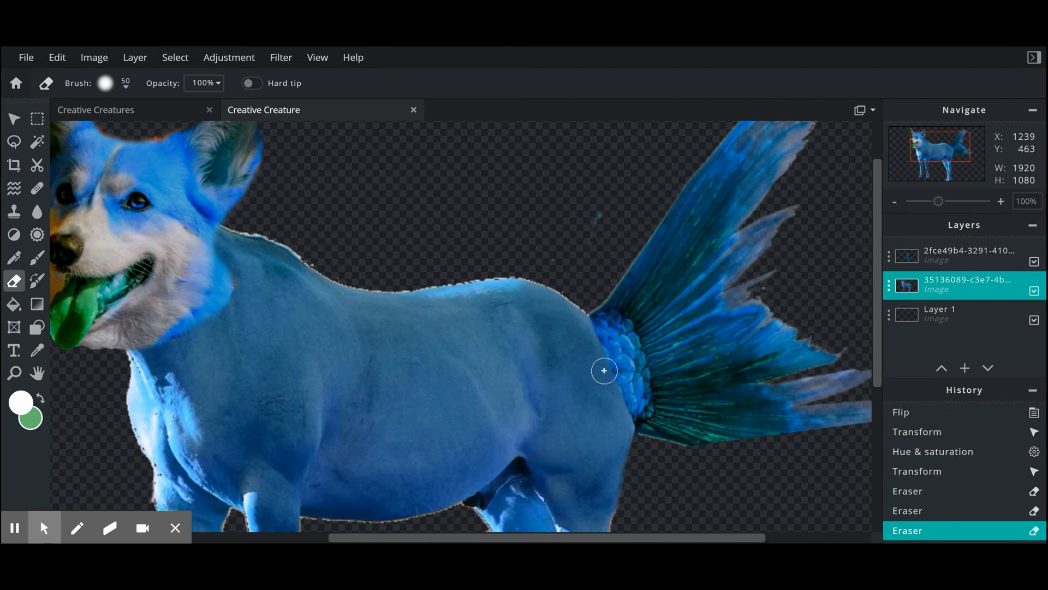
Step: Erase the stray speck and the scaly inner edge of the fish tail on its layer to blend it into the rump
left_click(948, 255)
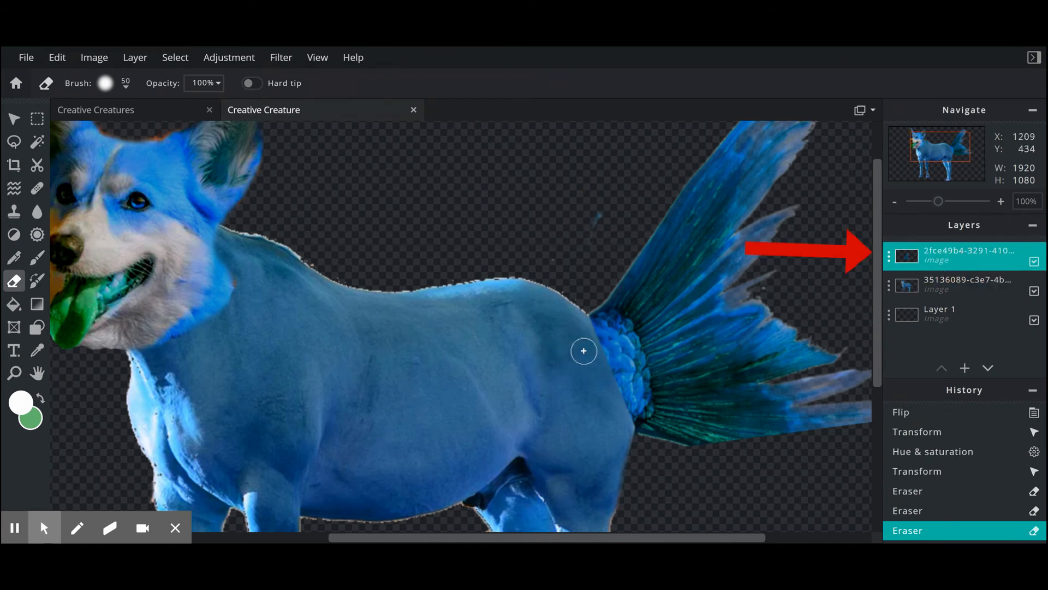
left_click(599, 209)
left_click_drag(637, 335, 601, 355)
mouse_move(620, 429)
left_mouse_down()
mouse_move(618, 404)
mouse_move(616, 423)
left_mouse_up()
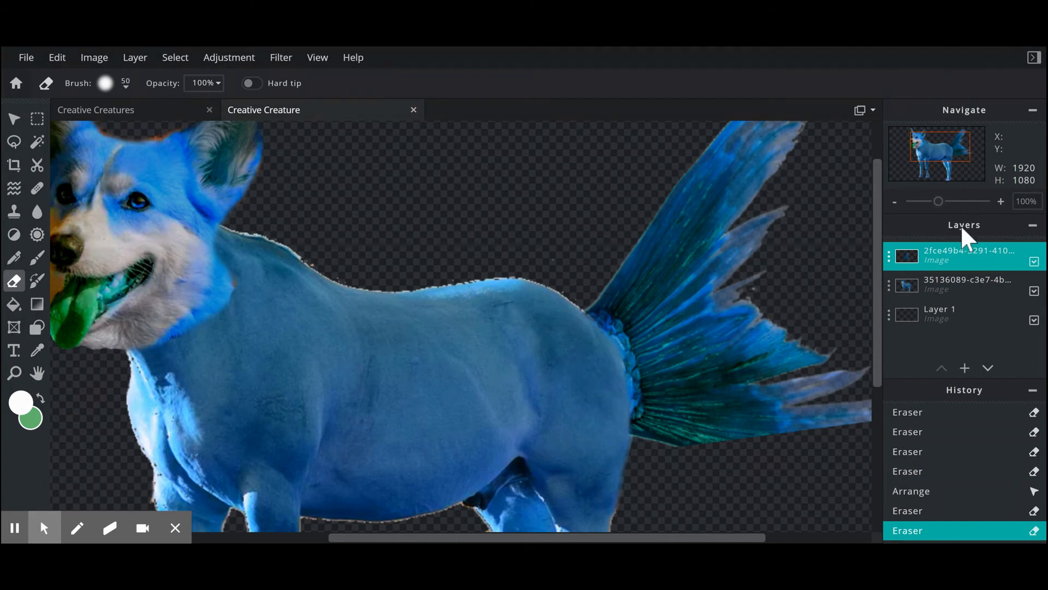
Step: Merge the fish tail layer down into the blue body layer
left_click(922, 202)
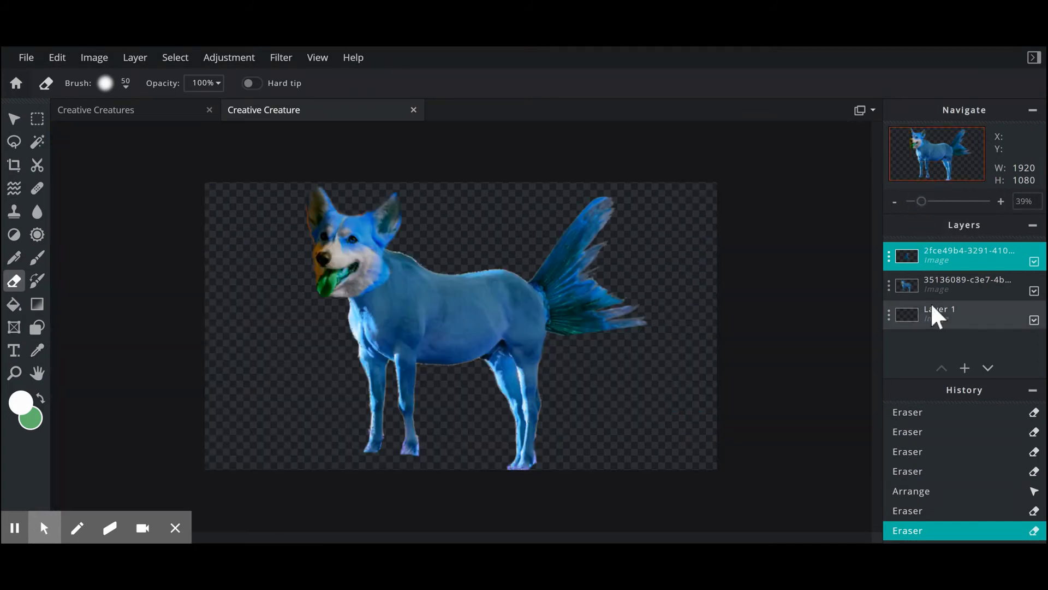
left_click(891, 256)
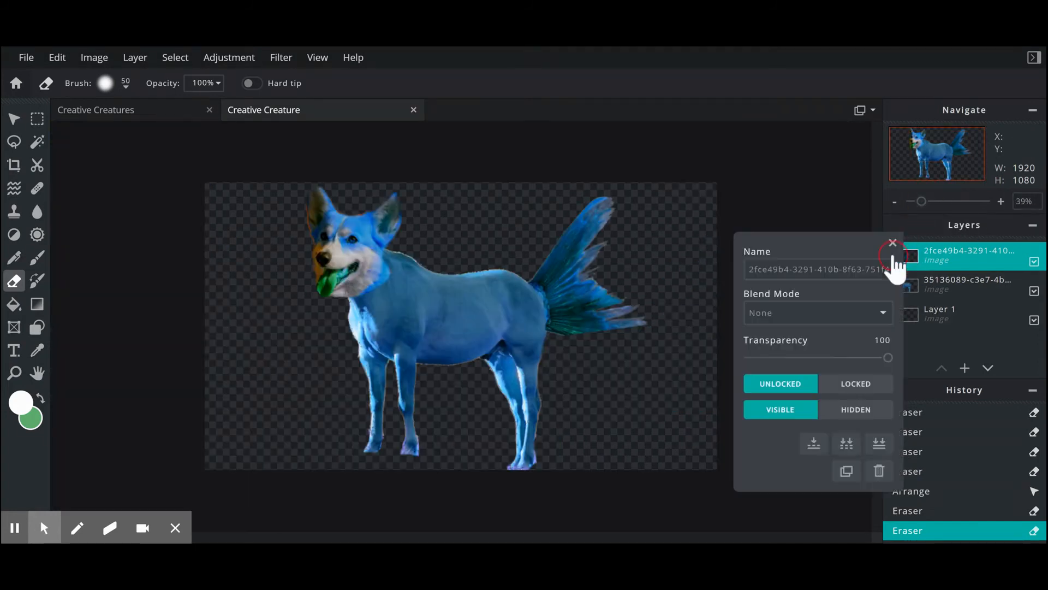
left_click(814, 443)
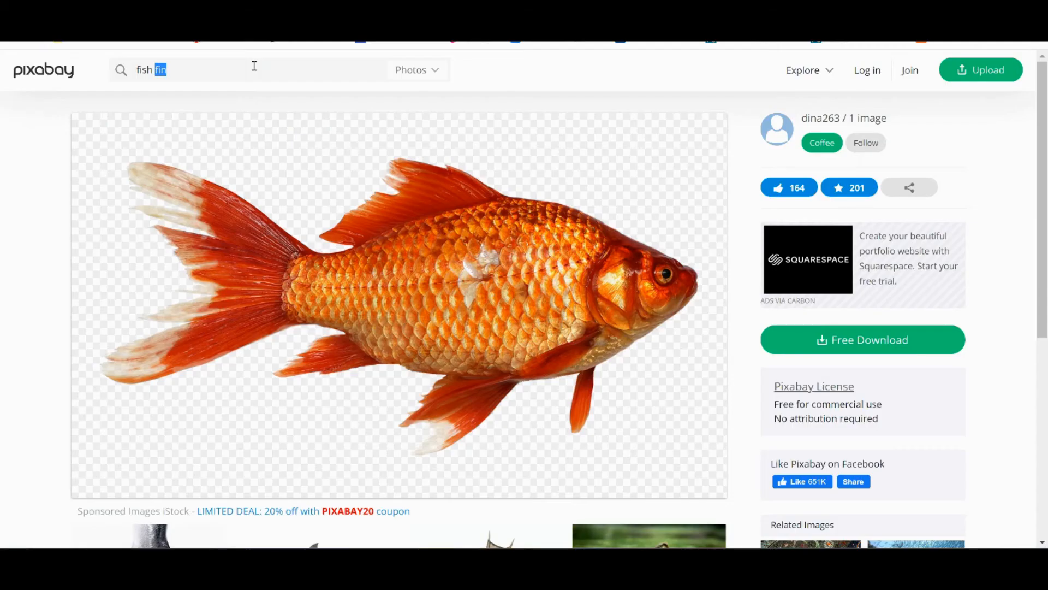
Step: Search Pixabay for "wings" limited to vector graphics and open the beige feathered angel wings image
left_click(255, 66)
triple_click(253, 67)
left_click(437, 71)
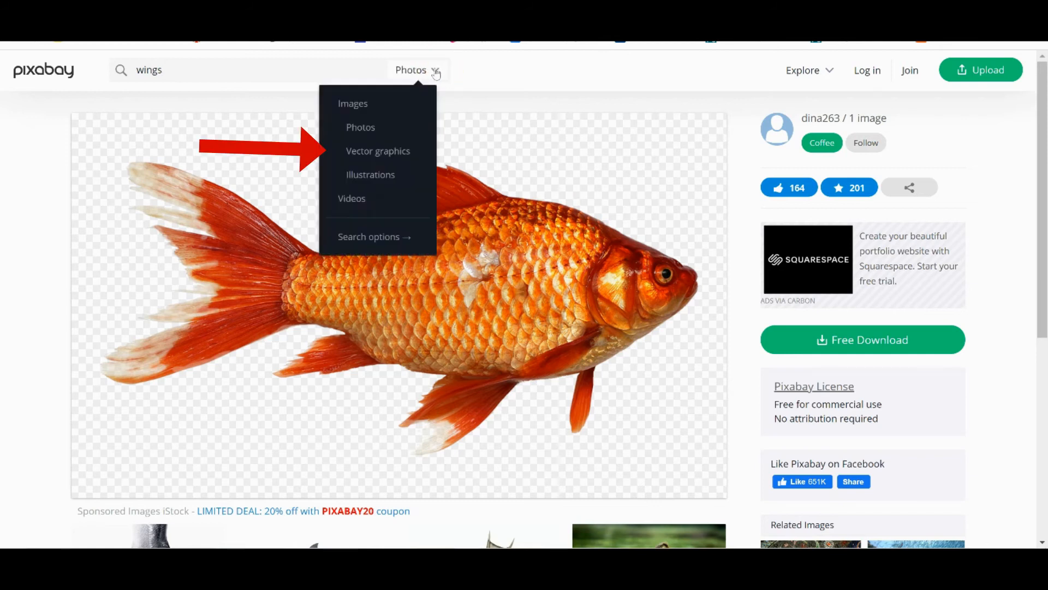
left_click(397, 154)
scroll(630, 217, "down", 10)
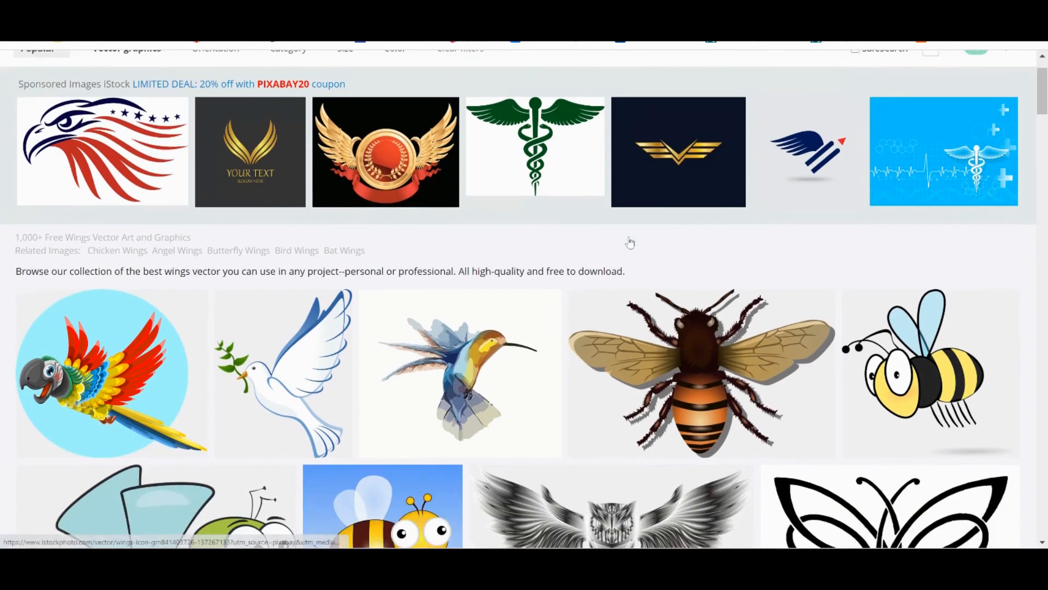
scroll(630, 244, "down", 14)
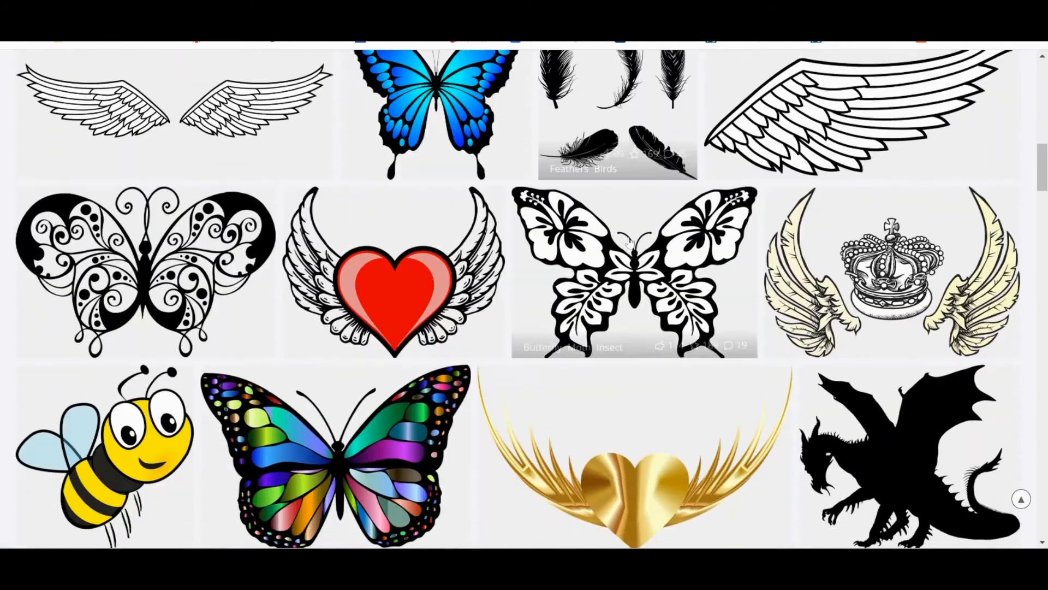
scroll(630, 247, "down", 15)
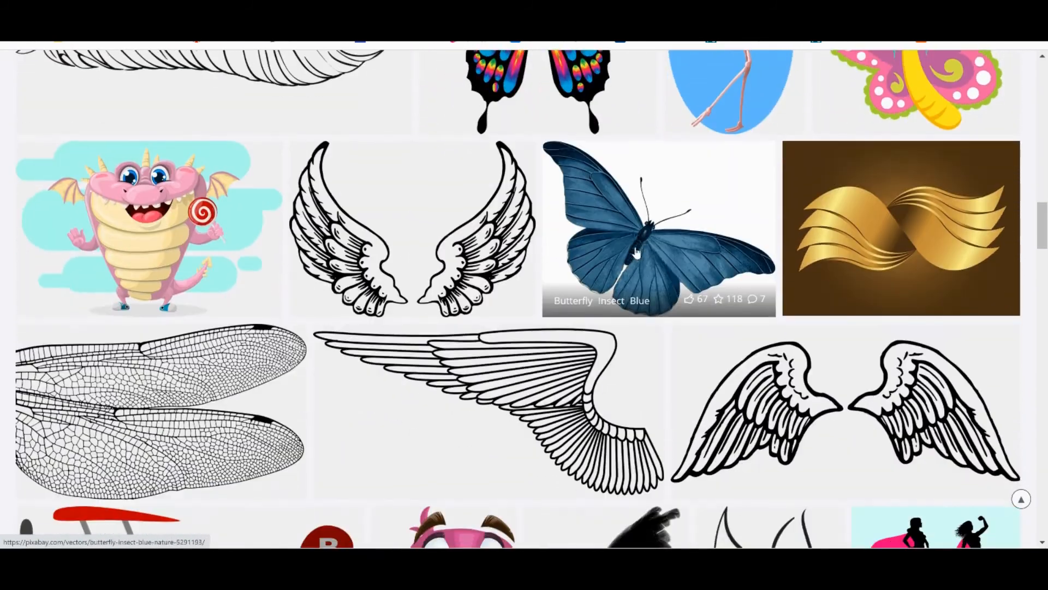
scroll(636, 250, "down", 7)
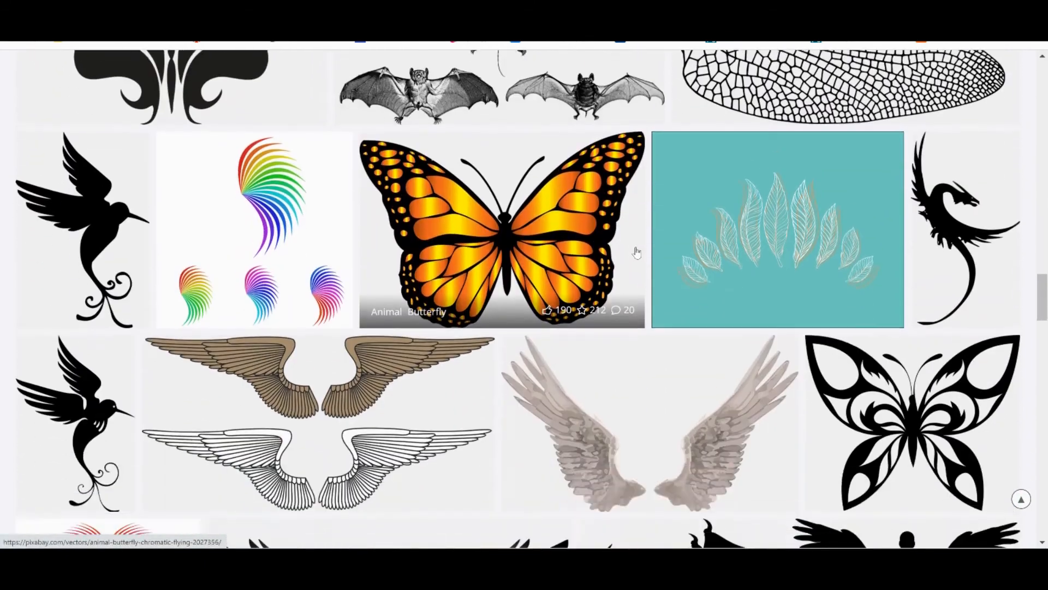
left_click(728, 151)
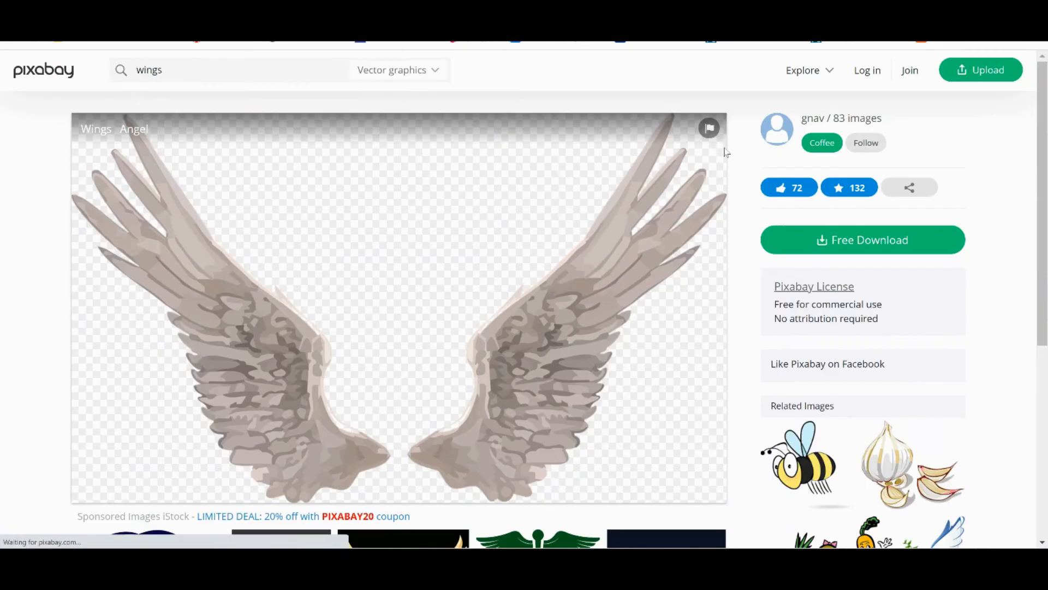
Step: Copy the angel wings image and paste it into the Creative Creature document in Pixlr E
right_click(427, 200)
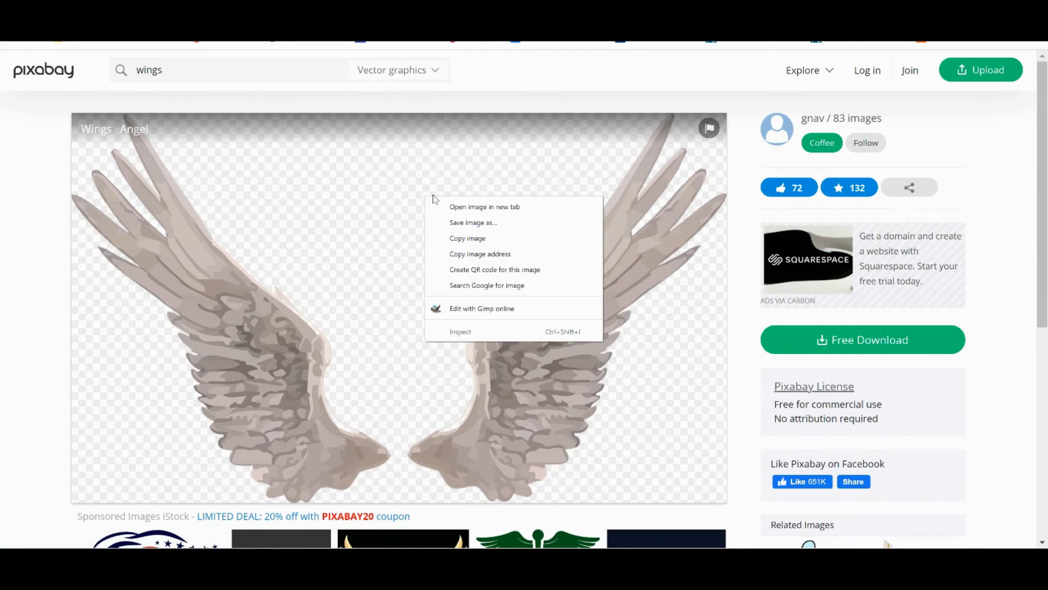
left_click(485, 238)
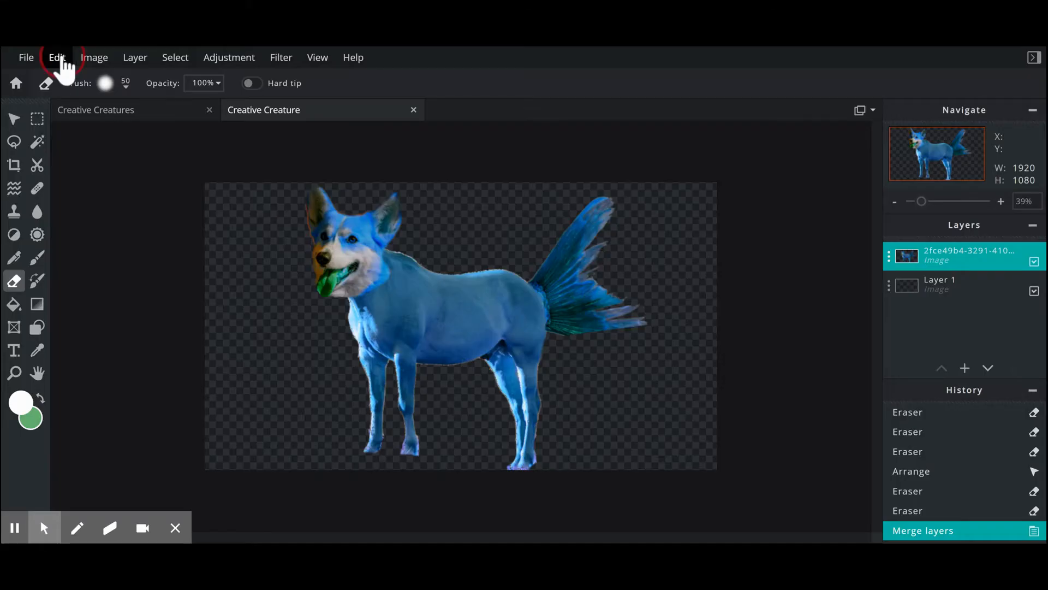
left_click(58, 58)
left_click(80, 178)
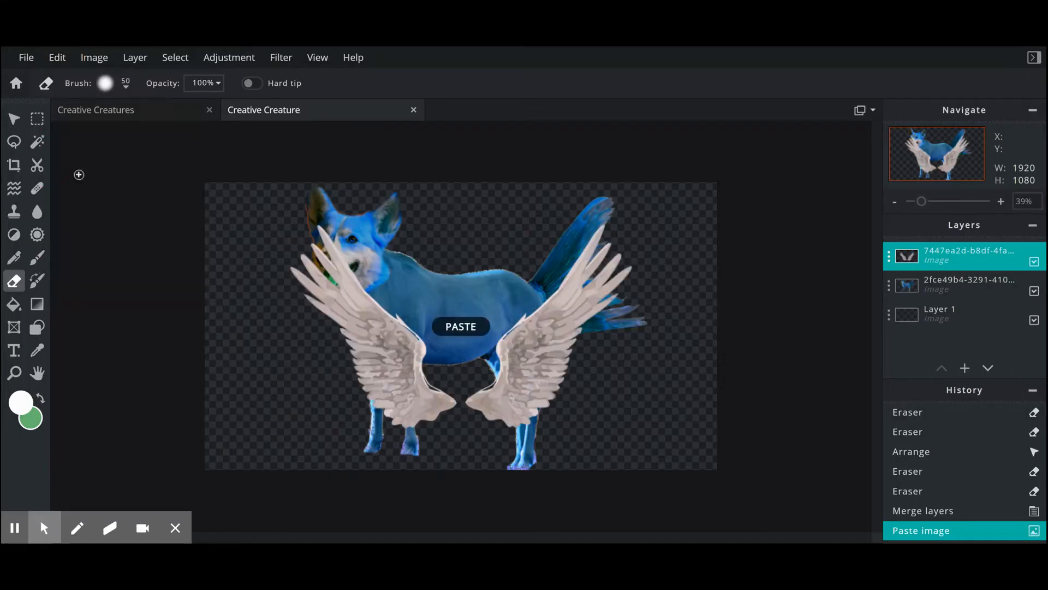
Step: Select the left wing with a marquee of about 780 × 887 px, delete it and deselect
left_click(36, 120)
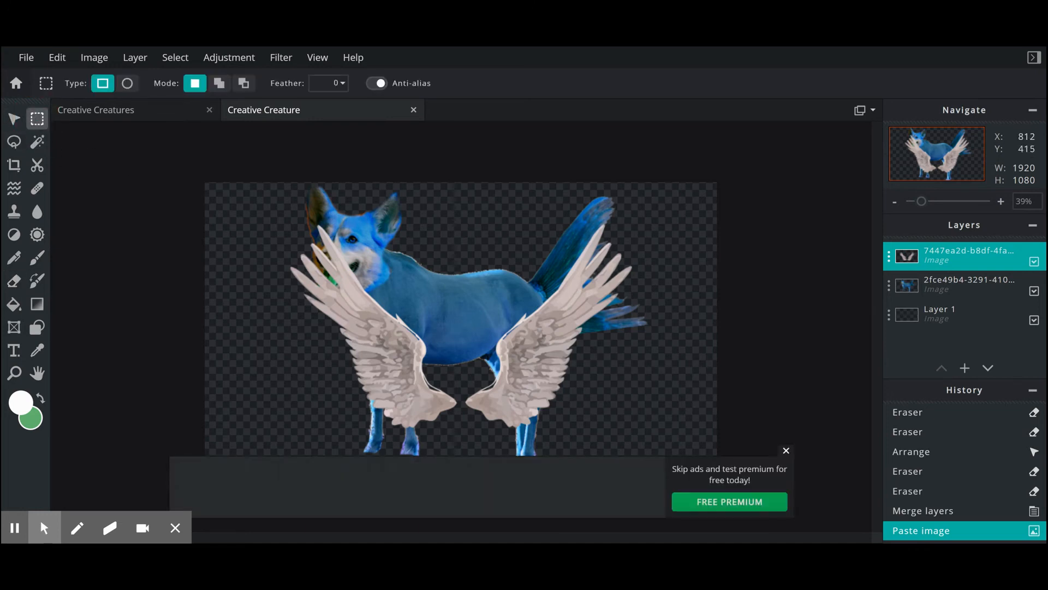
left_click_drag(257, 205, 465, 441)
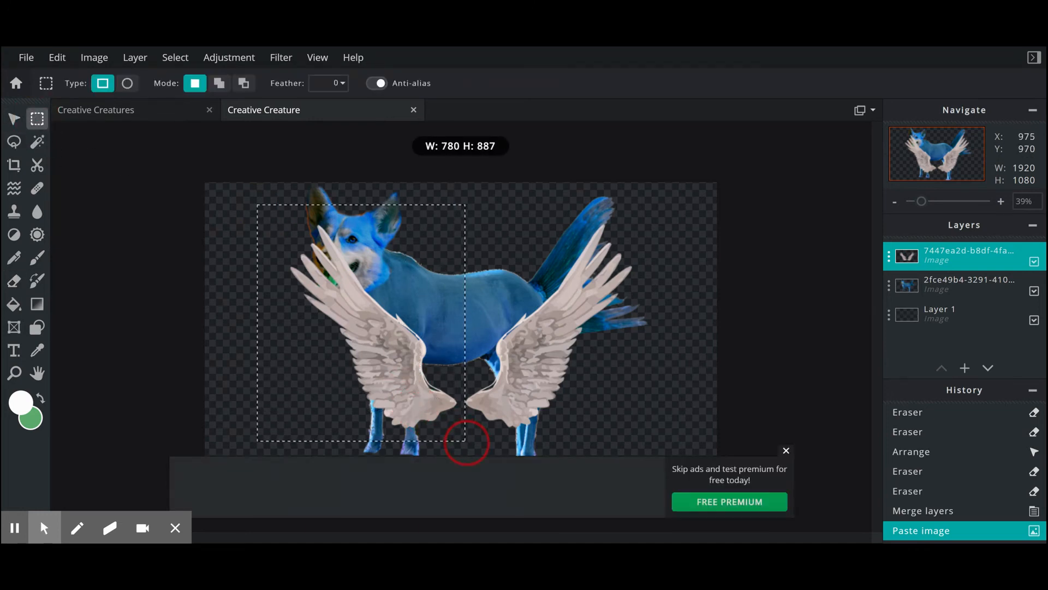
key("Delete")
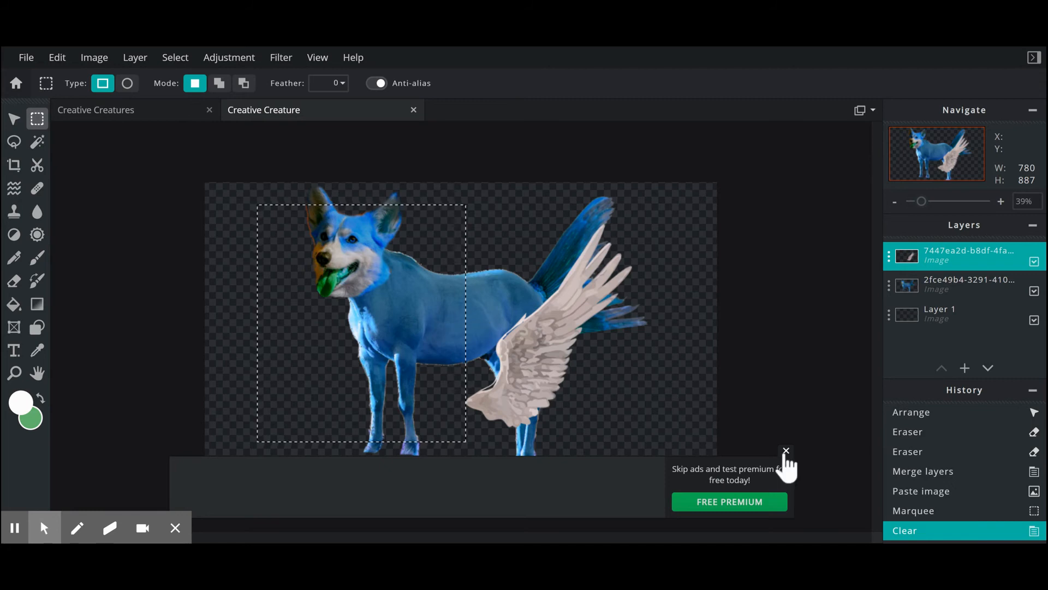
left_click(786, 450)
key("ctrl+d")
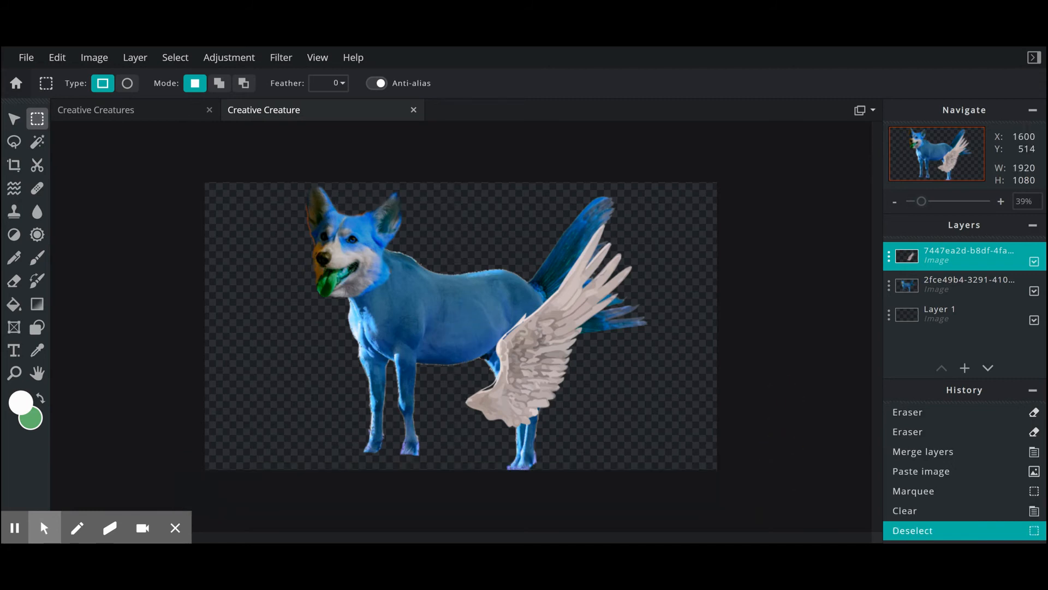
Step: Scale the remaining wing down to about 374 × 457 px and place it on the creature's back at X 887, Y 24
left_click(14, 118)
left_click_drag(529, 278, 502, 230)
left_click_drag(587, 161, 522, 243)
left_click_drag(495, 265, 500, 201)
Step: Scale the creature layer down slightly from its upper-left corner and merge the wing layer into it
left_click(955, 291)
left_click_drag(304, 184, 334, 208)
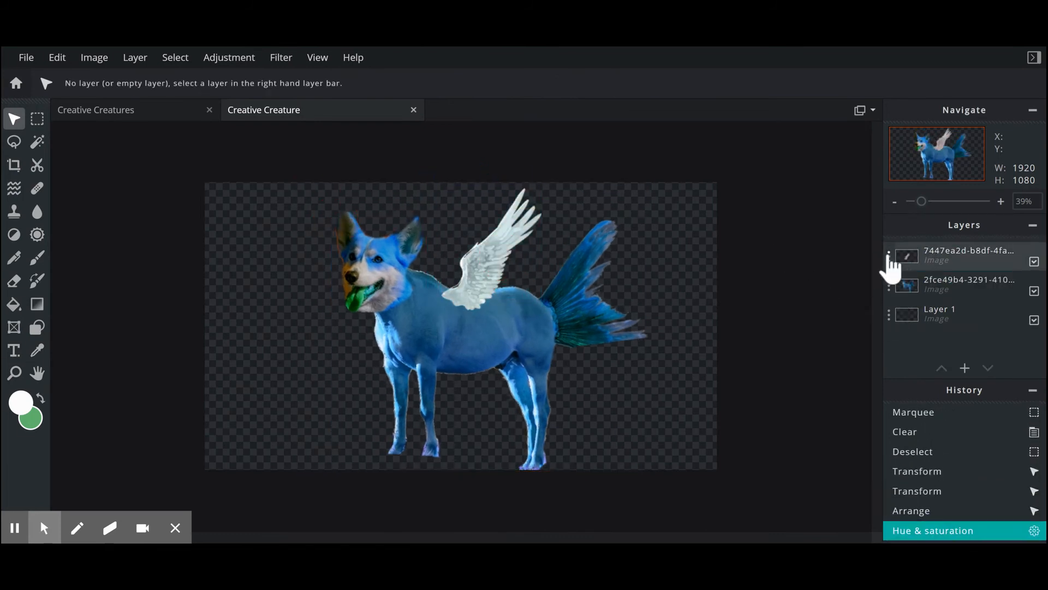
left_click(889, 255)
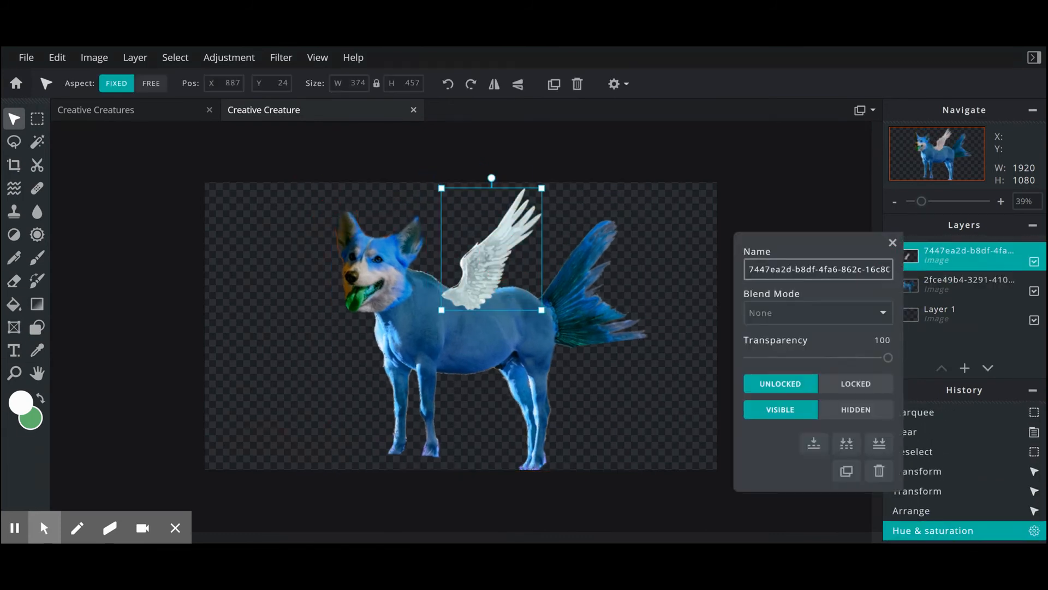
left_click(816, 442)
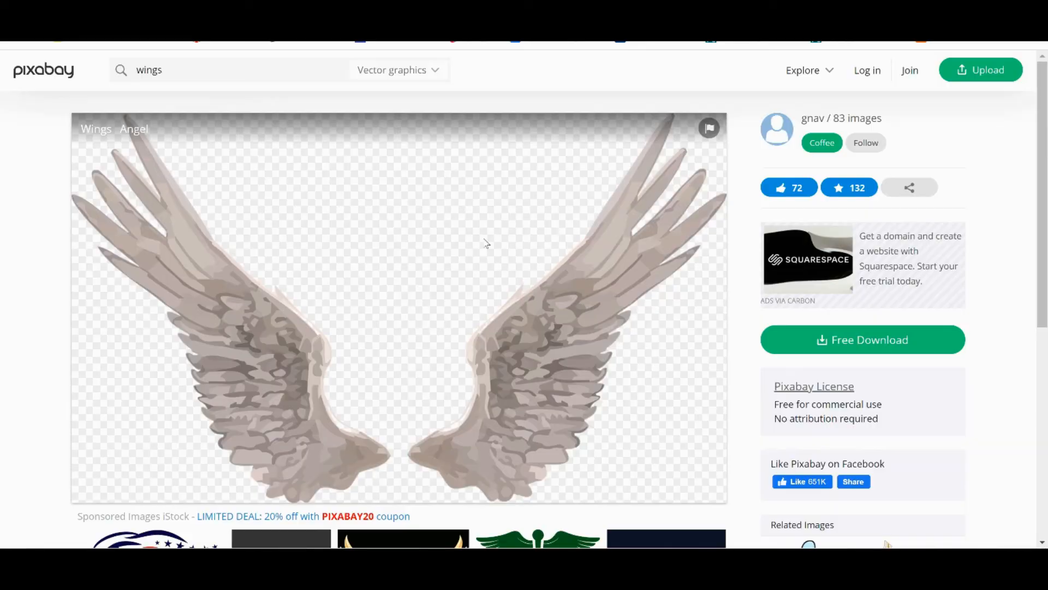
Step: Search Pixabay for "desert" limited to photos and open the pale, hazy sand dunes picture
left_click(279, 69)
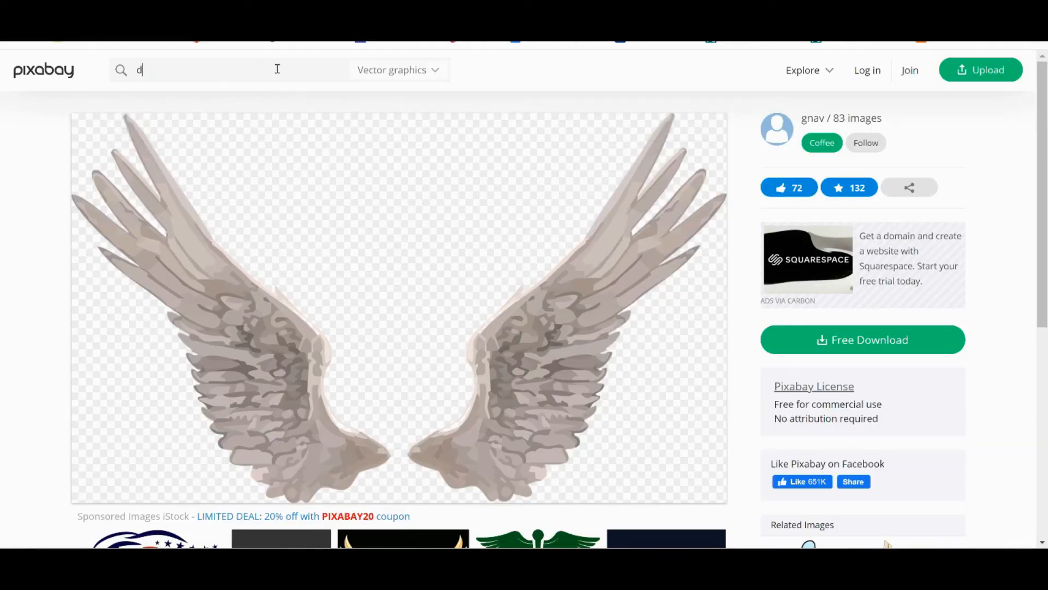
left_click(438, 77)
left_click(387, 129)
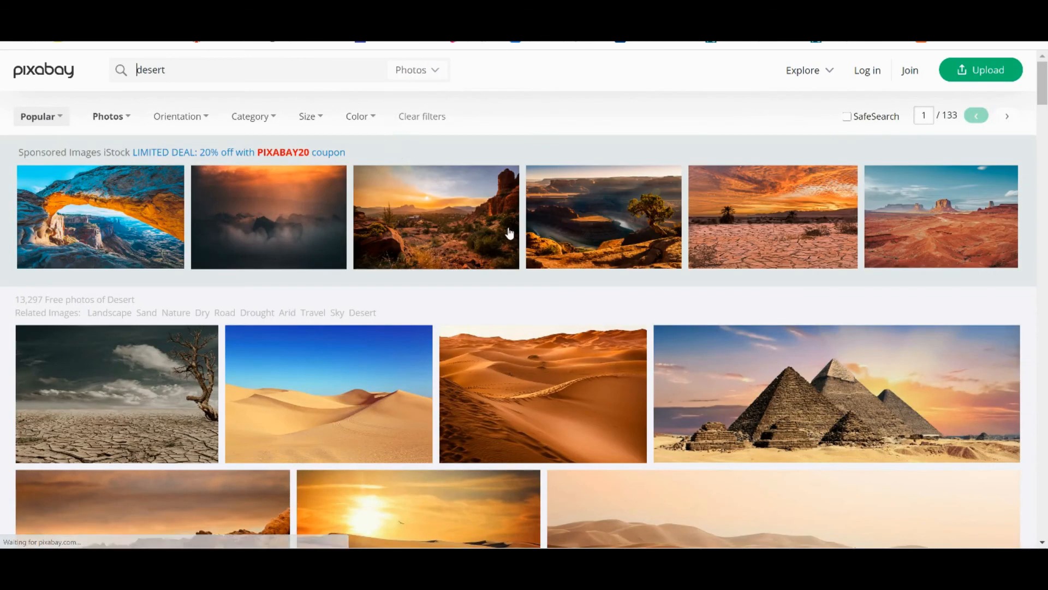
scroll(754, 360, "down", 6)
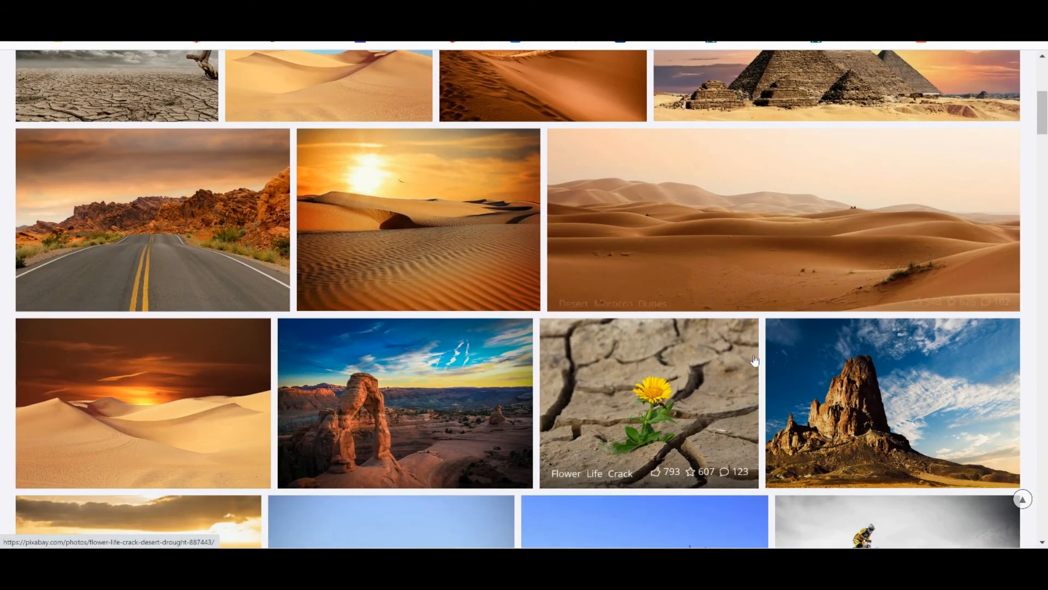
scroll(755, 360, "down", 7)
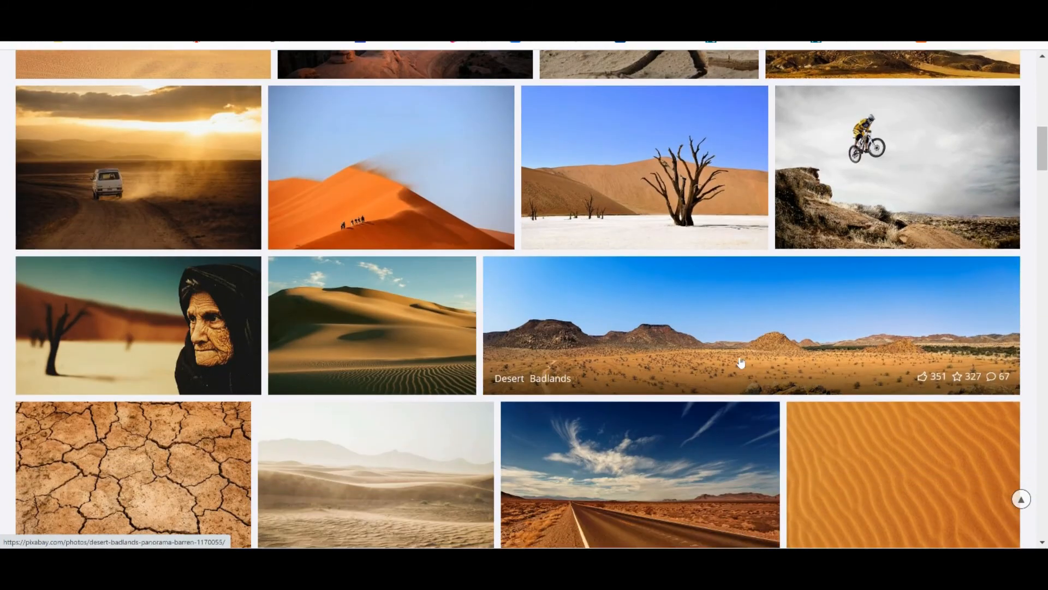
scroll(741, 363, "down", 4)
left_click(434, 266)
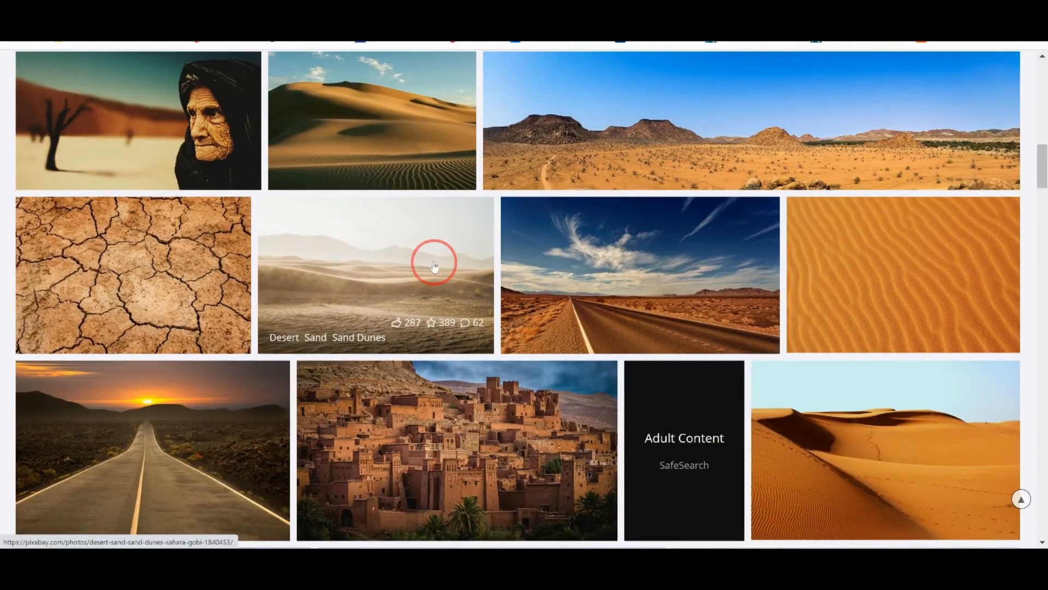
Step: Copy the desert dunes photo and paste it into the Creative Creature document in Pixlr E
right_click(554, 203)
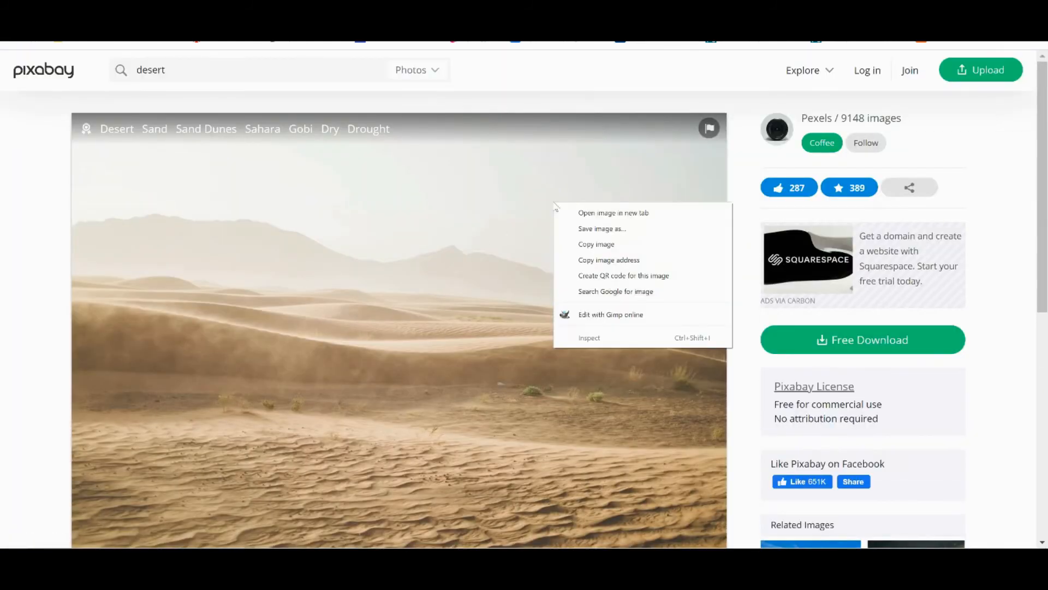
left_click(636, 251)
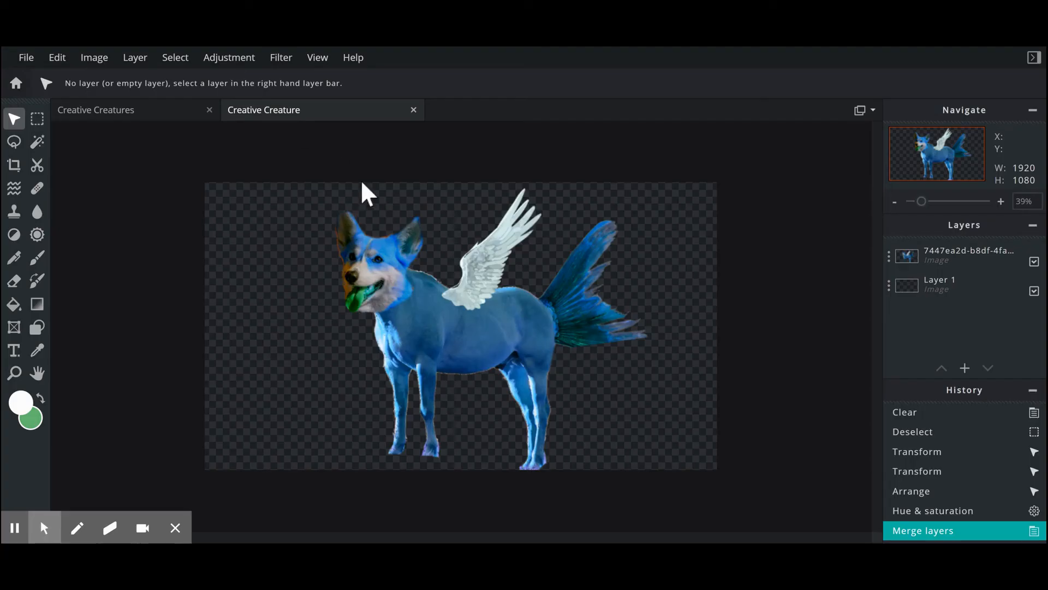
left_click(55, 58)
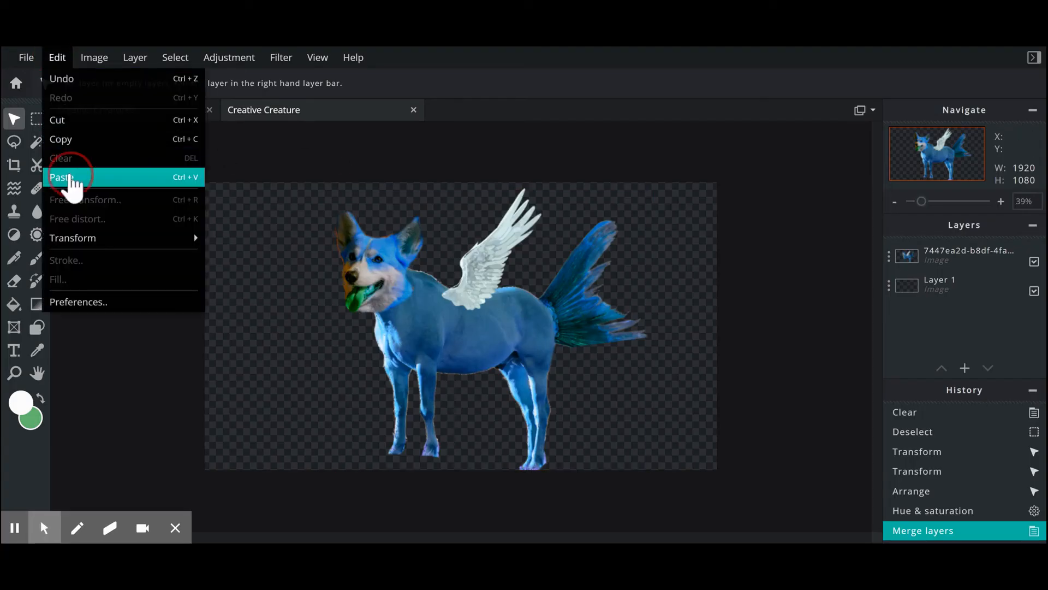
left_click(71, 176)
Step: Enlarge the desert photo to 2026 × 1348 px to cover the canvas and move its layer below the creature
left_click_drag(632, 440, 681, 472)
left_click_drag(290, 213, 185, 143)
left_click_drag(684, 477, 727, 501)
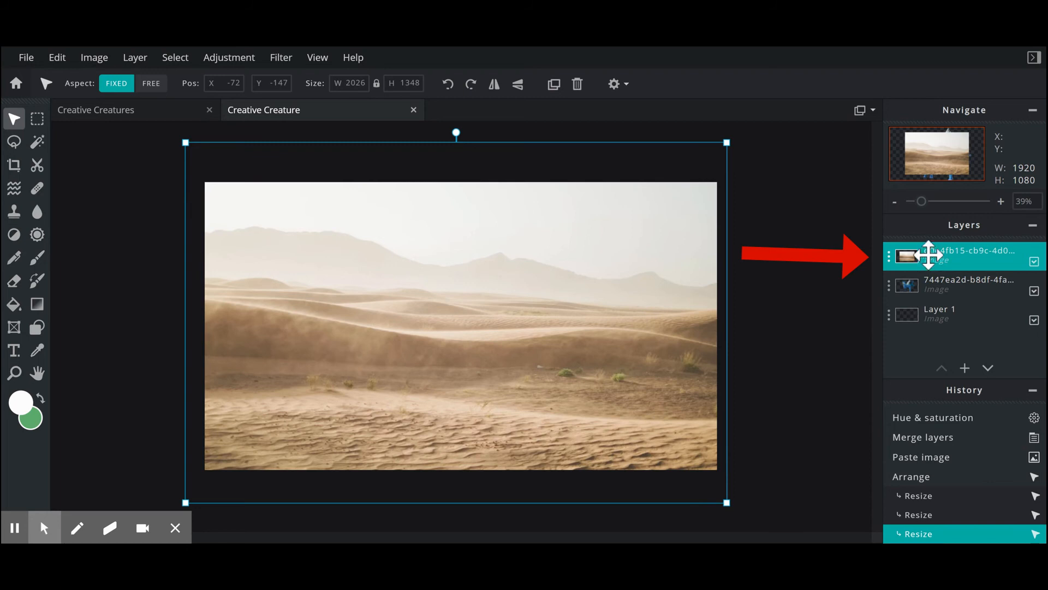
left_click_drag(917, 252, 921, 290)
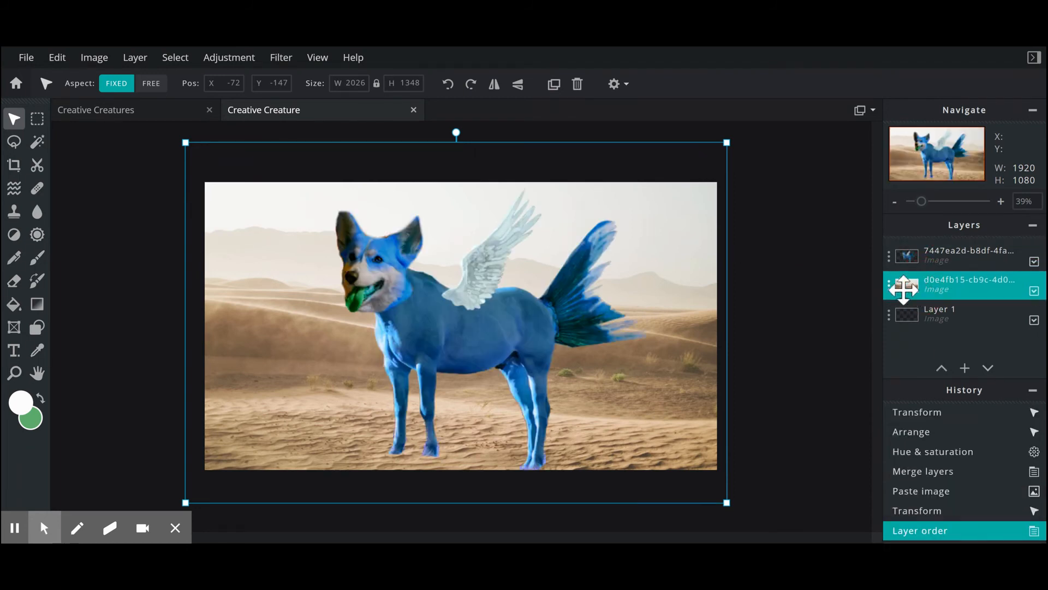
left_click(908, 261)
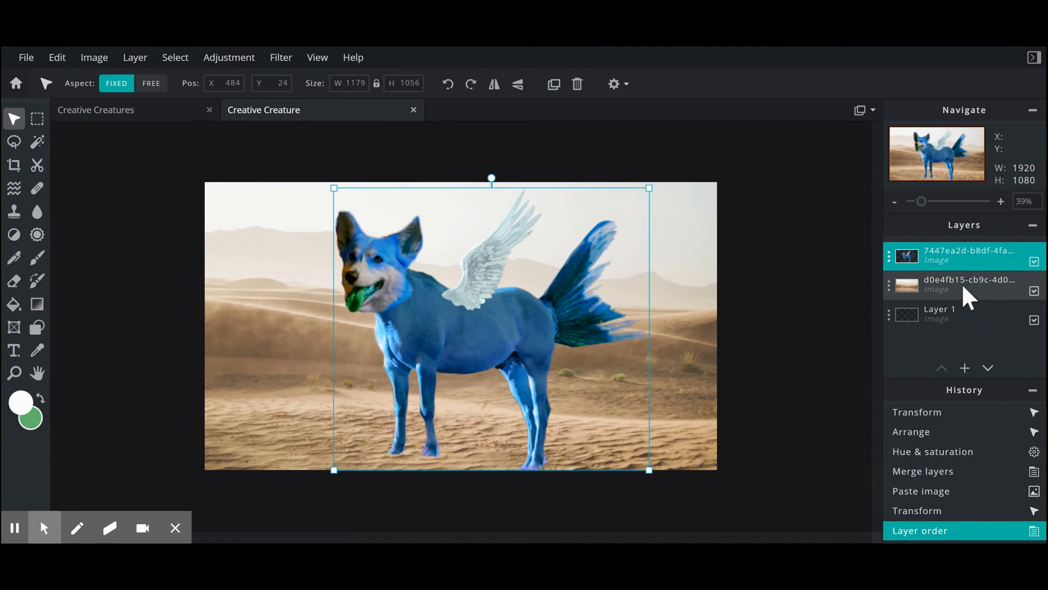
Step: Recolour the desert layer purple with Hue & saturation: hue -116, saturation 66, lightness -24
left_click(915, 285)
left_click(234, 58)
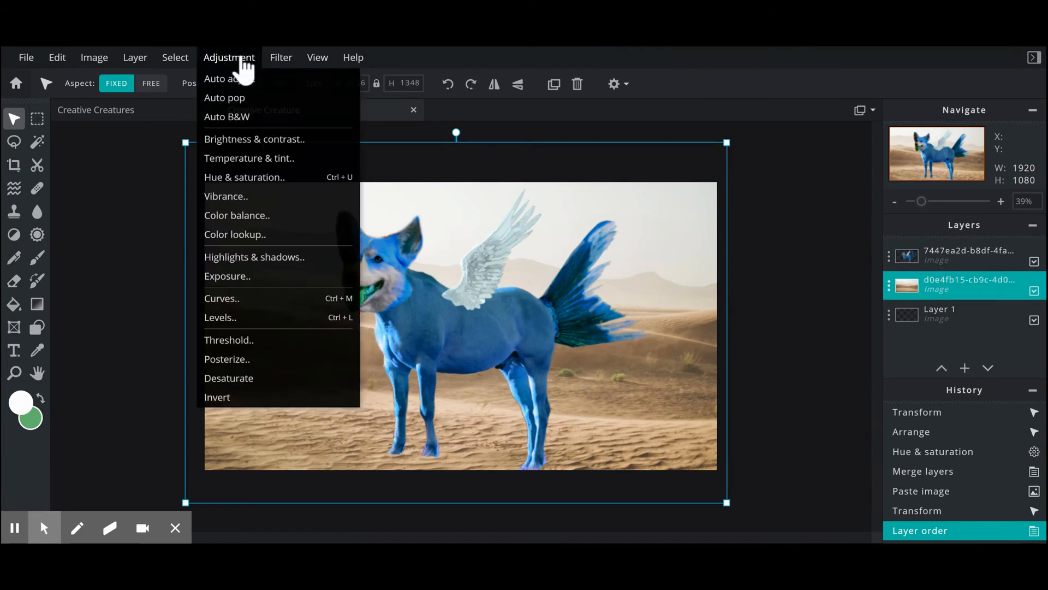
left_click(285, 185)
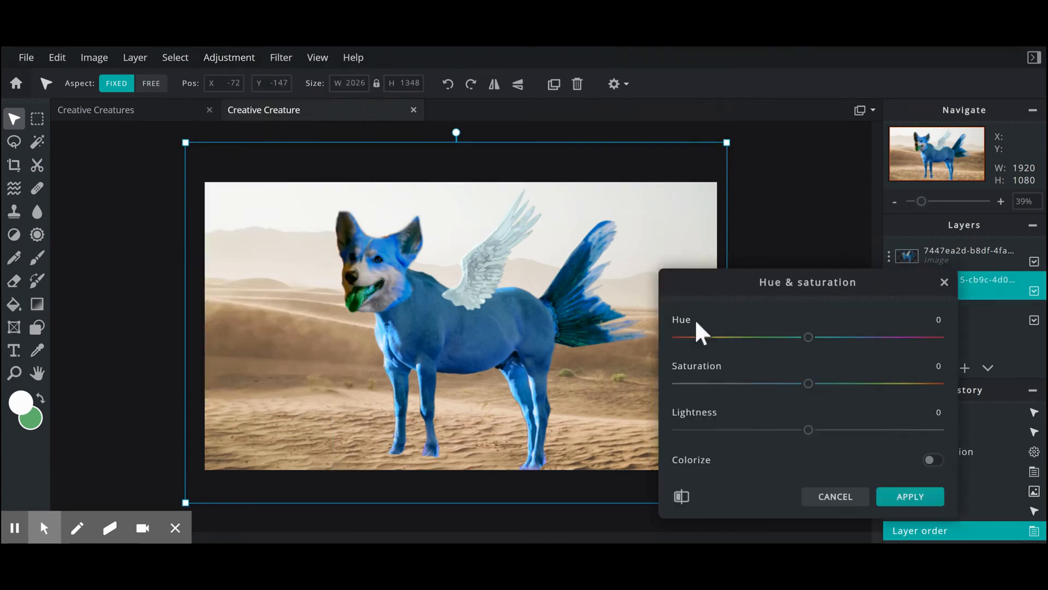
left_click_drag(809, 338, 728, 338)
left_click_drag(808, 383, 891, 383)
left_click_drag(809, 430, 775, 429)
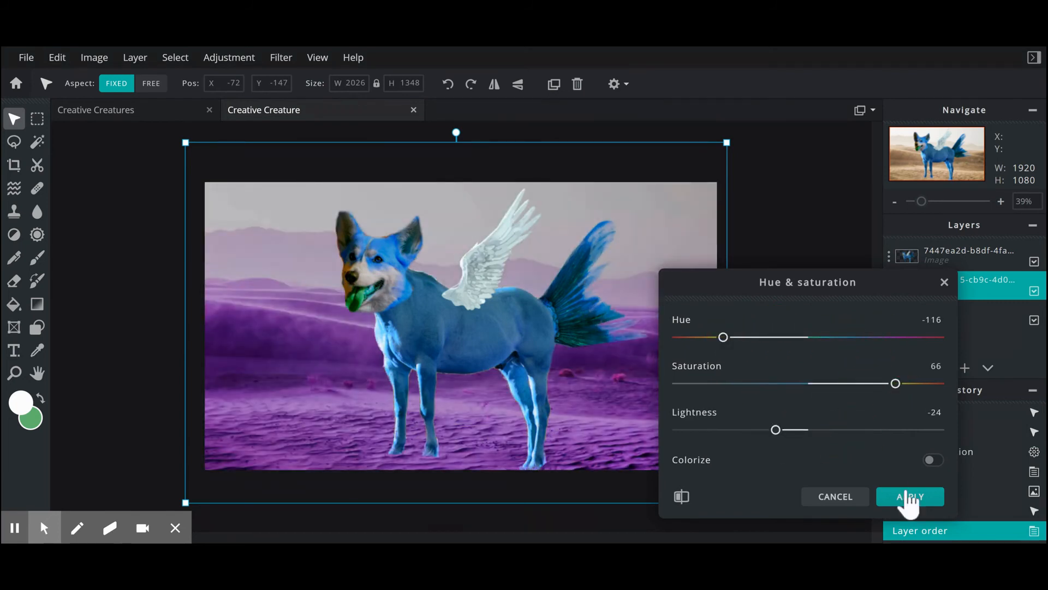
left_click(909, 496)
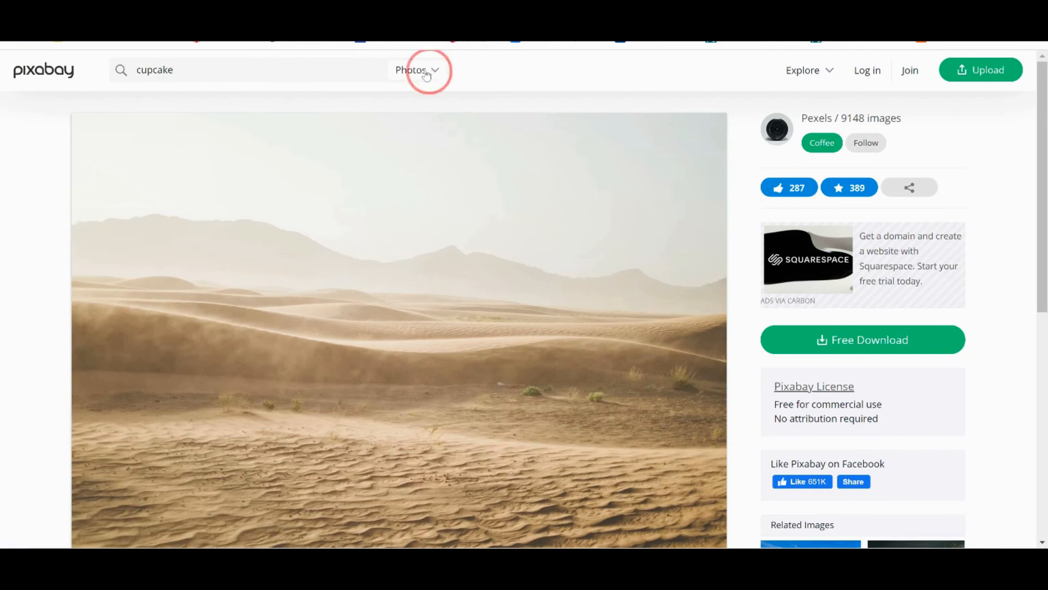
Step: Search Pixabay for "cupcake" limited to vector graphics and open the rainbow-frosted cupcake with the white wrapper
left_click(426, 74)
left_click(396, 150)
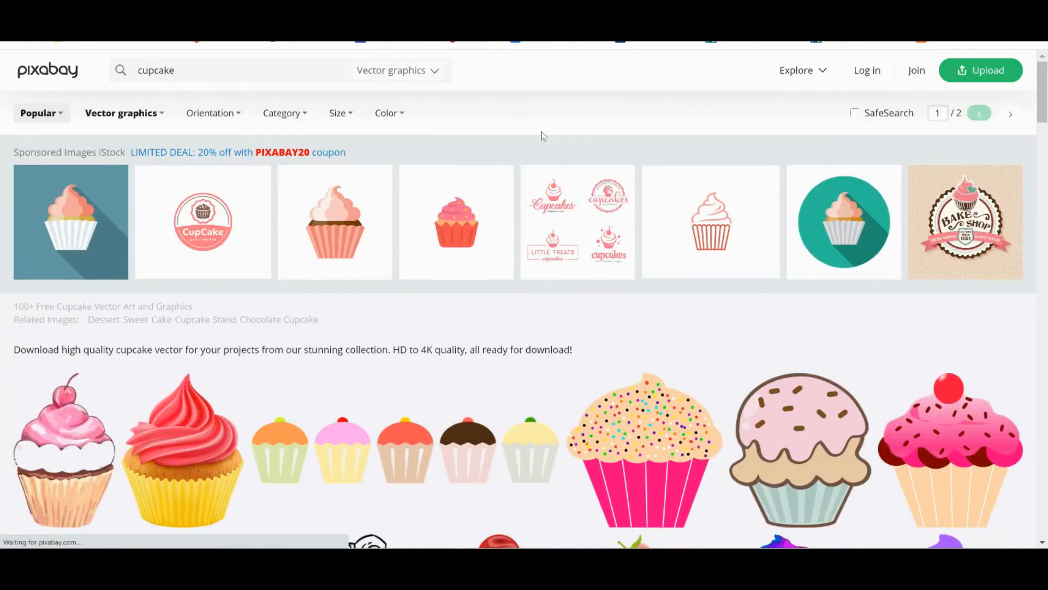
scroll(660, 178, "down", 5)
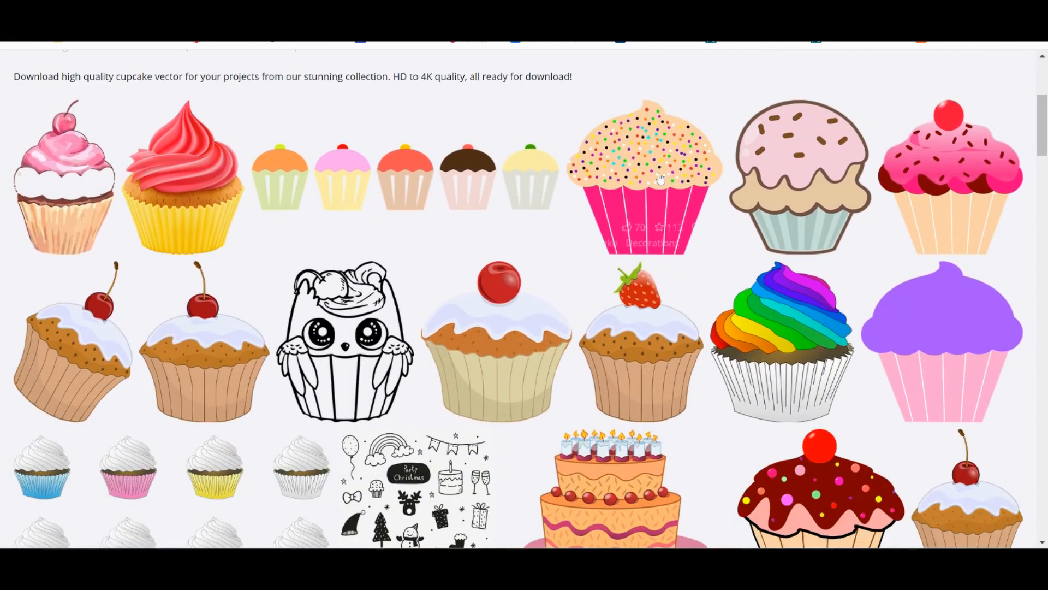
scroll(661, 177, "down", 1)
left_click(818, 258)
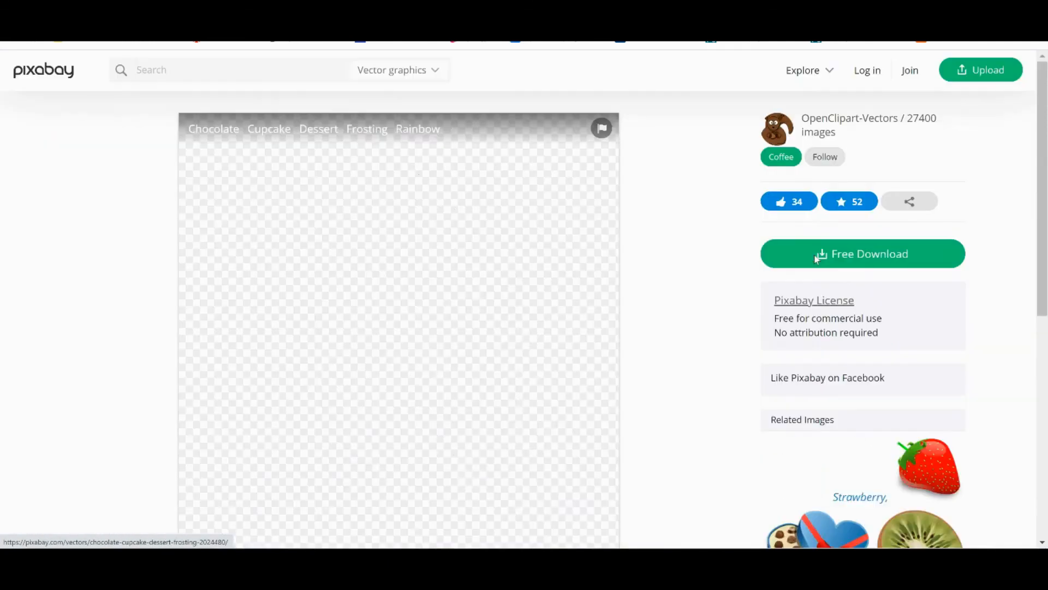
Step: Copy the rainbow cupcake image and paste it into the Creative Creature document in Pixlr E
scroll(566, 206, "down", 1)
right_click(569, 207)
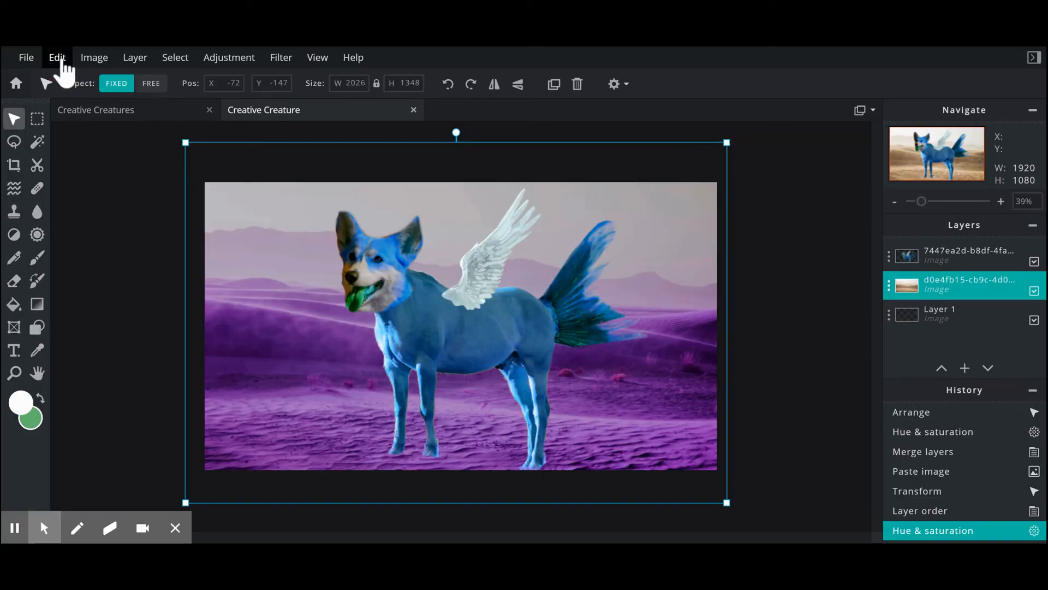
left_click(62, 61)
left_click(96, 175)
Step: Scale the cupcake down to 350 × 390 px and place it in the lower-left corner of the desert scene
left_click_drag(614, 155, 424, 367)
left_click_drag(325, 430, 245, 391)
left_click_drag(345, 329, 324, 353)
left_click_drag(280, 405, 273, 410)
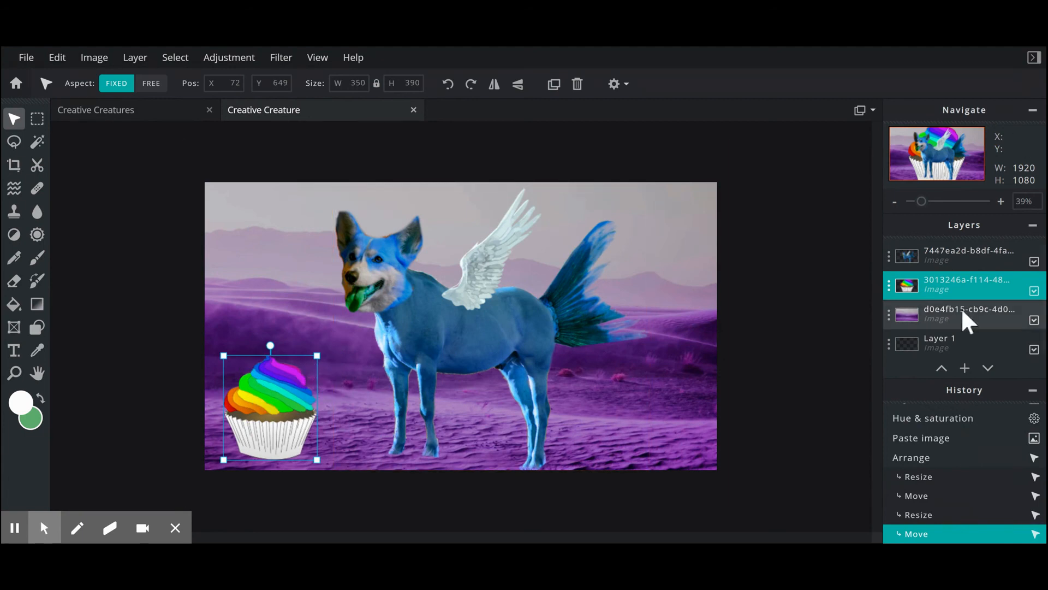
Step: Duplicate the cupcake, place the copy at 256 × 285 px beside the original, and shift the creature right to X 616 to make room
left_click(890, 286)
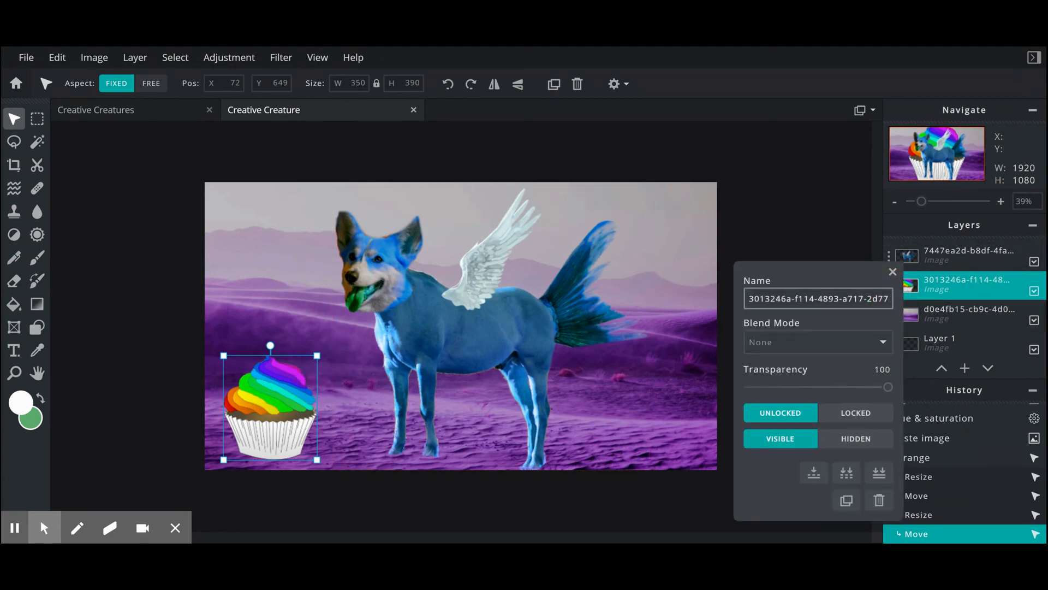
left_click(846, 500)
left_click_drag(292, 420, 366, 387)
left_click_drag(393, 325, 439, 349)
left_click_drag(318, 394, 336, 385)
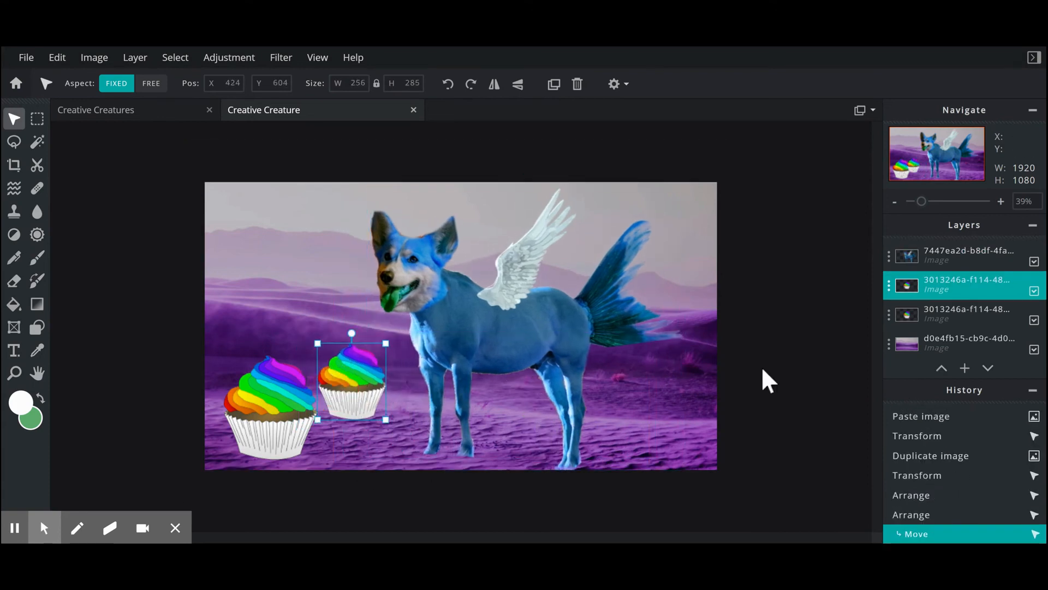
left_click(767, 379)
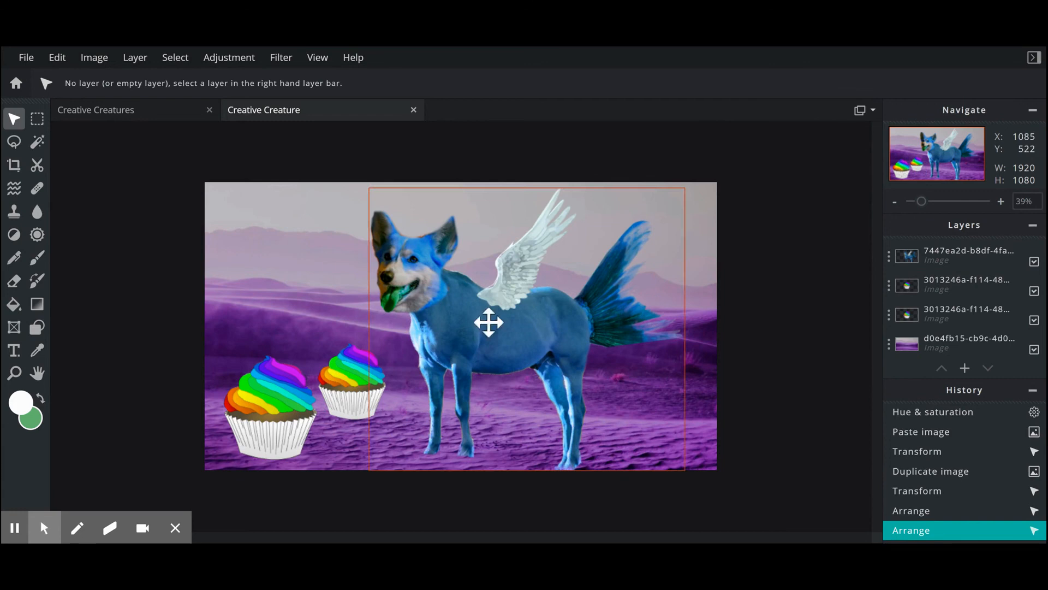
Step: Select the creature layer and choose a bright magenta foreground colour for the Brush tool
left_click(932, 254)
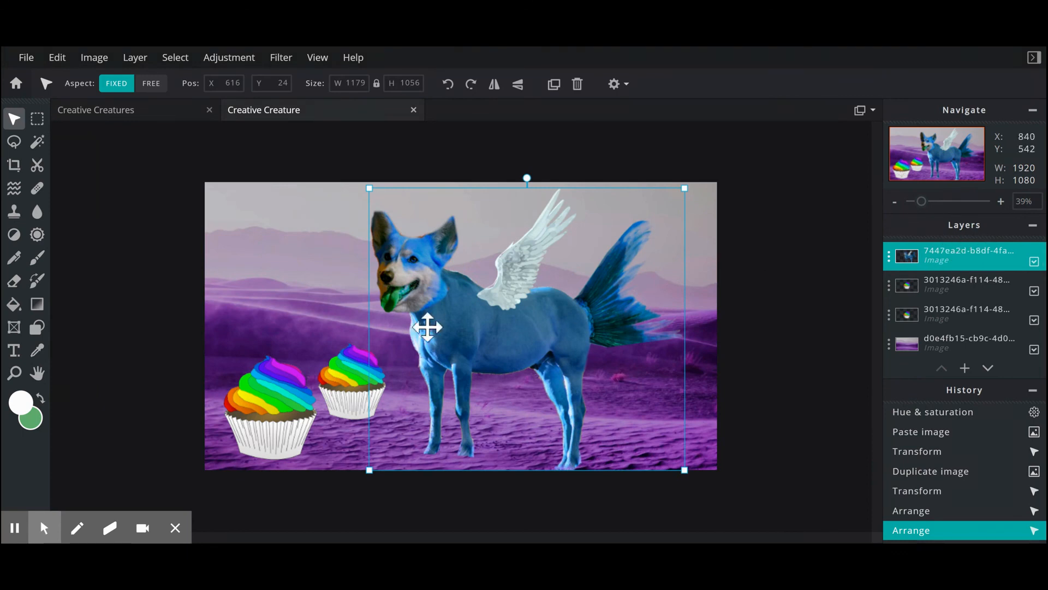
left_click(37, 259)
left_click(22, 404)
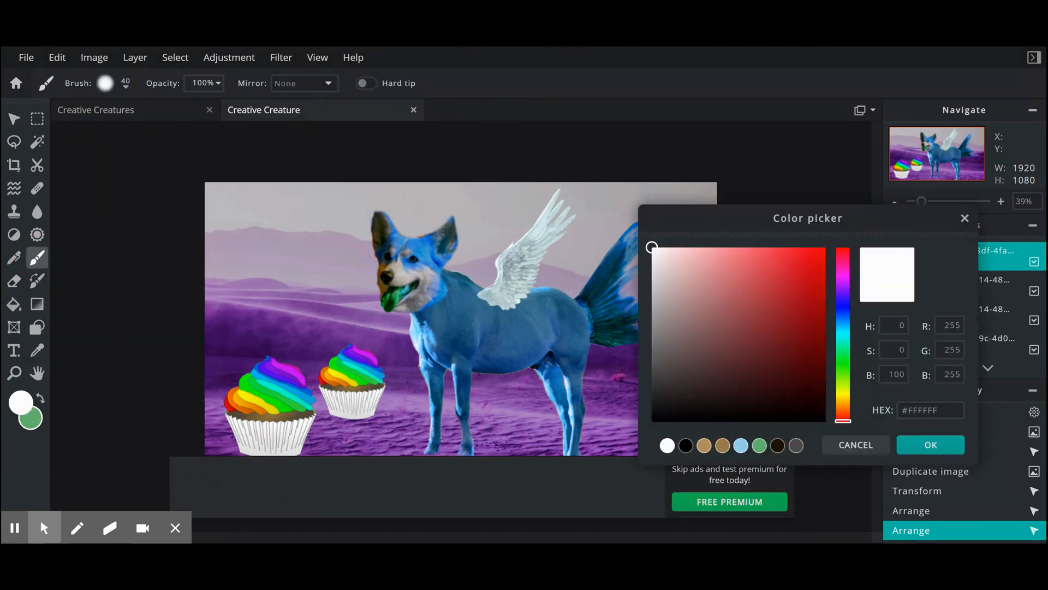
left_click(844, 280)
left_click(777, 252)
left_click(928, 444)
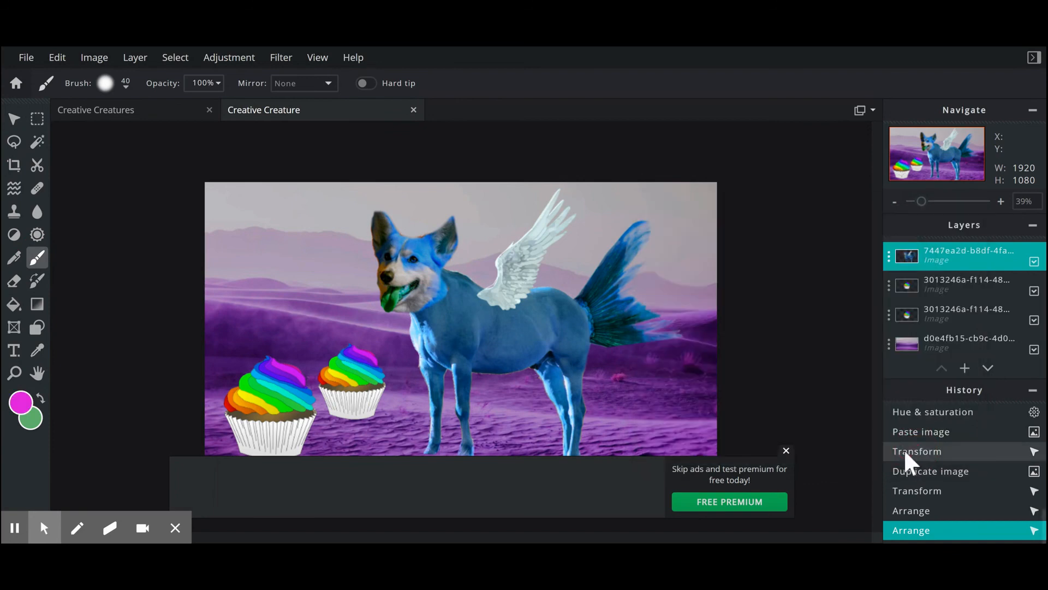
left_click(787, 450)
Step: Paint scattered round magenta spots over the creature's body, neck and head with the brush at 25% opacity
scroll(507, 325, "up", 5)
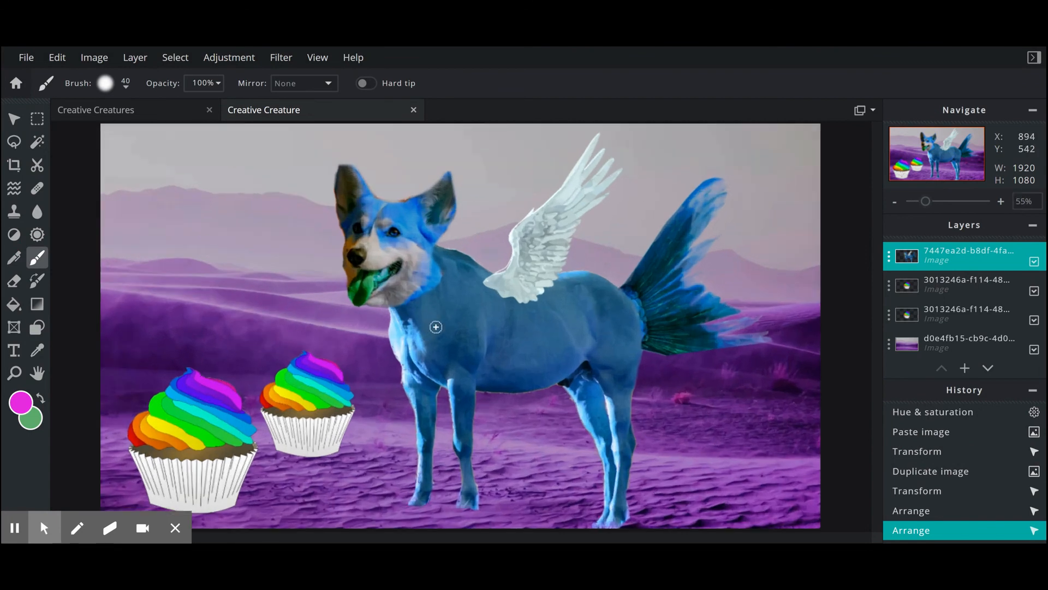
scroll(445, 310, "up", 1)
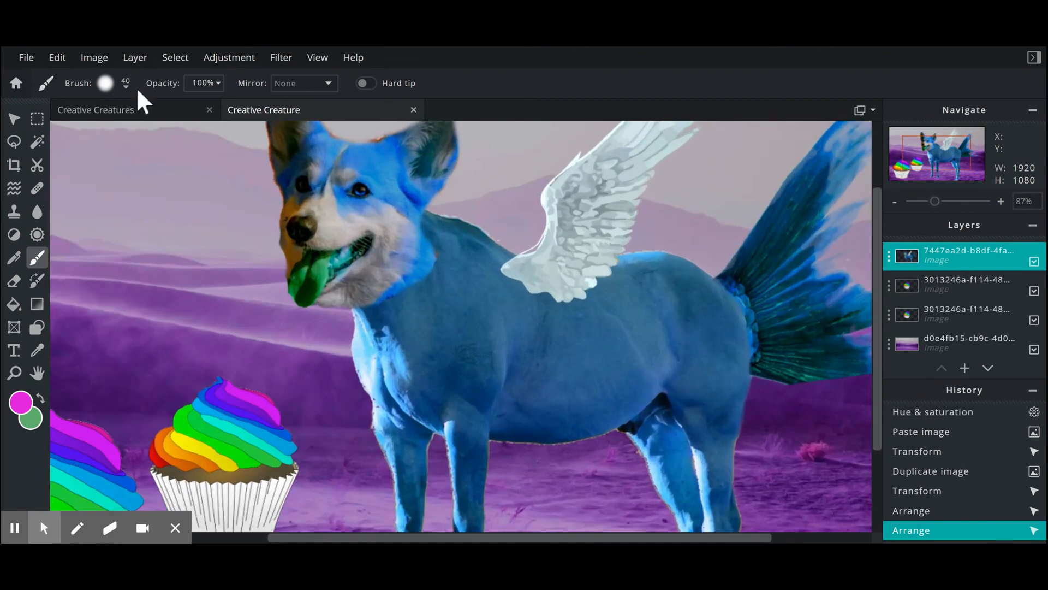
left_click(221, 90)
left_click_drag(199, 108, 126, 106)
left_click_drag(454, 285, 454, 283)
left_click_drag(537, 334, 538, 331)
left_click_drag(661, 287, 658, 284)
left_click_drag(731, 336, 730, 336)
left_click_drag(404, 228, 407, 234)
left_click_drag(413, 333, 413, 334)
left_click(556, 384)
left_click(478, 254)
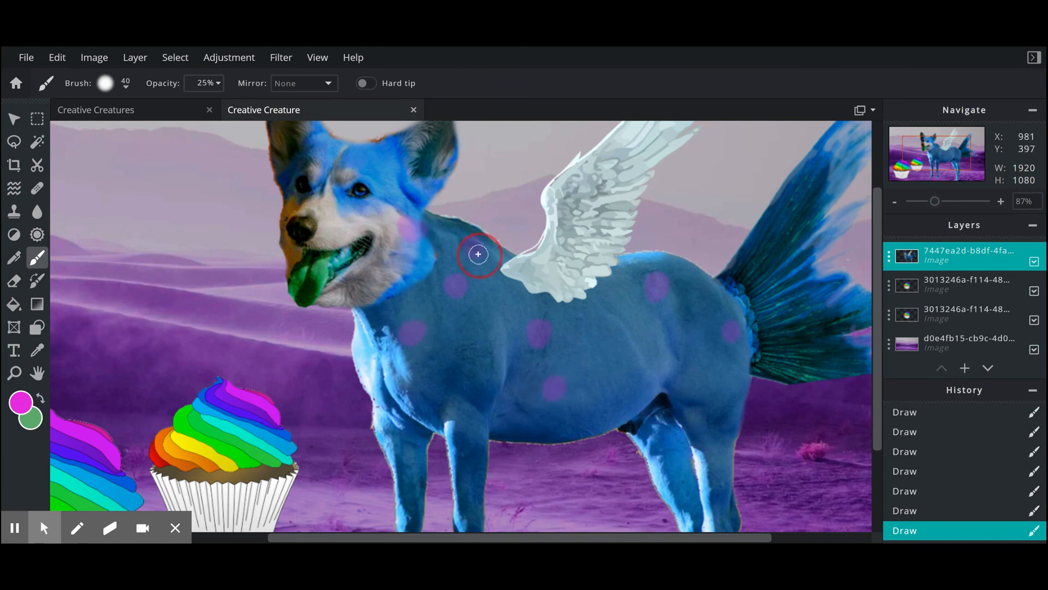
left_click(602, 324)
left_click(397, 188)
scroll(519, 406, "down", 3)
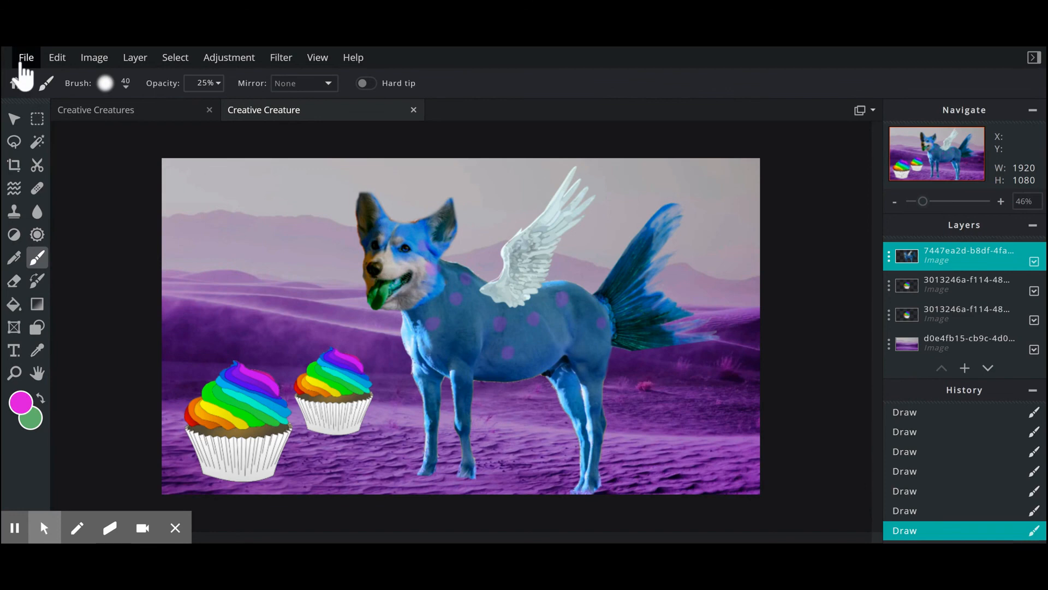
Step: Save the finished picture as a PNG named Creative Creature at 1920 × 1080 px and download it
left_click(26, 59)
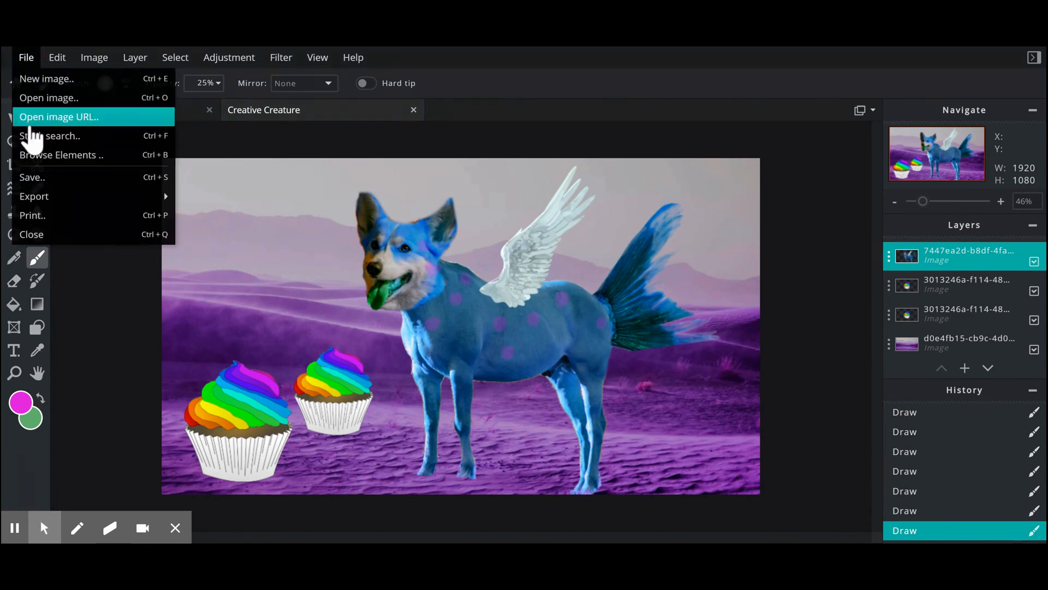
left_click(57, 181)
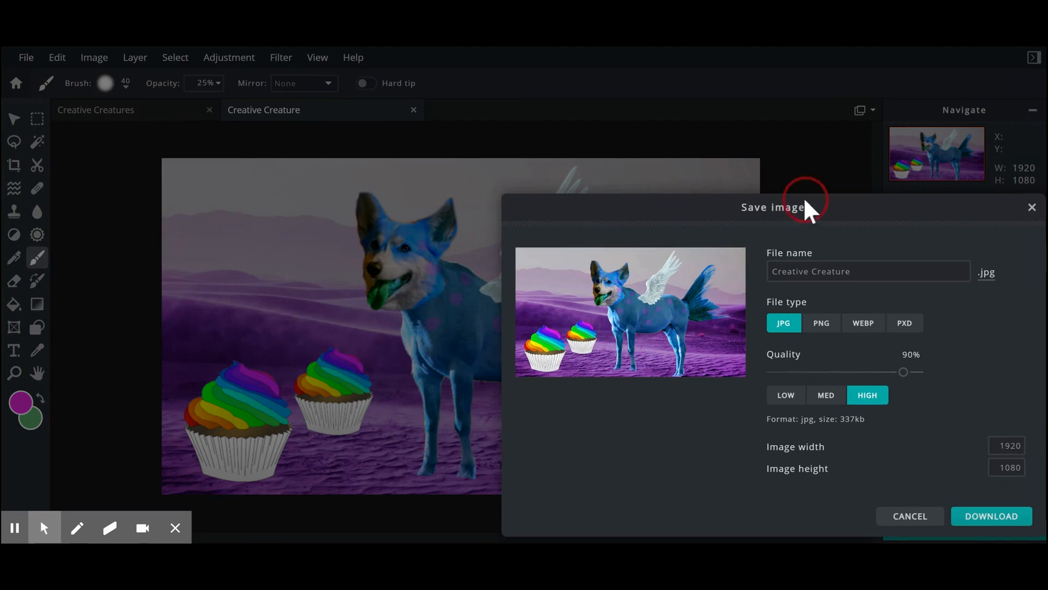
left_click_drag(802, 207, 603, 145)
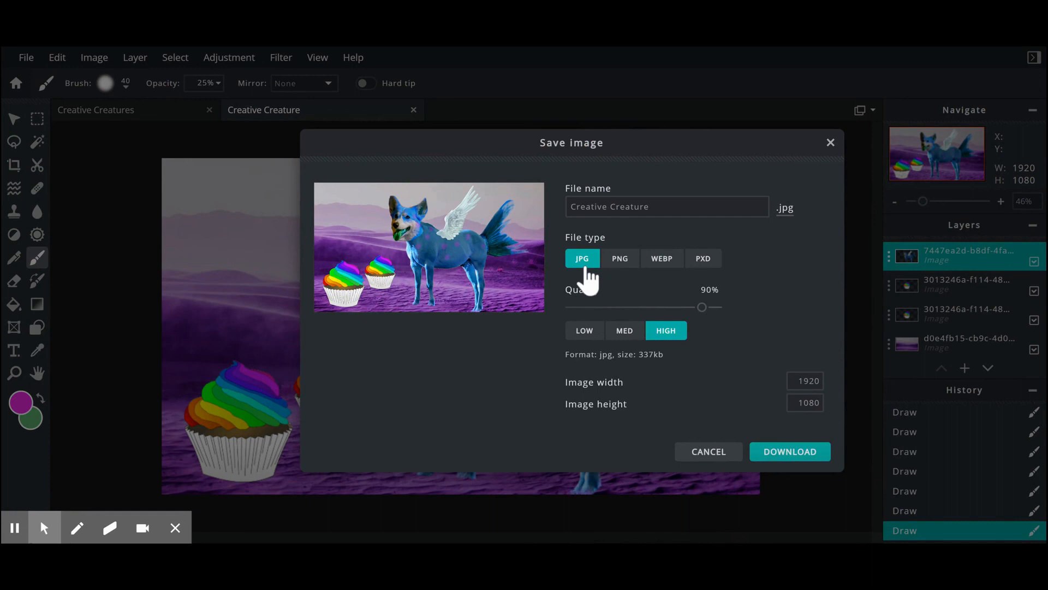
left_click_drag(703, 308, 732, 307)
left_click(613, 262)
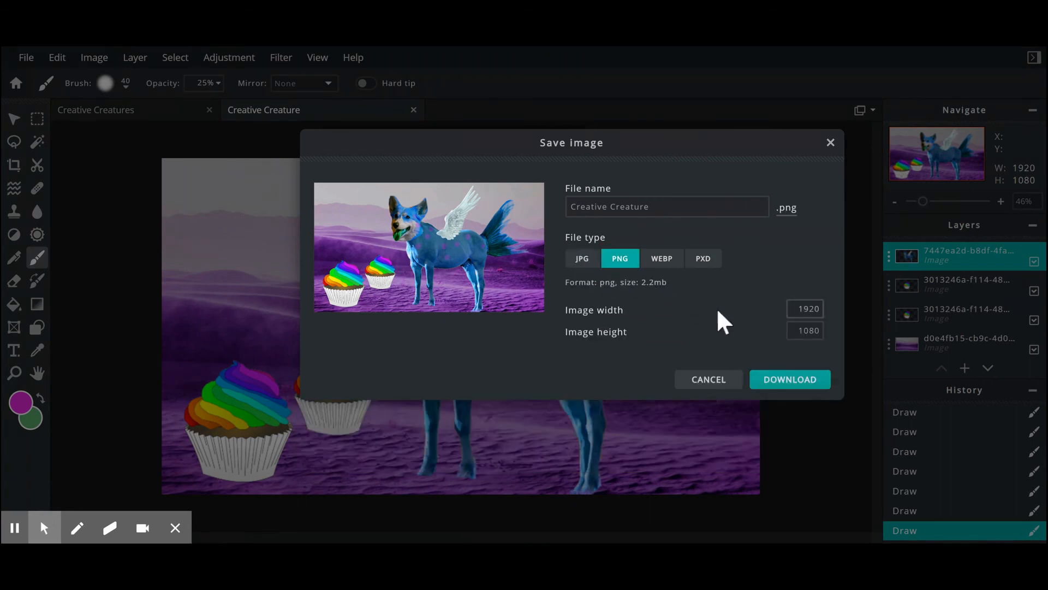
left_click(808, 380)
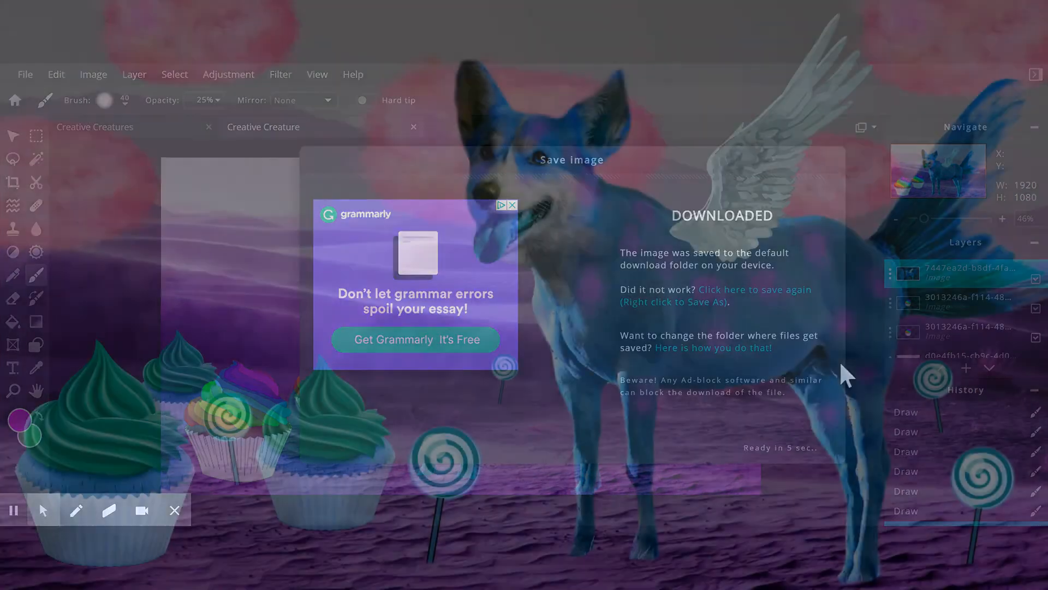